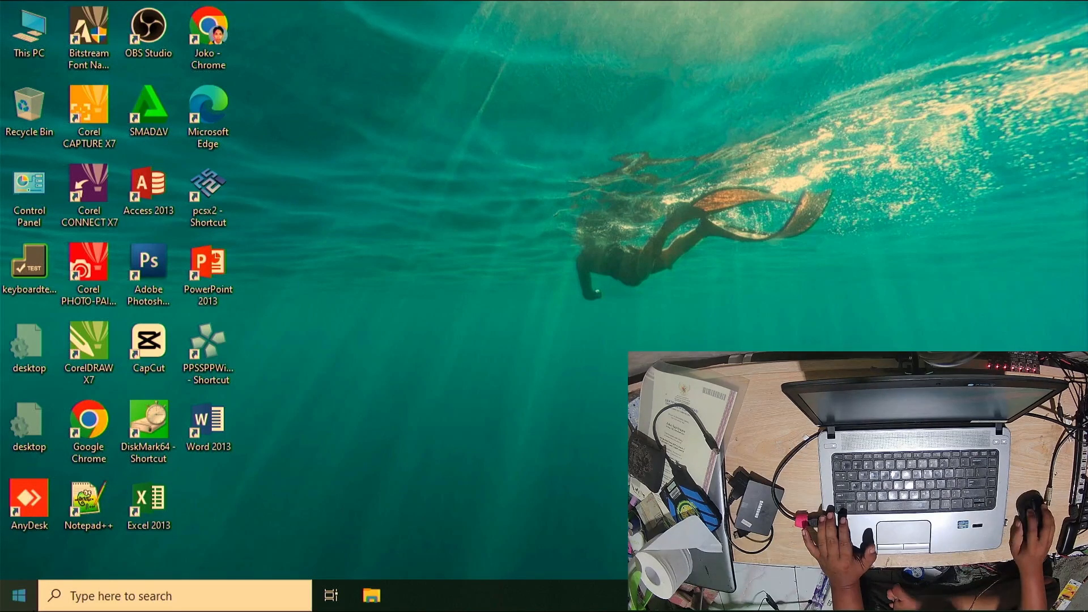
Open the ST9500325AS disk's properties from Device Manager via This PC's Properties
{"action": "left_click", "coordinate": [372, 595]}
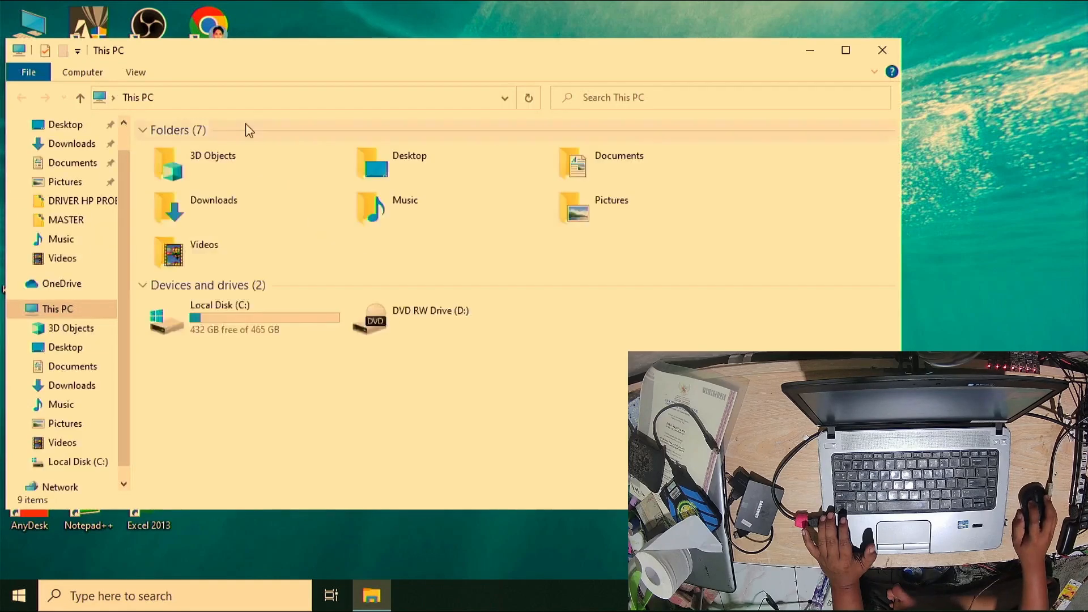
{"action": "right_click", "coordinate": [94, 307]}
{"action": "left_click", "coordinate": [145, 516]}
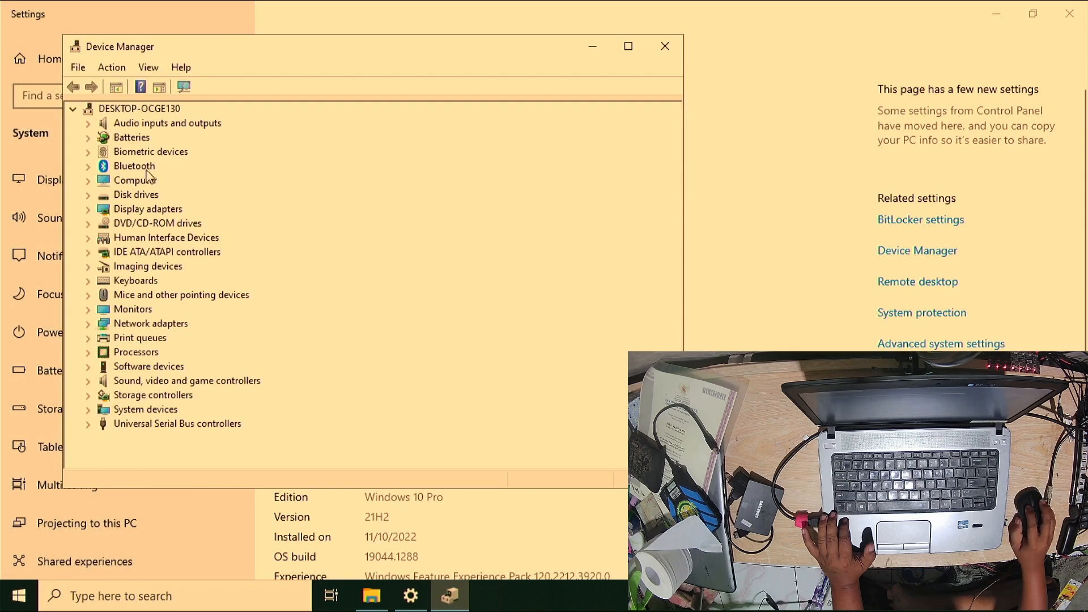
{"action": "double_click", "coordinate": [148, 194]}
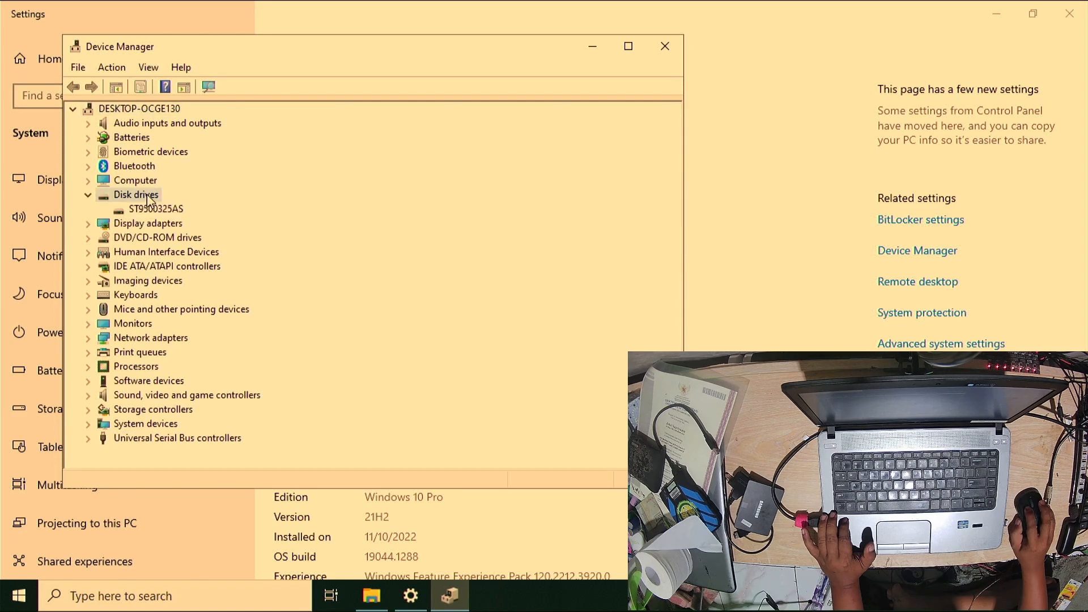
{"action": "double_click", "coordinate": [163, 212]}
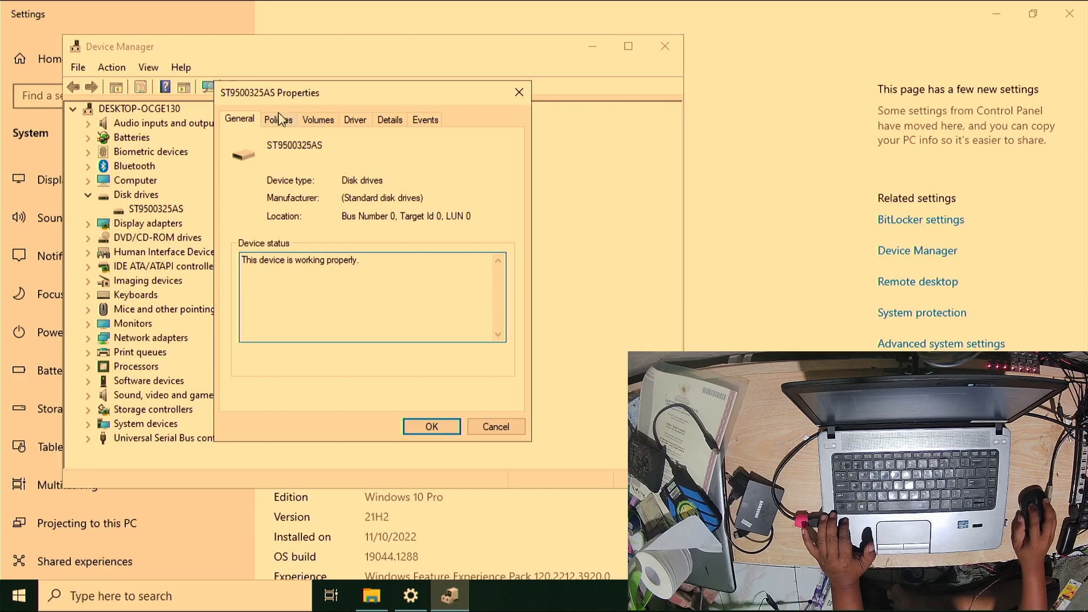
Review the disk's Policies, Volumes, Driver and Details tabs
{"action": "left_click", "coordinate": [280, 119]}
{"action": "left_click", "coordinate": [319, 122]}
{"action": "left_click", "coordinate": [349, 121]}
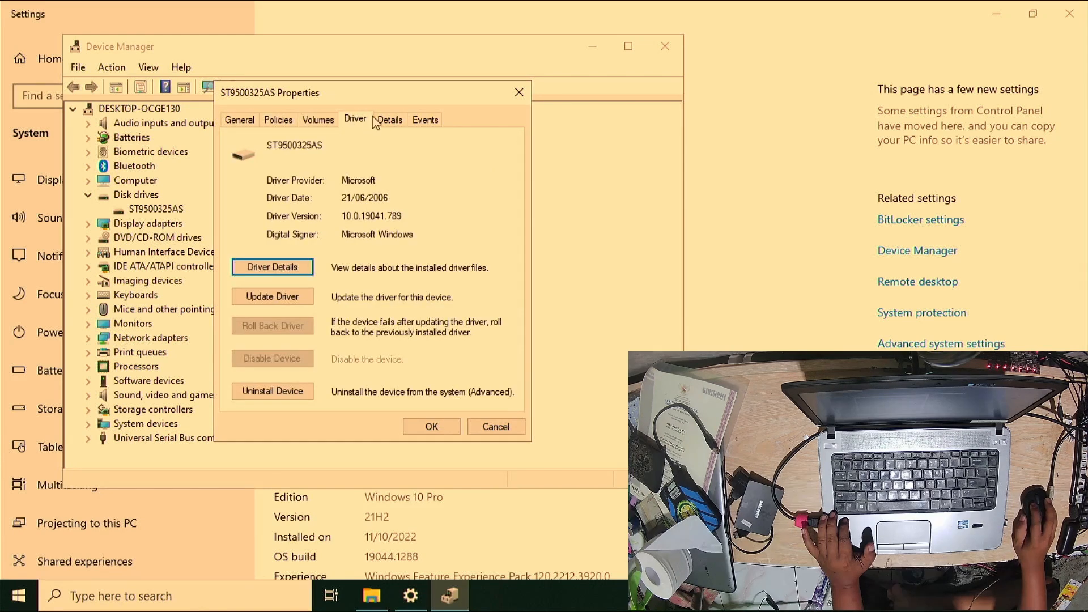
{"action": "left_click", "coordinate": [385, 122]}
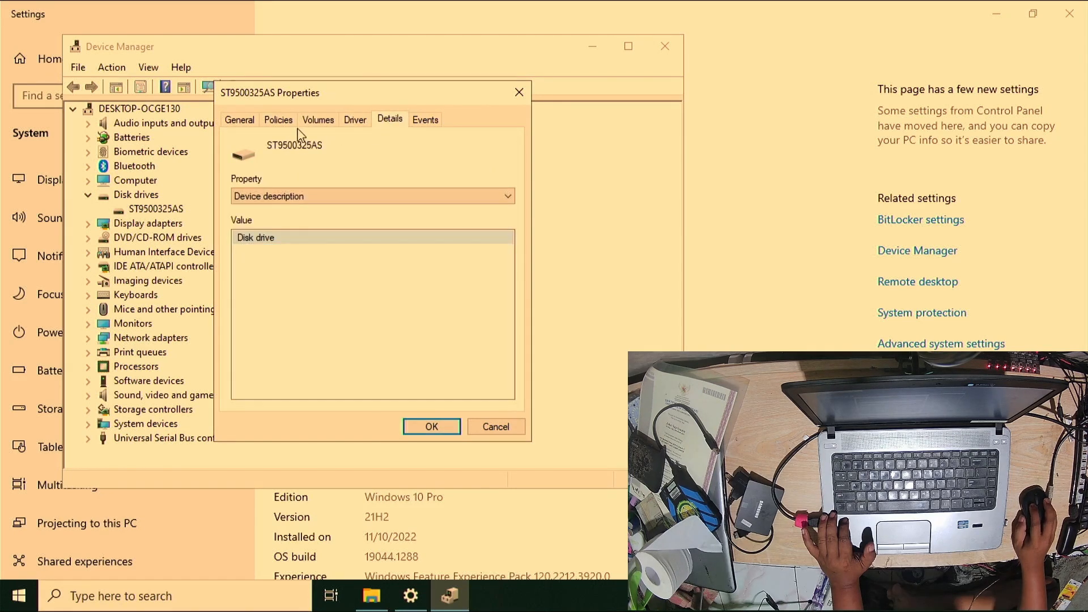
Minimize Device Manager and Settings, and close the disk properties and This PC windows
{"action": "left_click", "coordinate": [166, 213]}
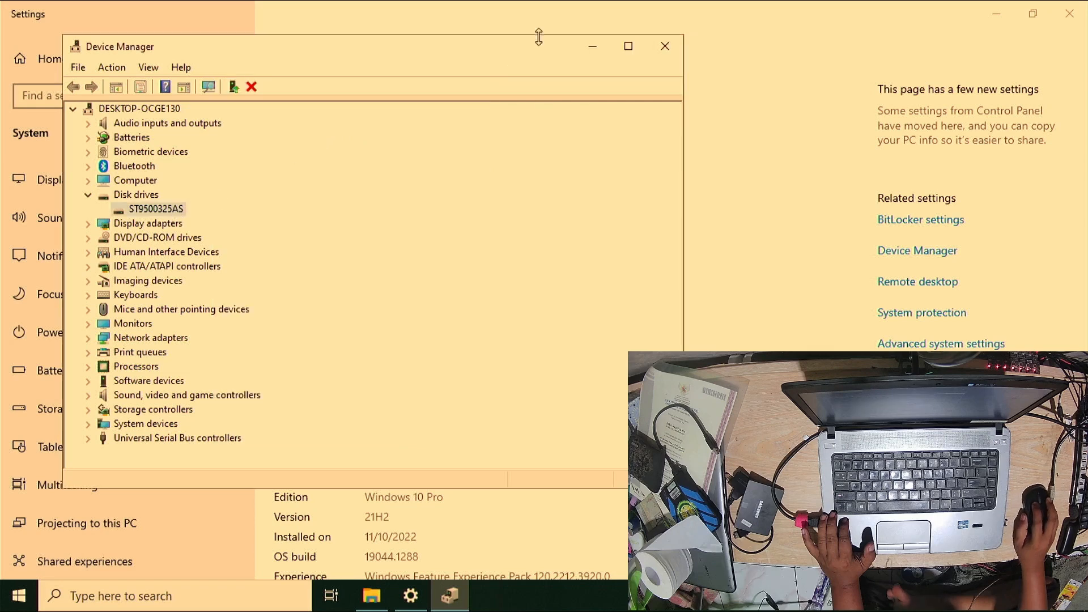
{"action": "left_click", "coordinate": [593, 46]}
{"action": "left_click", "coordinate": [996, 13]}
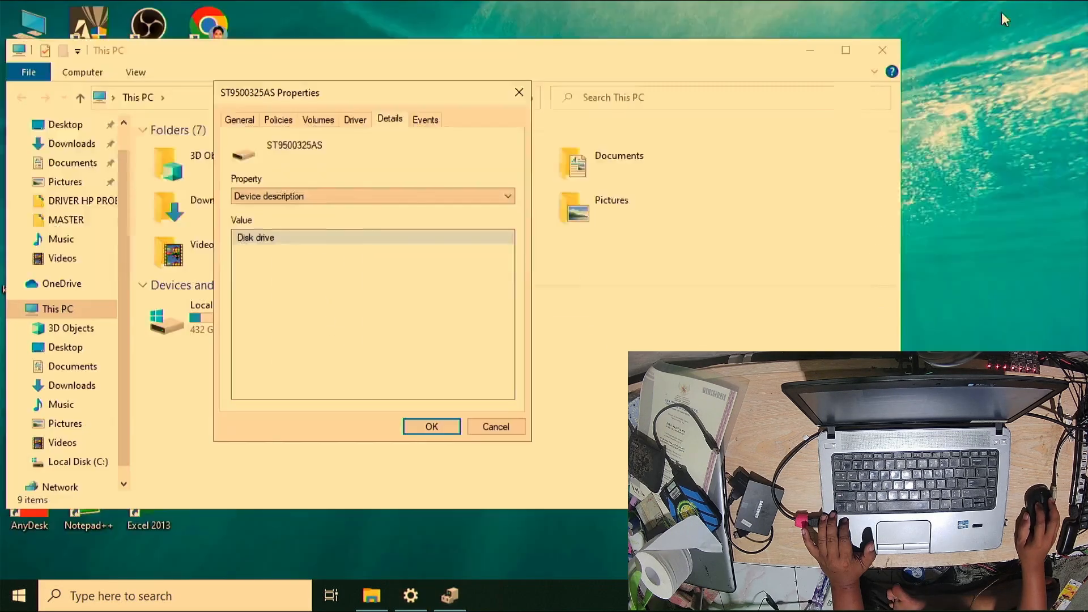
{"action": "left_click", "coordinate": [518, 93]}
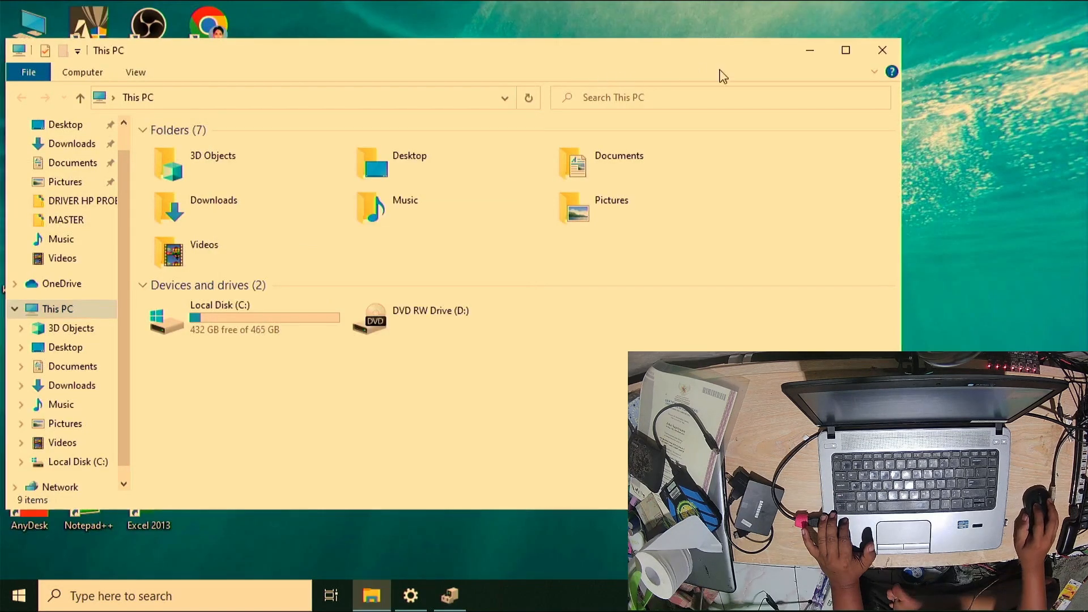
{"action": "left_click", "coordinate": [882, 50]}
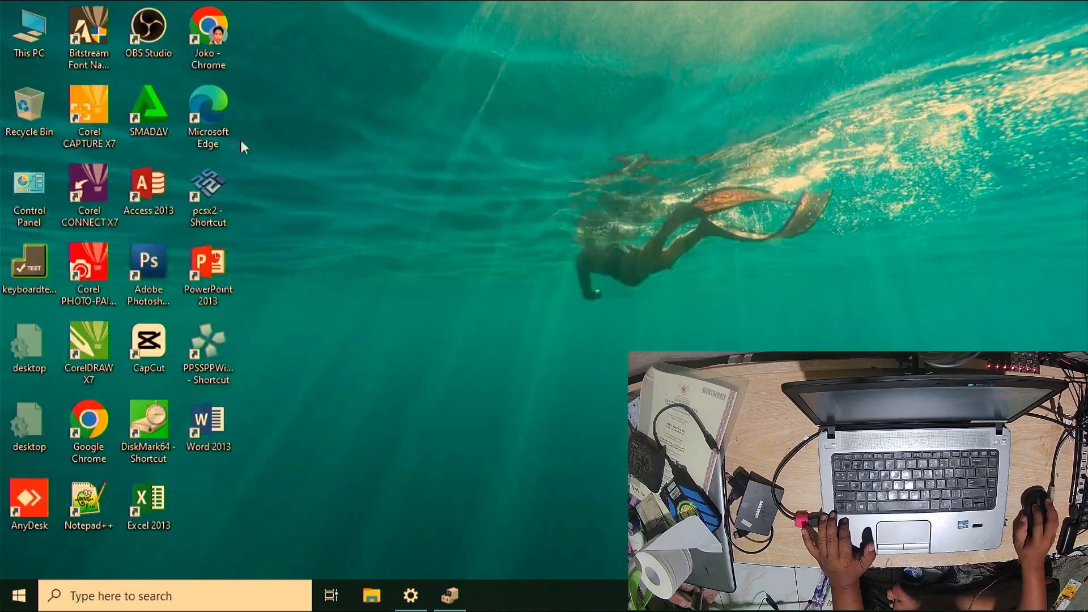
Launch CrystalDiskMark as administrator and start all benchmark tests on C: (5 passes, 1GiB)
{"action": "double_click", "coordinate": [149, 420]}
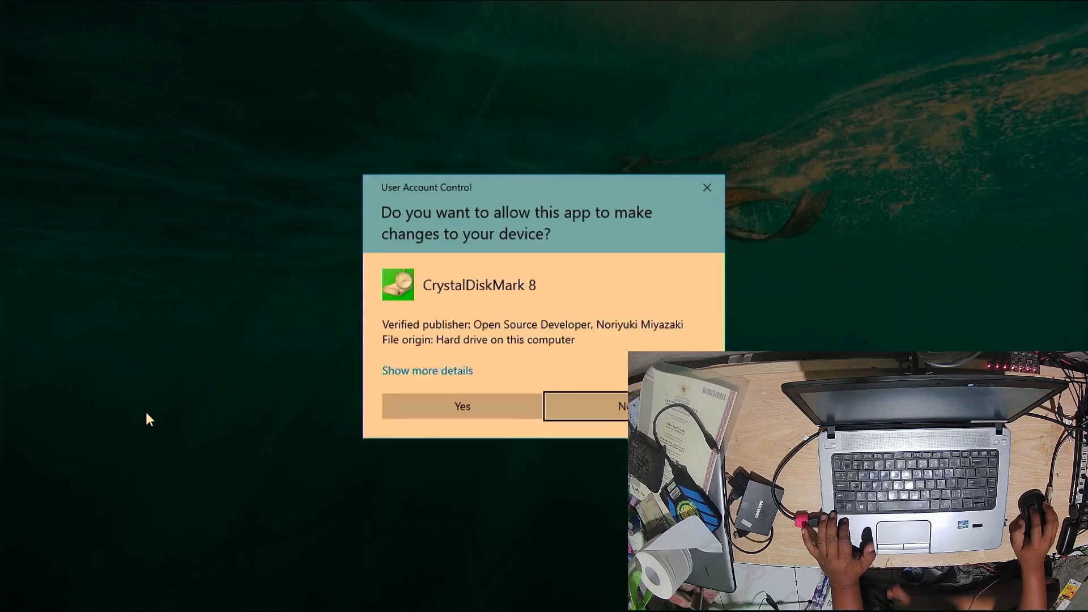
{"action": "left_click", "coordinate": [477, 406]}
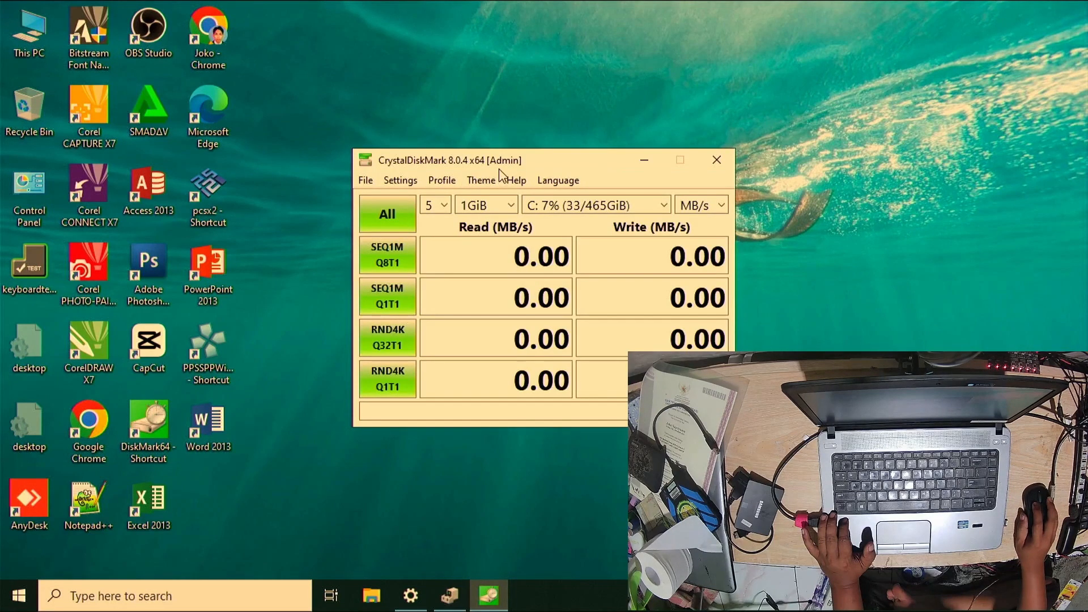
{"action": "left_click", "coordinate": [386, 214]}
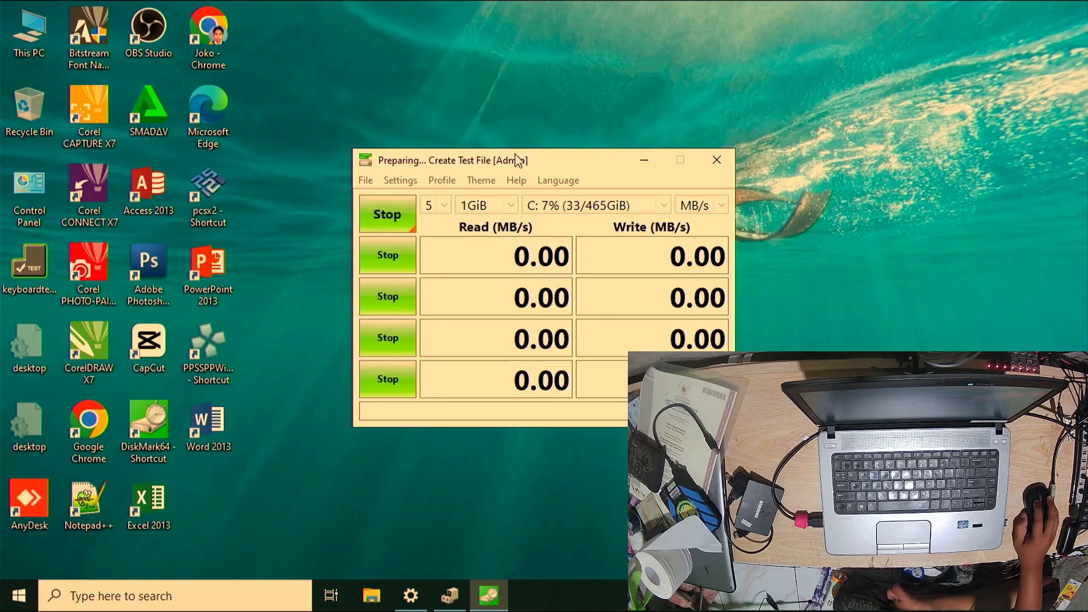
{"action": "left_click_drag", "start_coordinate": [520, 157], "coordinate": [475, 130]}
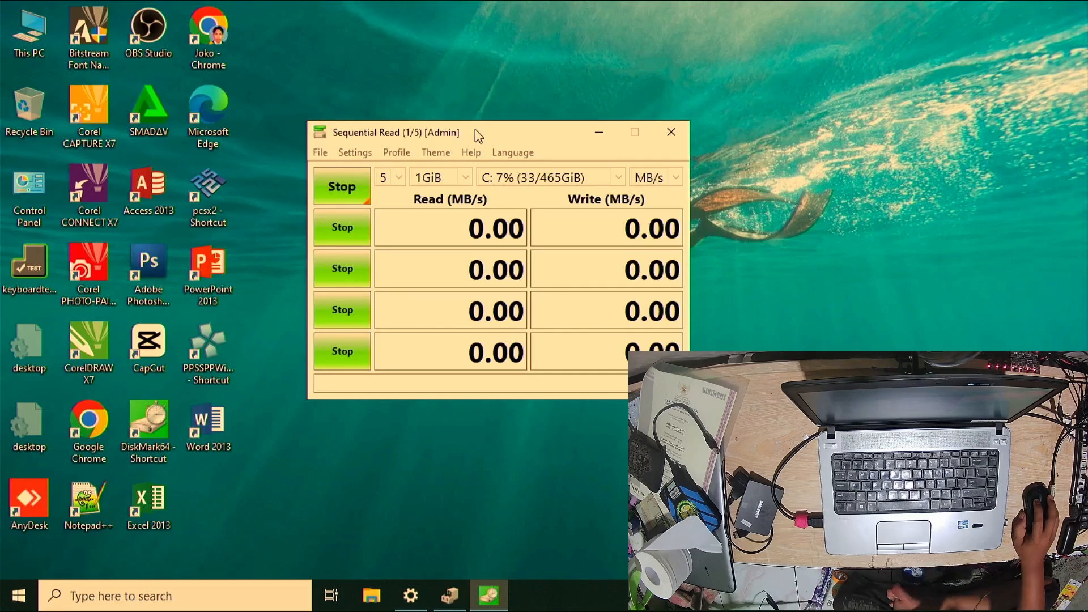
Open This PC and browse the Local Disk (C:) drive
{"action": "left_click", "coordinate": [371, 595]}
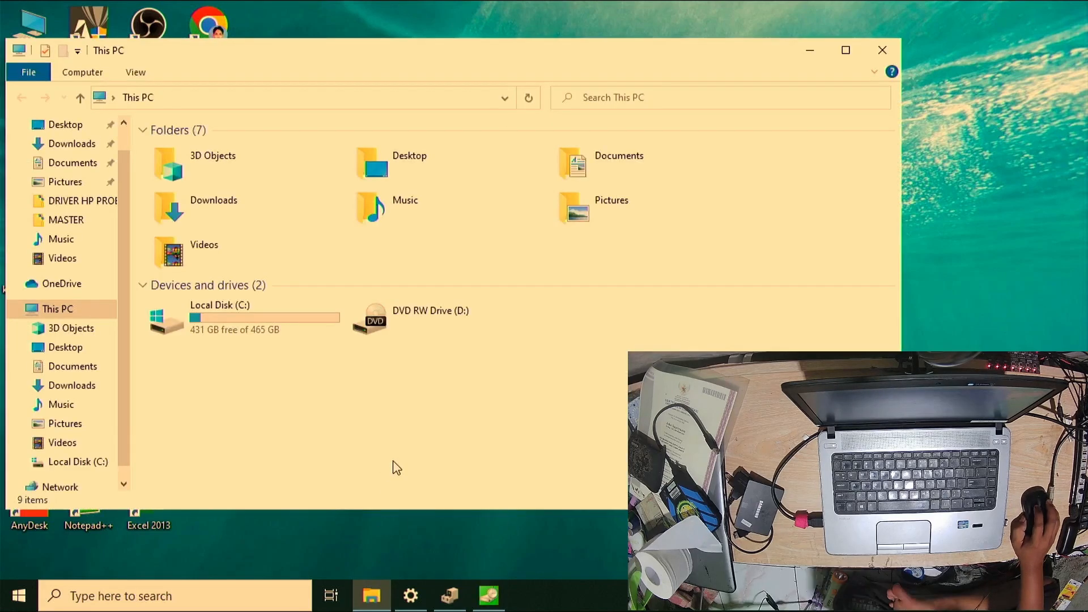
{"action": "left_click", "coordinate": [226, 325]}
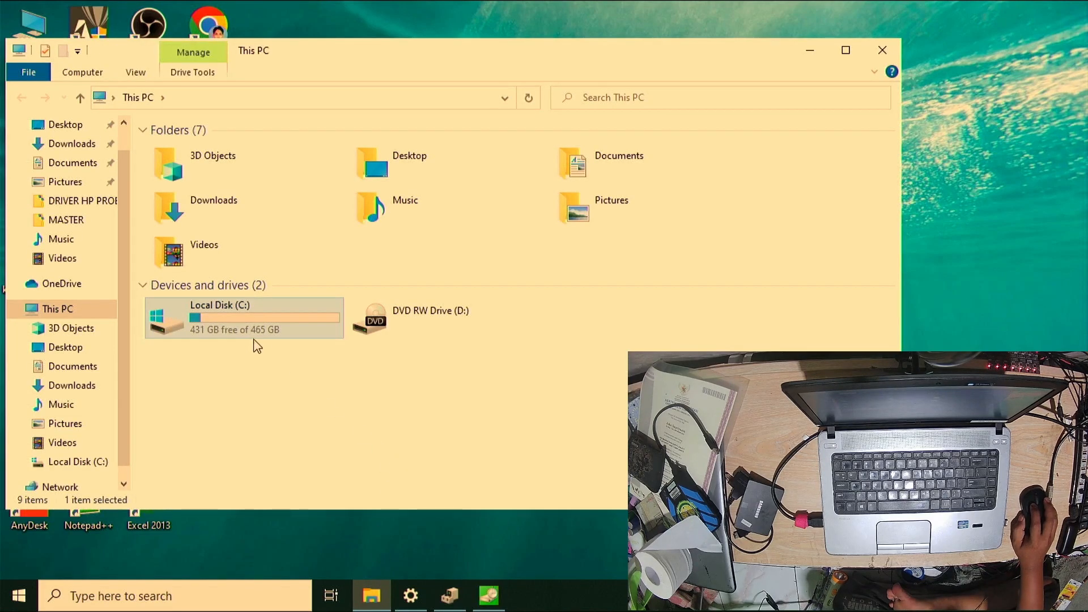
{"action": "double_click", "coordinate": [222, 317]}
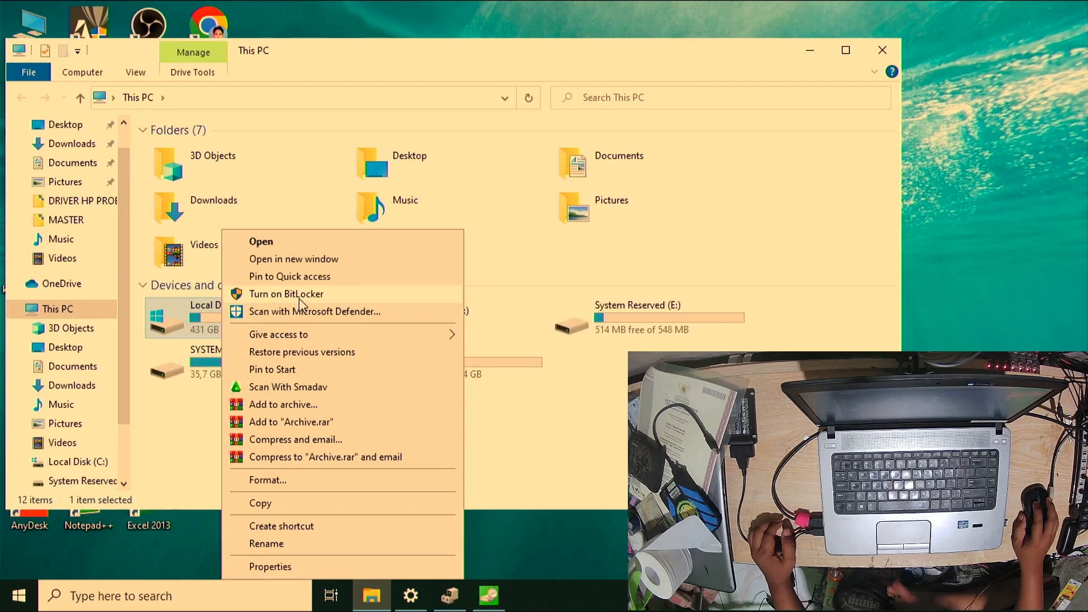
{"action": "left_click", "coordinate": [691, 414]}
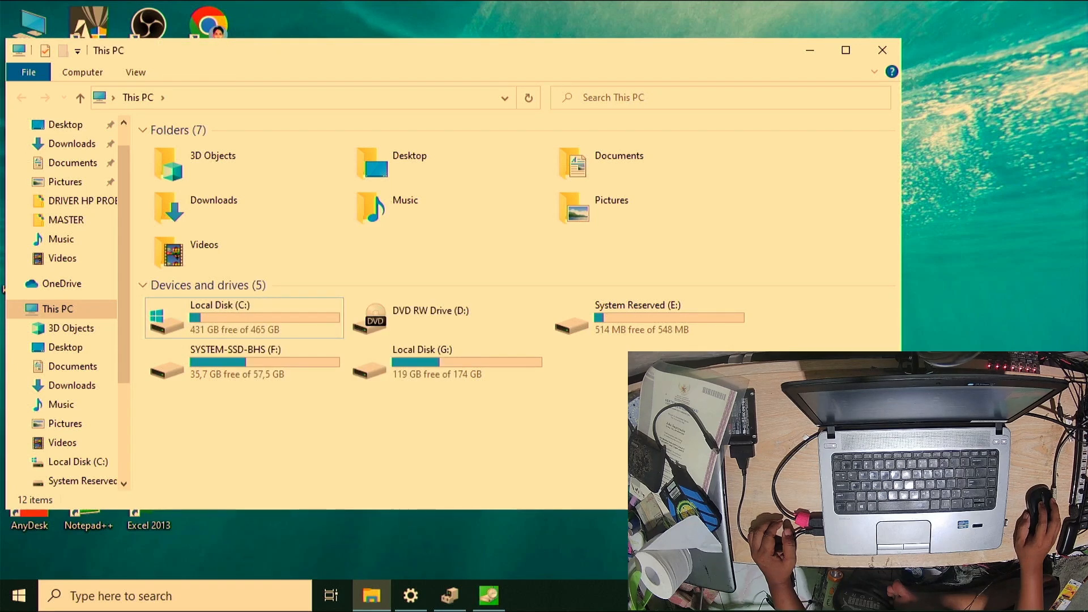
Select the new System Reserved (E:) and SYSTEM-SSD-BHS (F:) drives, then close This PC
{"action": "left_click", "coordinate": [639, 321]}
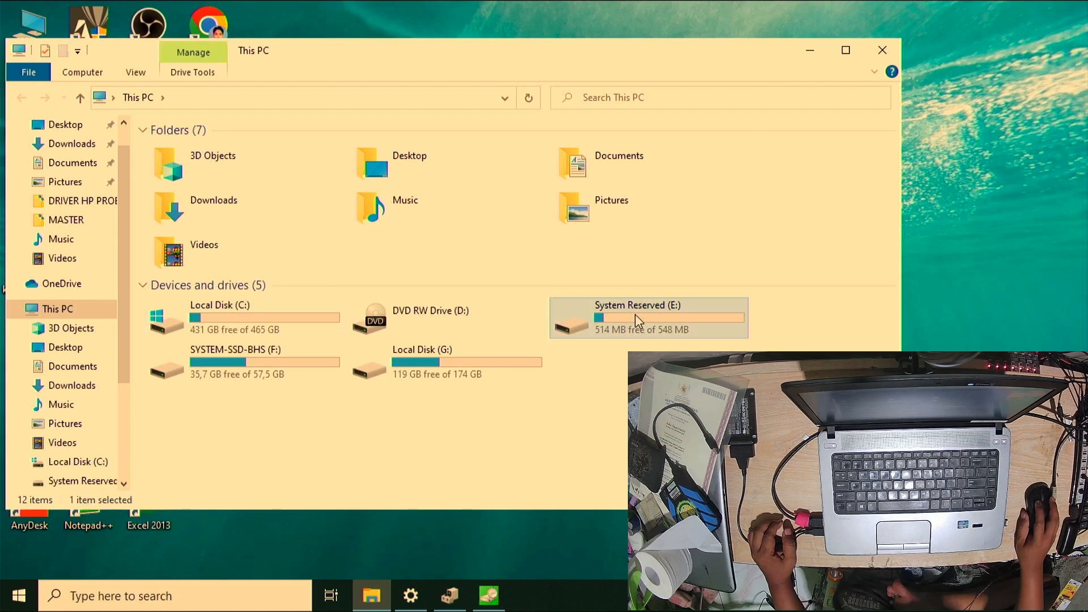
{"action": "left_click", "coordinate": [267, 370]}
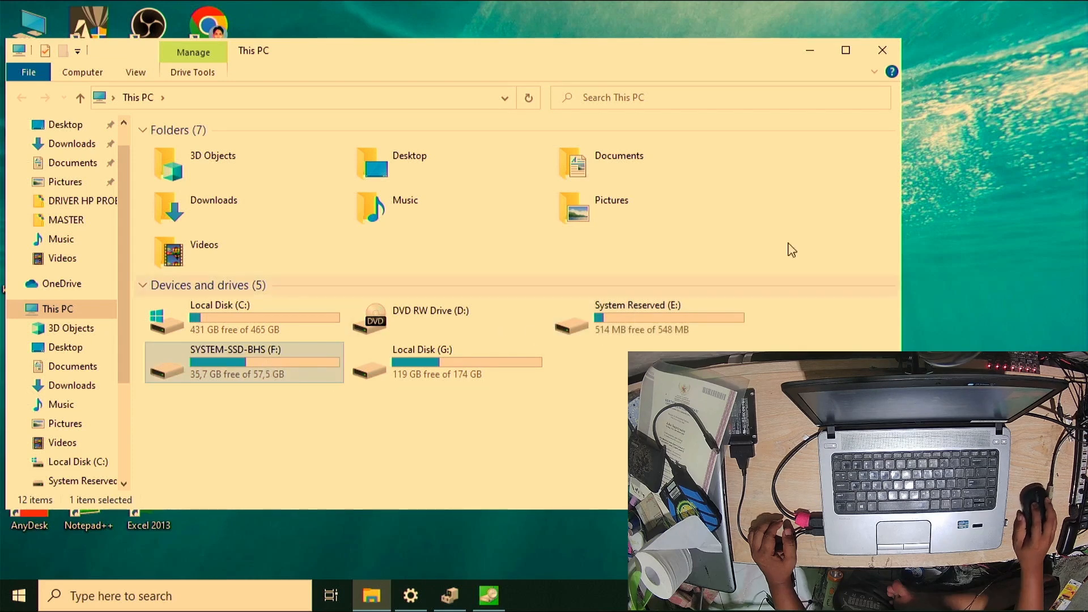
{"action": "left_click", "coordinate": [882, 49]}
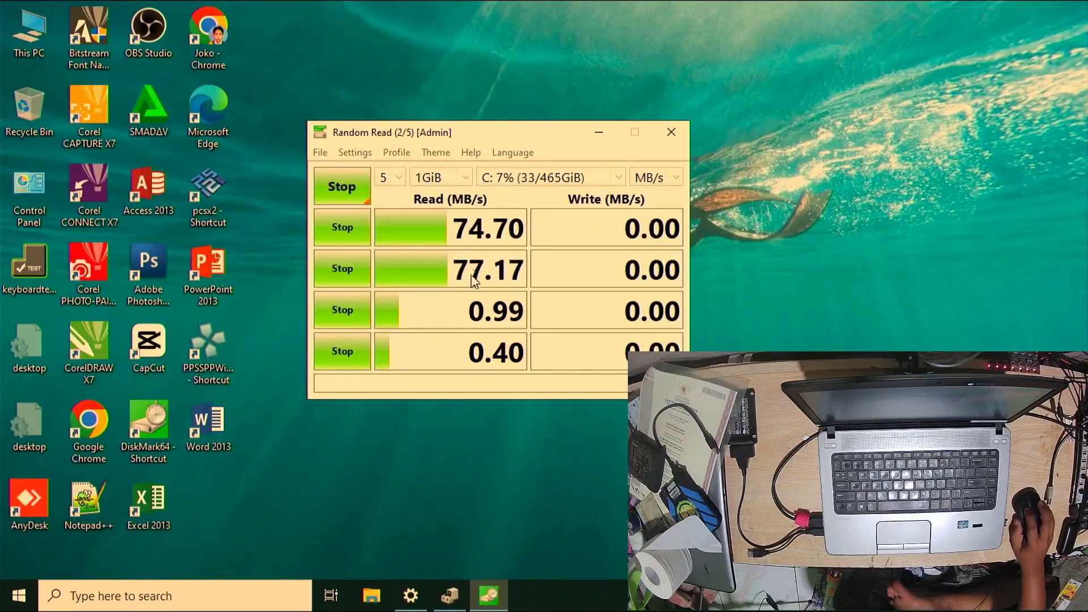
Move the CrystalDiskMark window higher while the benchmark runs, then start Google Chrome
{"action": "left_click_drag", "start_coordinate": [450, 135], "coordinate": [450, 54]}
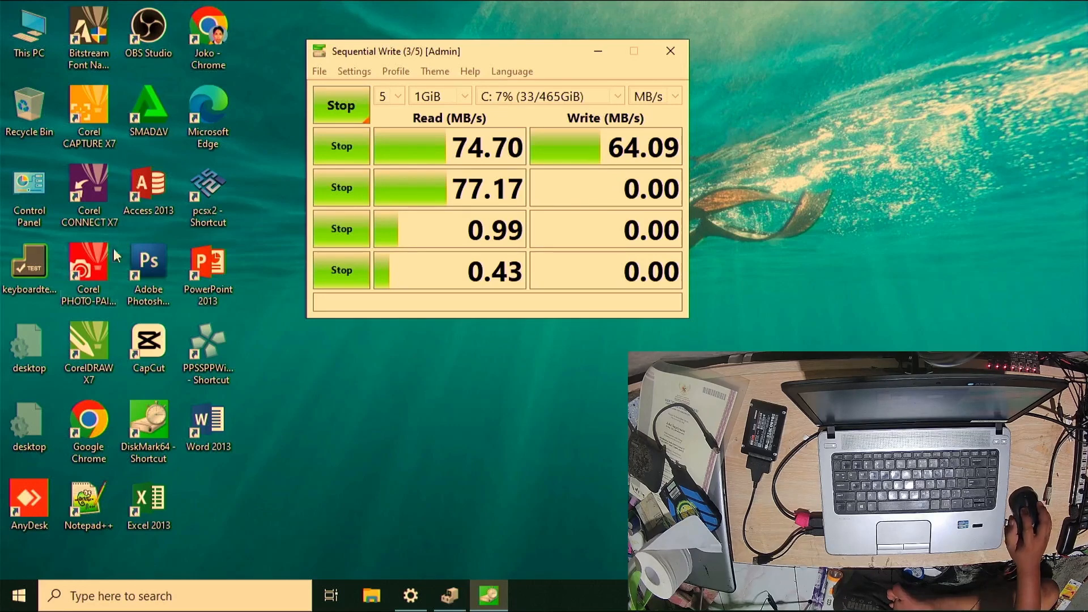
{"action": "left_click", "coordinate": [89, 422]}
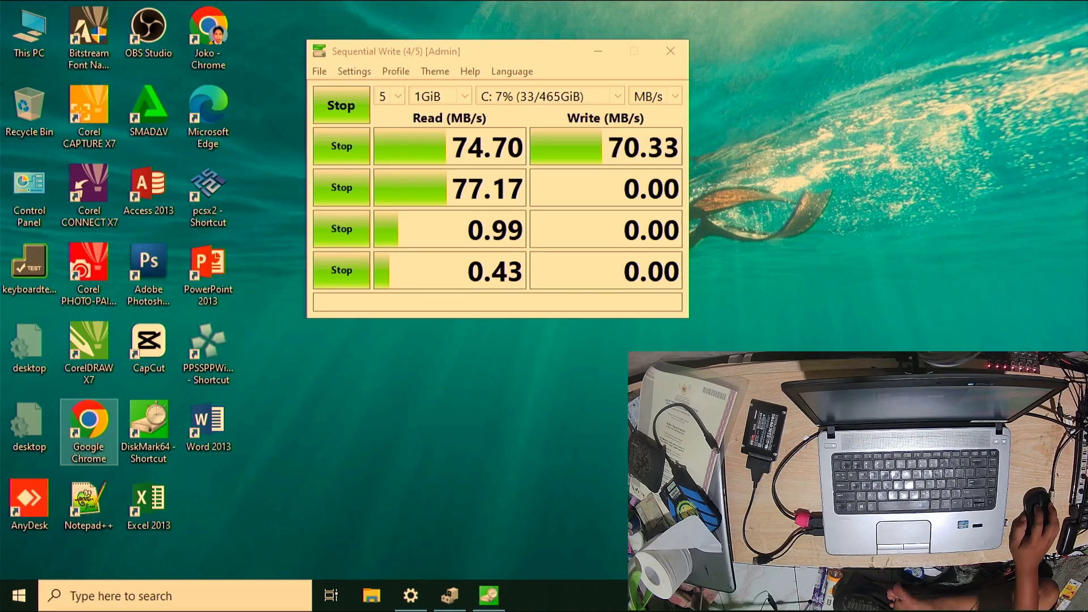
{"action": "left_click", "coordinate": [719, 391]}
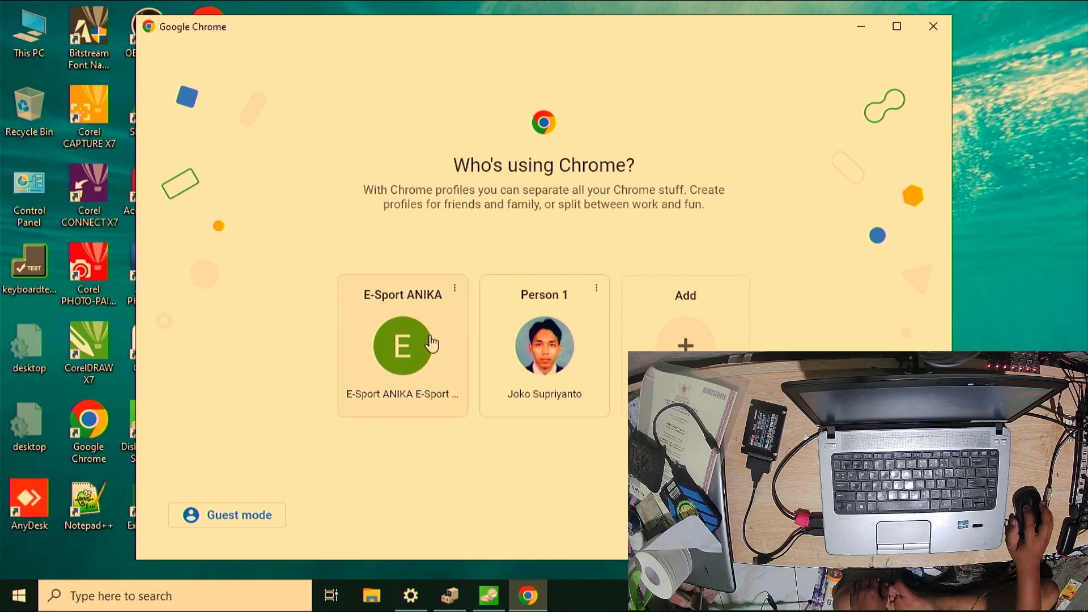
Enter Chrome with the first profile and search Google for 'macrium reflect 7'
{"action": "left_click", "coordinate": [402, 346]}
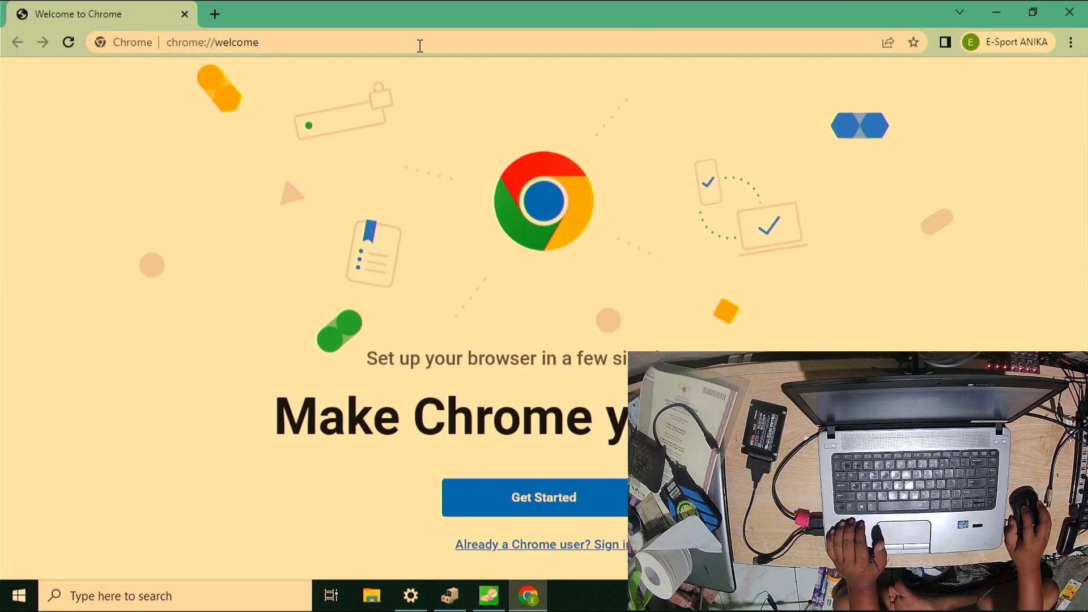
{"action": "left_click", "coordinate": [386, 50]}
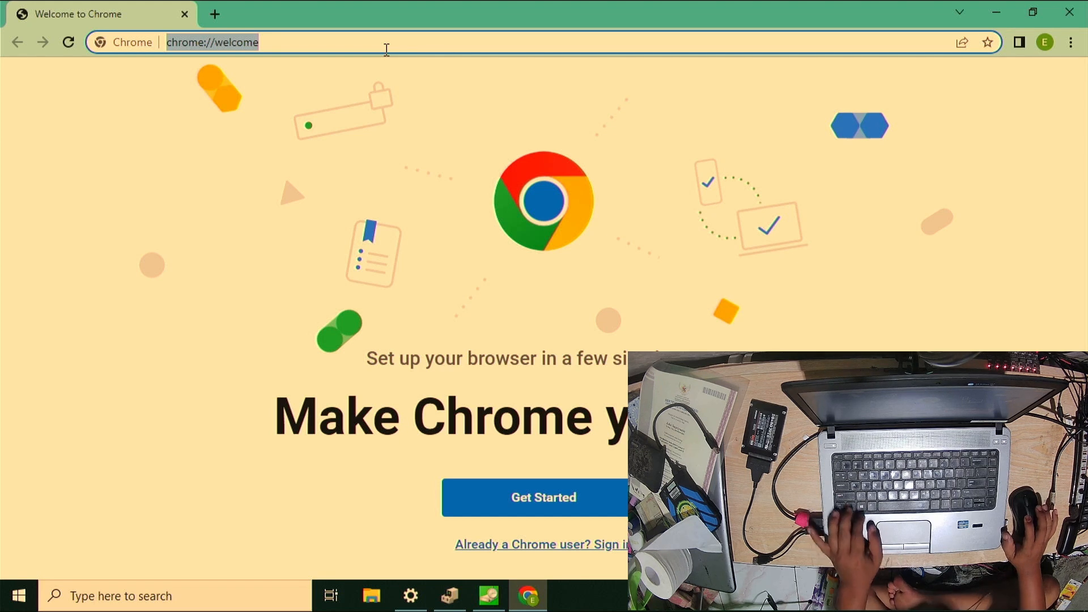
{"action": "type", "text": "m"}
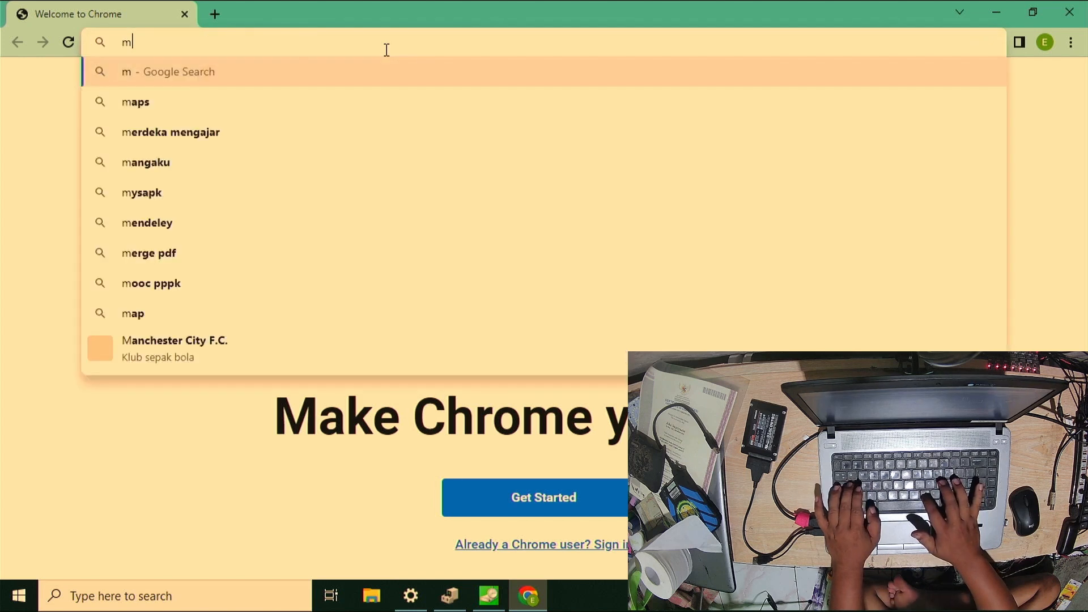
{"action": "type", "text": "a"}
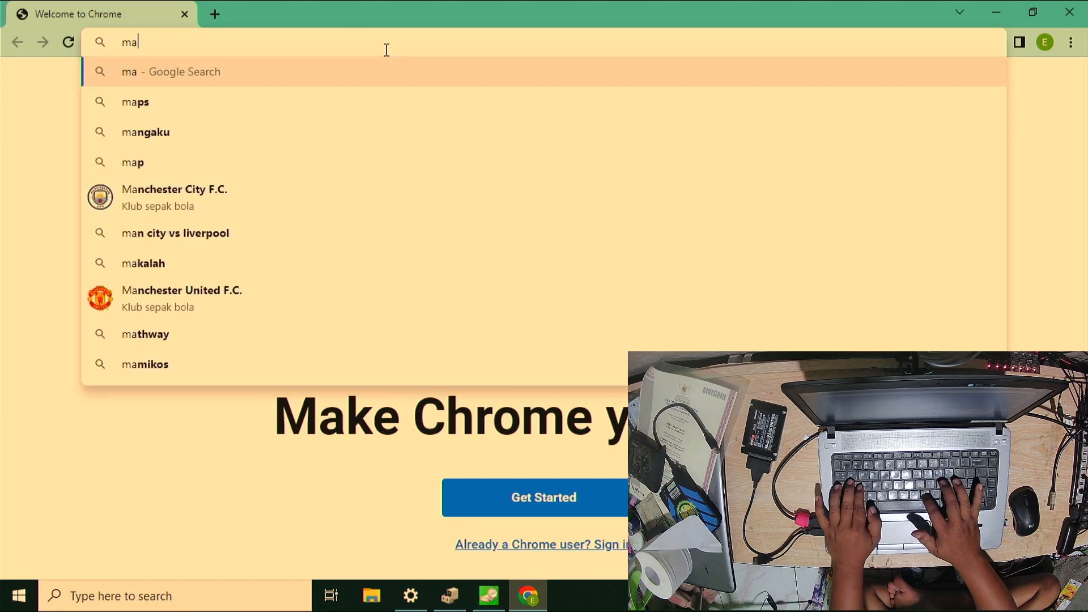
{"action": "type", "text": "cri"}
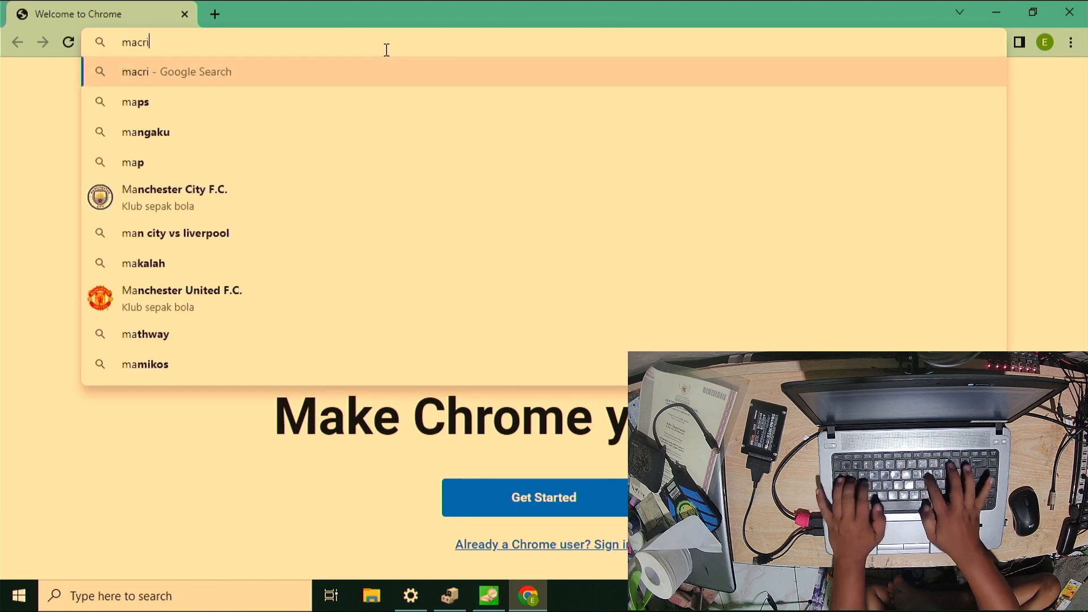
{"action": "type", "text": "um r"}
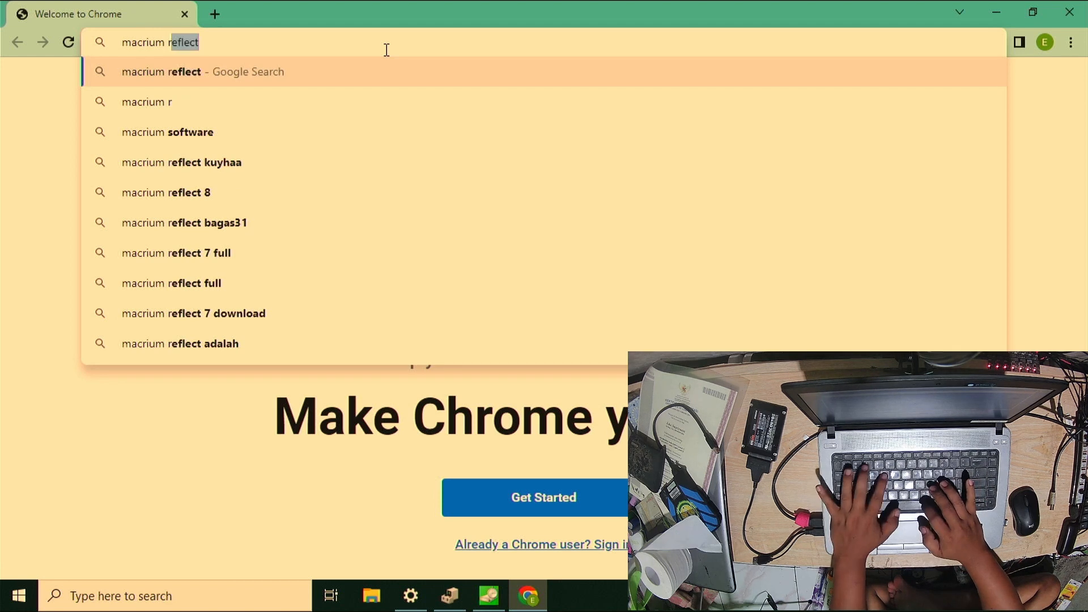
{"action": "type", "text": "eflect"}
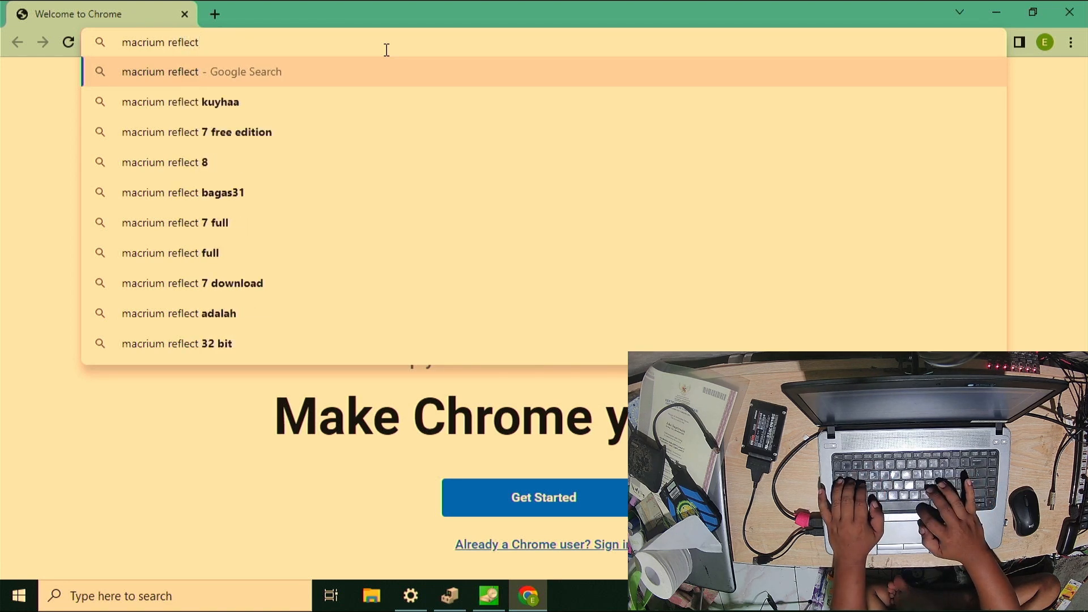
{"action": "type", "text": " 7"}
{"action": "key", "text": "Return"}
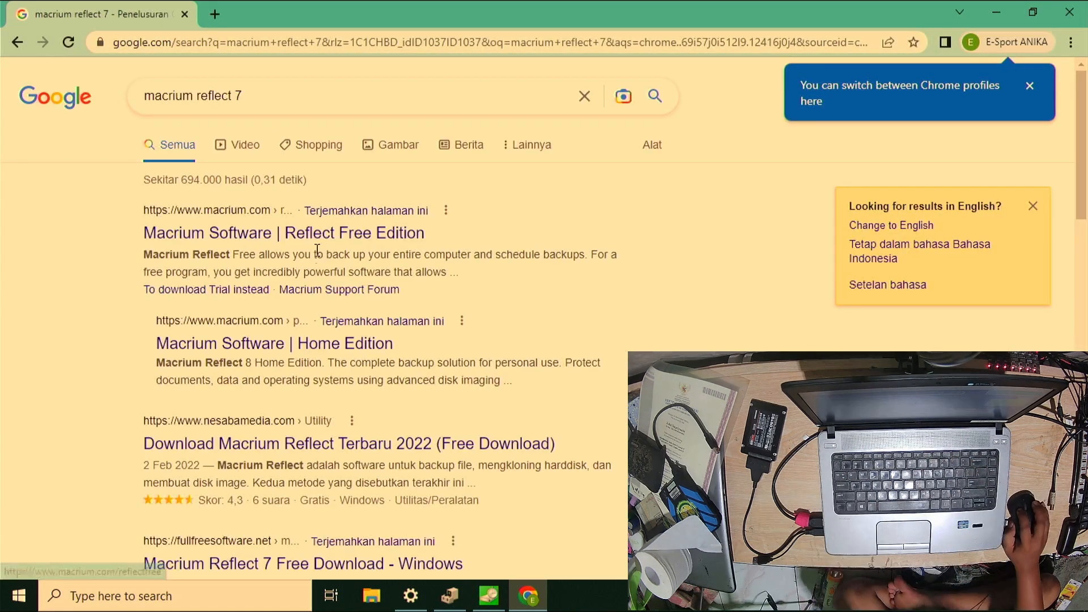
Open the Reflect Free Edition page and read its features, including removable media cloning
{"action": "left_click", "coordinate": [269, 233]}
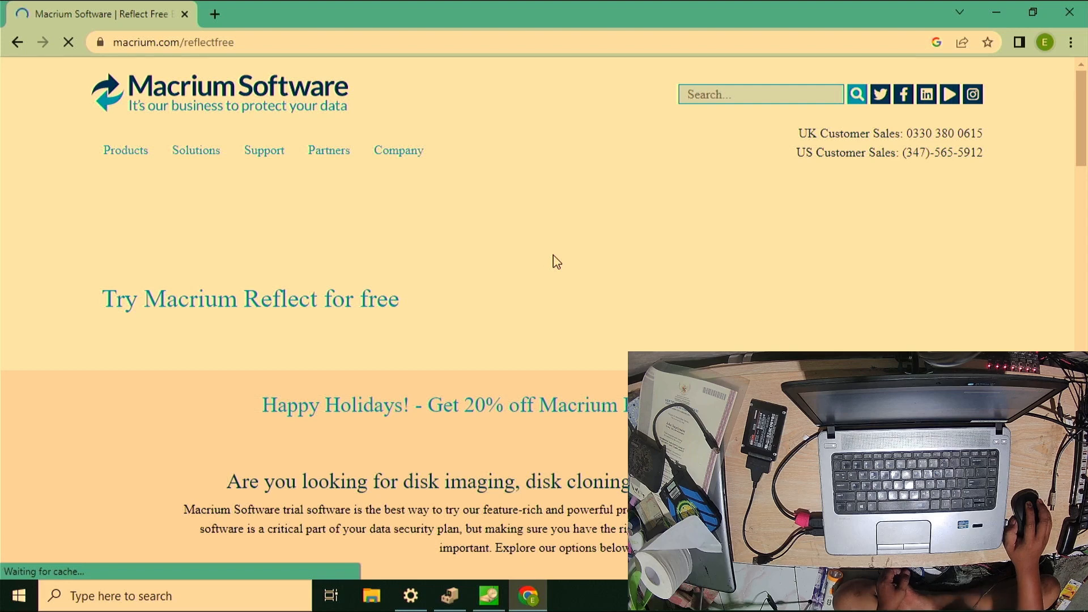
{"action": "scroll", "coordinate": [553, 256], "scroll_direction": "down", "scroll_amount": 8}
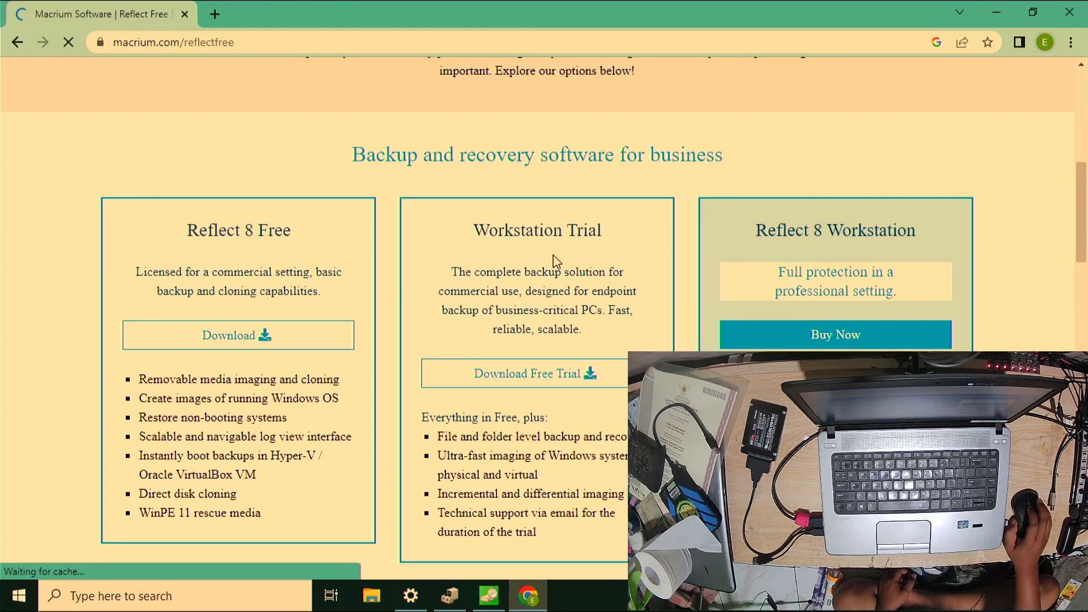
{"action": "scroll", "coordinate": [556, 260], "scroll_direction": "up", "scroll_amount": 8}
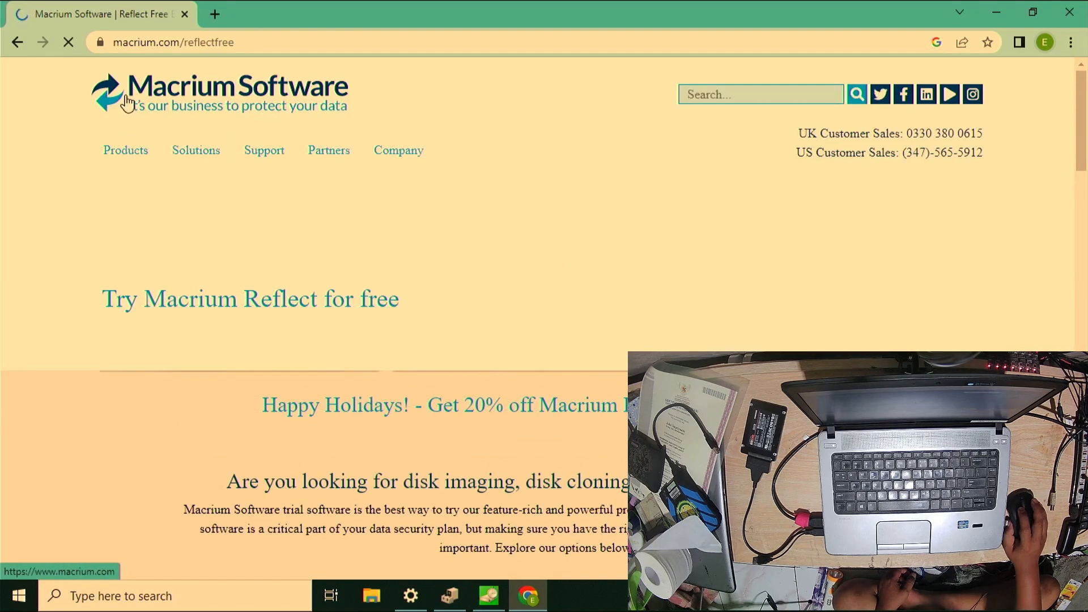
{"action": "mouse_move", "coordinate": [125, 150]}
{"action": "scroll", "coordinate": [243, 249], "scroll_direction": "down", "scroll_amount": 4}
{"action": "scroll", "coordinate": [378, 335], "scroll_direction": "down", "scroll_amount": 4}
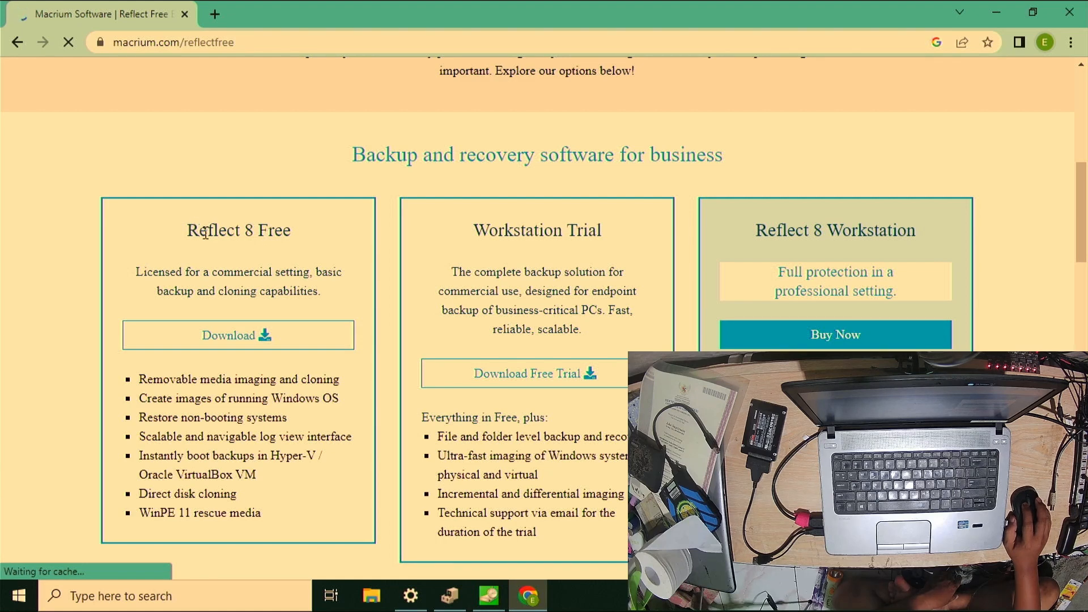
{"action": "scroll", "coordinate": [244, 275], "scroll_direction": "up", "scroll_amount": 3}
{"action": "scroll", "coordinate": [245, 275], "scroll_direction": "down", "scroll_amount": 3}
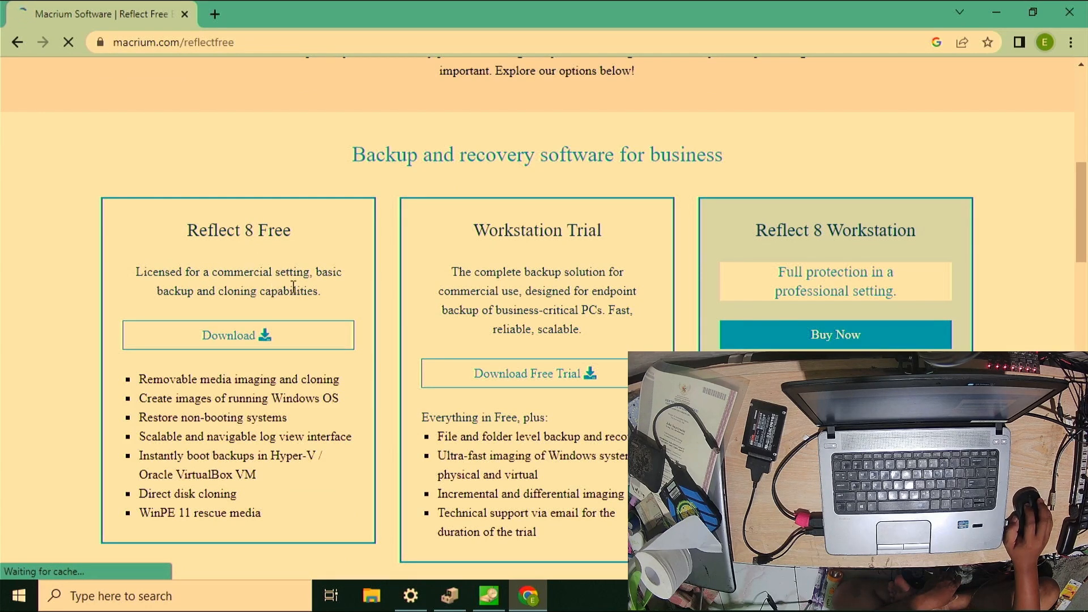
{"action": "left_click_drag", "start_coordinate": [140, 379], "coordinate": [327, 379]}
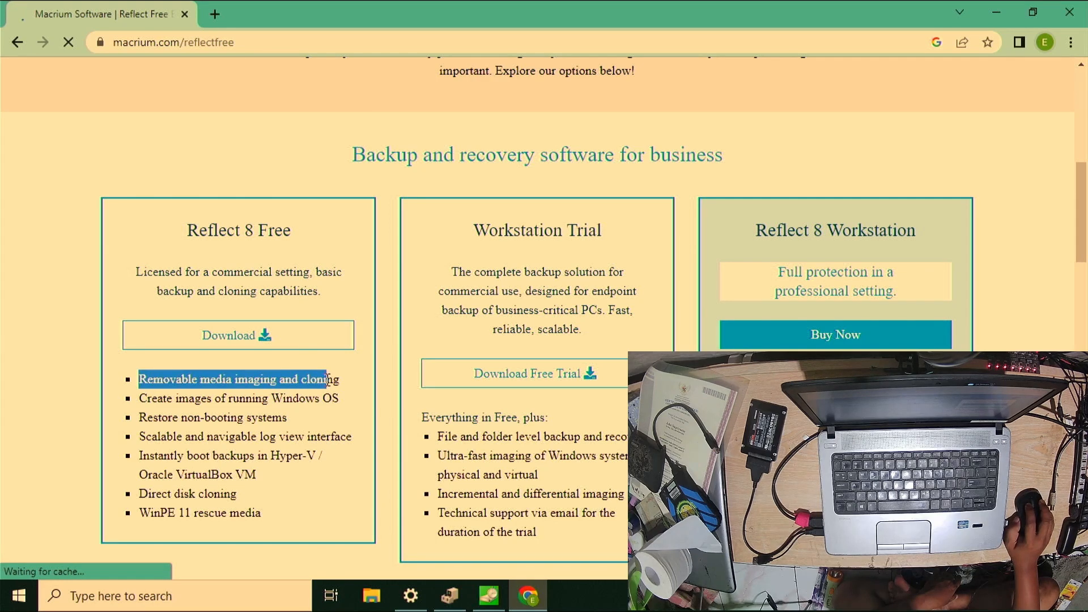
Request the Reflect 8 Free download, reloading the page until the registration form opens
{"action": "left_click", "coordinate": [245, 336]}
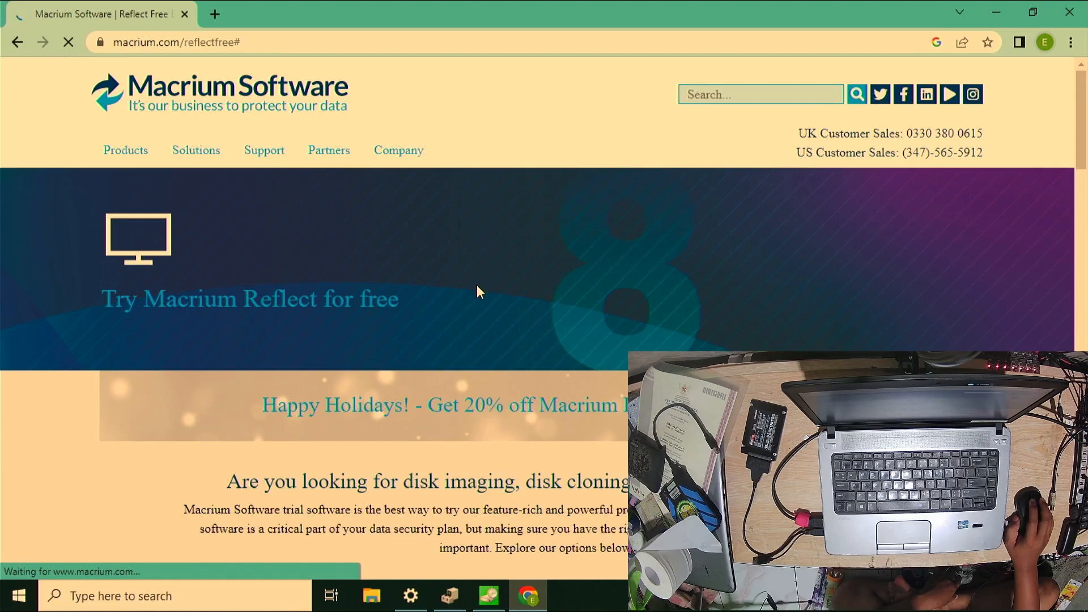
{"action": "scroll", "coordinate": [477, 286], "scroll_direction": "down", "scroll_amount": 7}
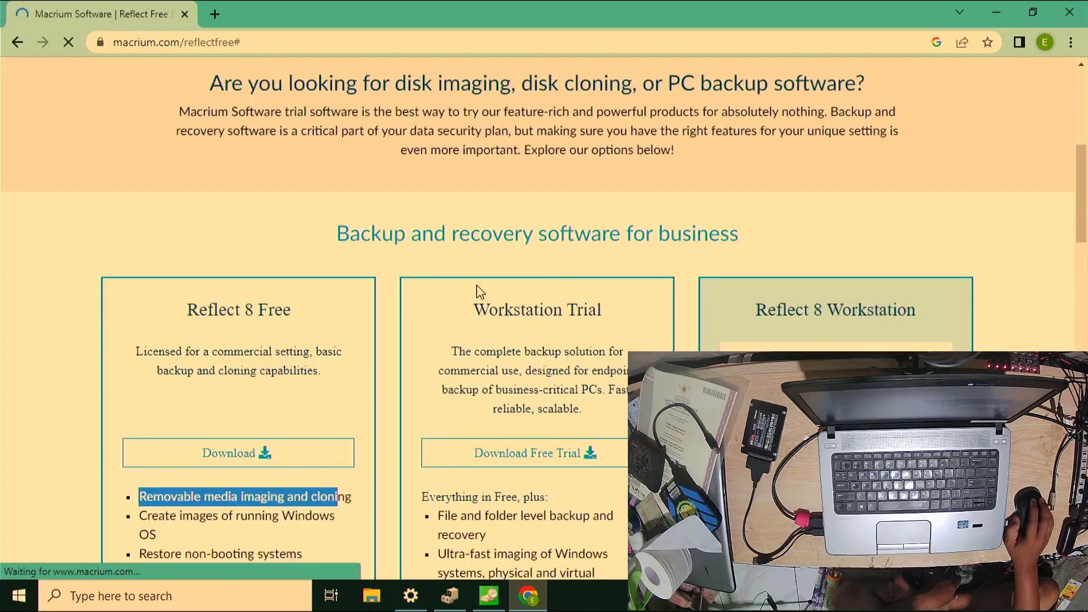
{"action": "scroll", "coordinate": [477, 292], "scroll_direction": "down", "scroll_amount": 3}
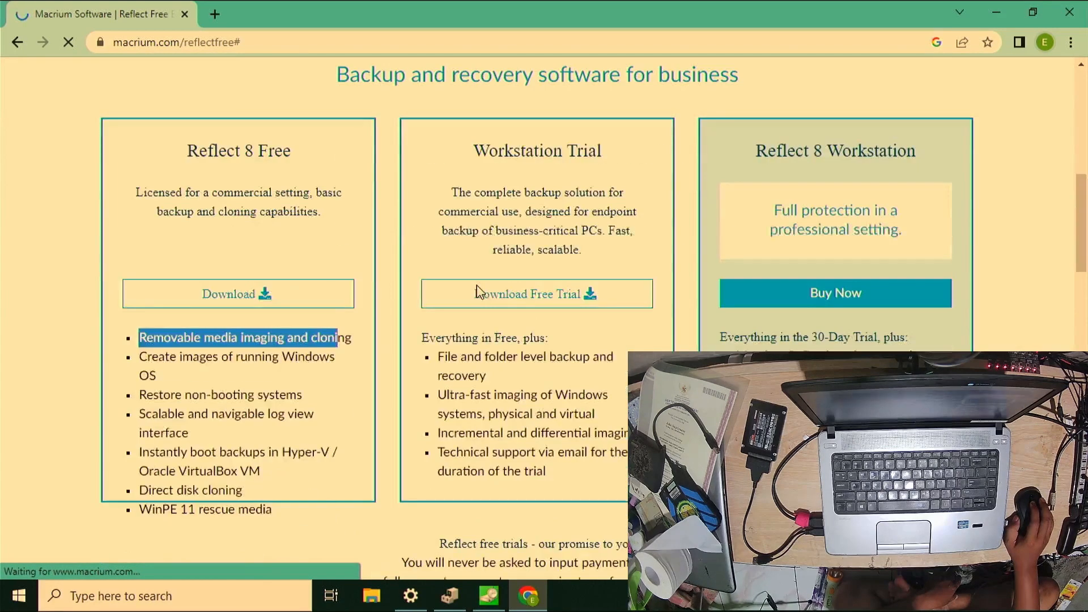
{"action": "left_click", "coordinate": [253, 293]}
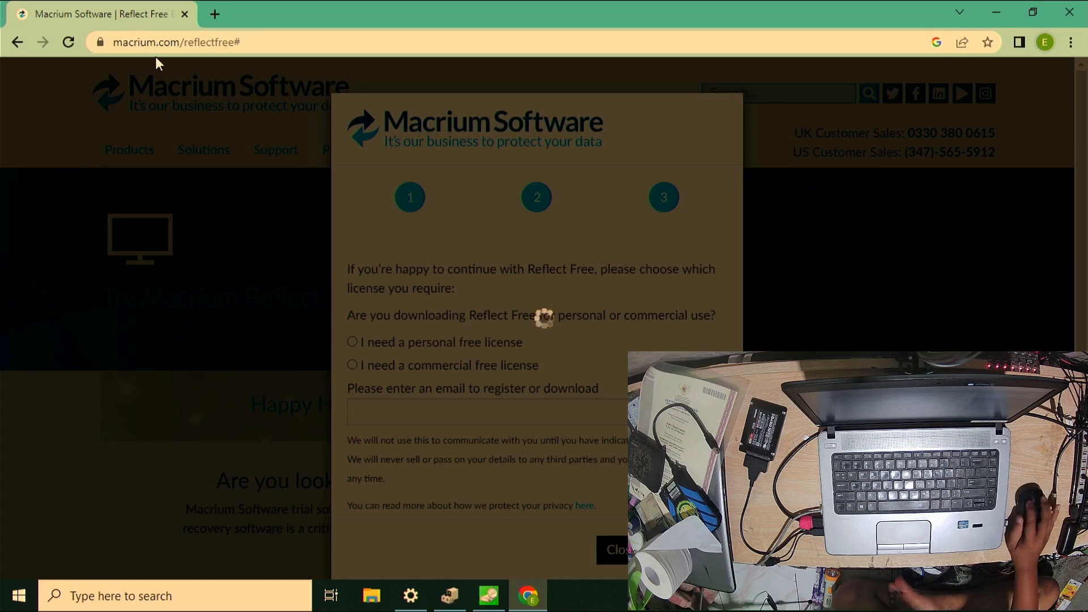
{"action": "left_click", "coordinate": [77, 46]}
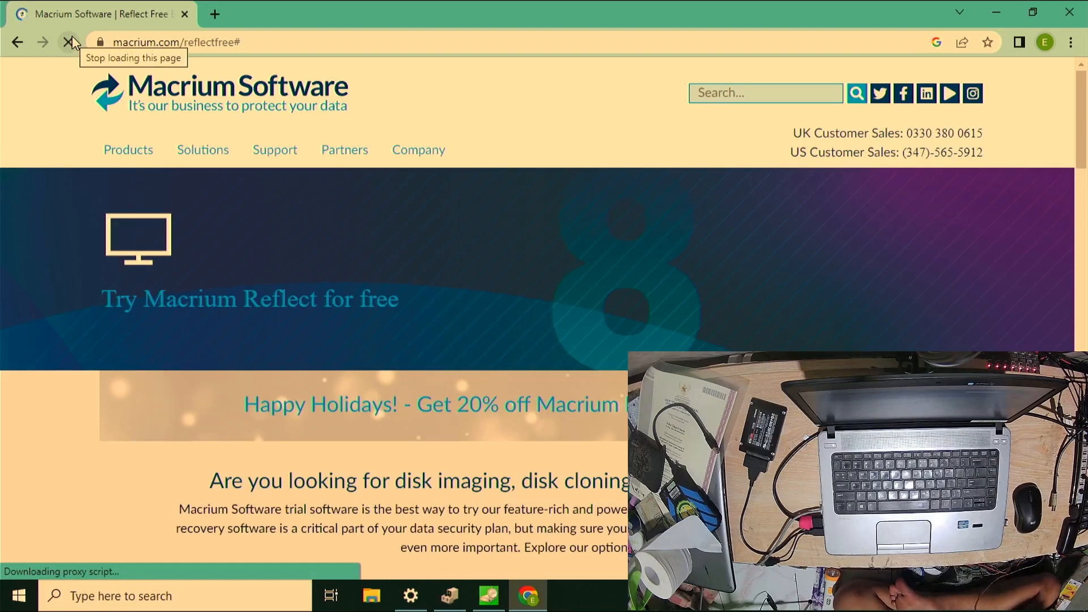
{"action": "scroll", "coordinate": [268, 217], "scroll_direction": "down", "scroll_amount": 2}
{"action": "scroll", "coordinate": [291, 272], "scroll_direction": "down", "scroll_amount": 8}
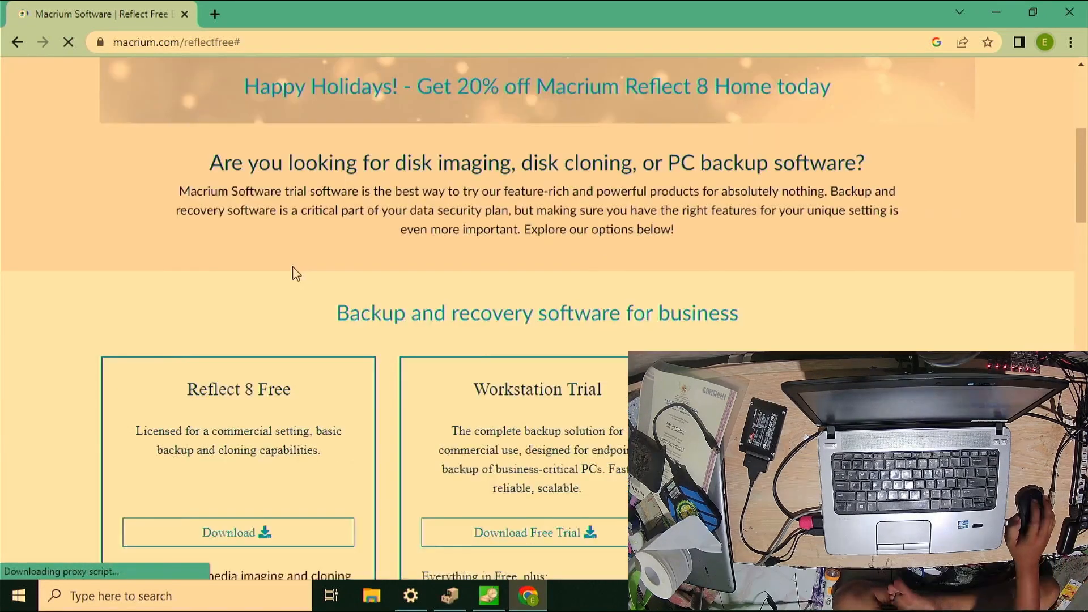
{"action": "left_click", "coordinate": [308, 294]}
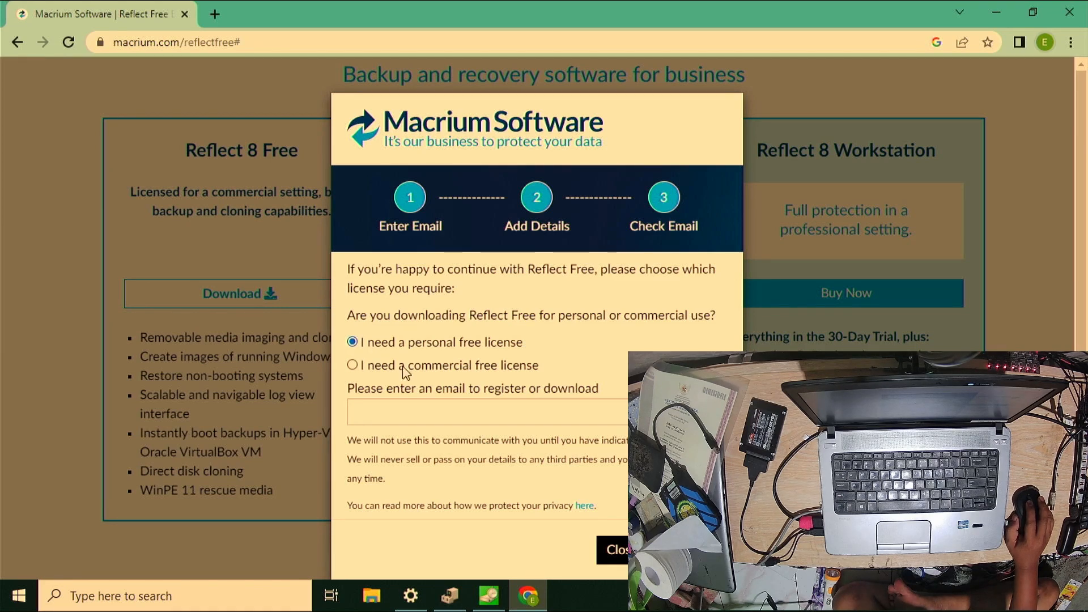
Enter your email address in the personal free license form and submit the registration
{"action": "left_click", "coordinate": [431, 413]}
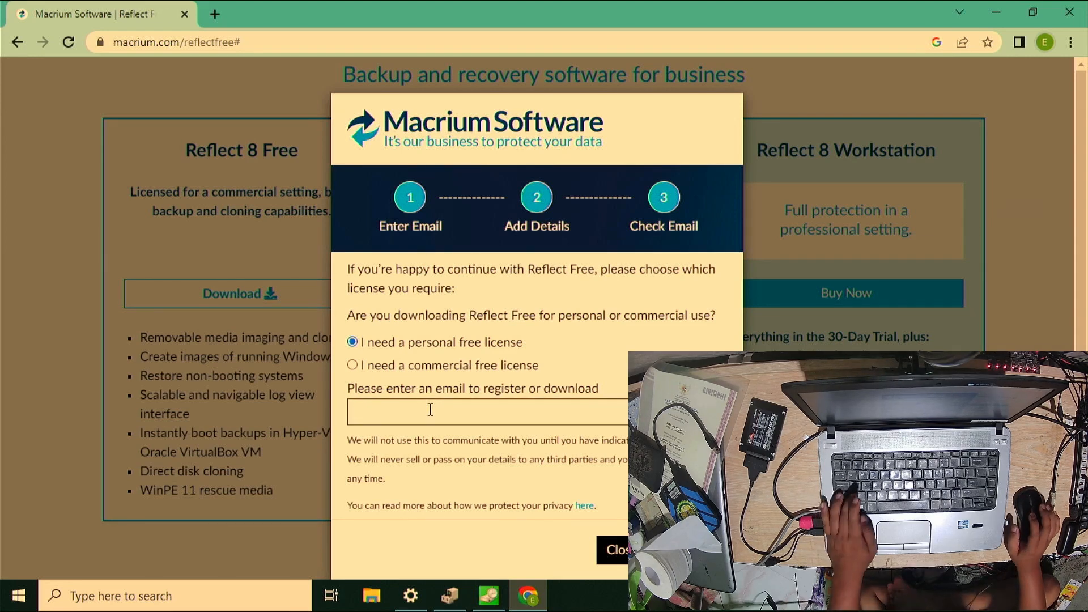
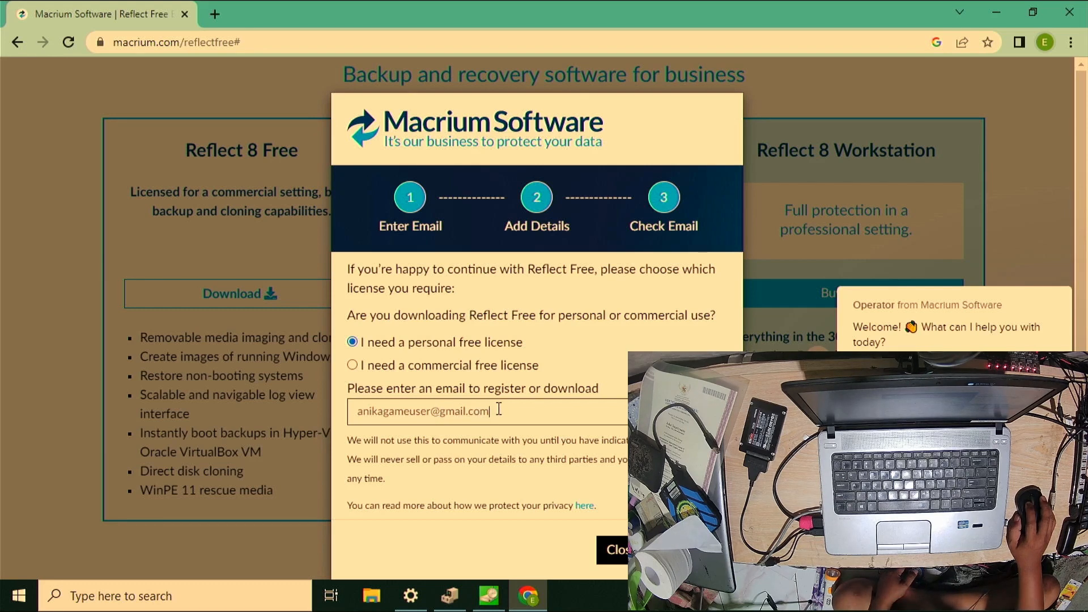
{"action": "left_click_drag", "start_coordinate": [489, 407], "coordinate": [360, 404]}
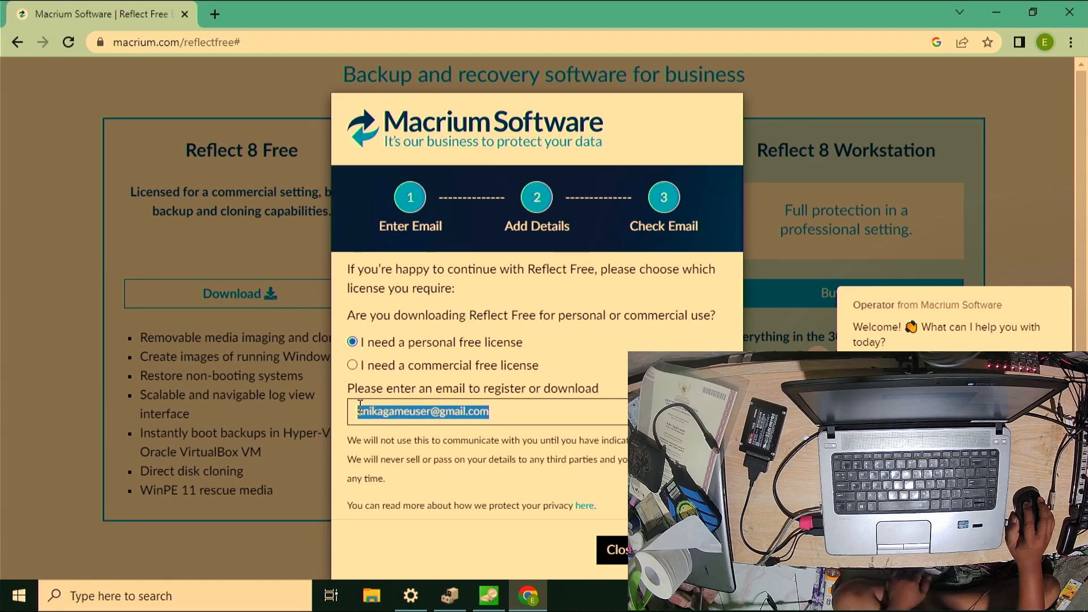
{"action": "left_click", "coordinate": [403, 417]}
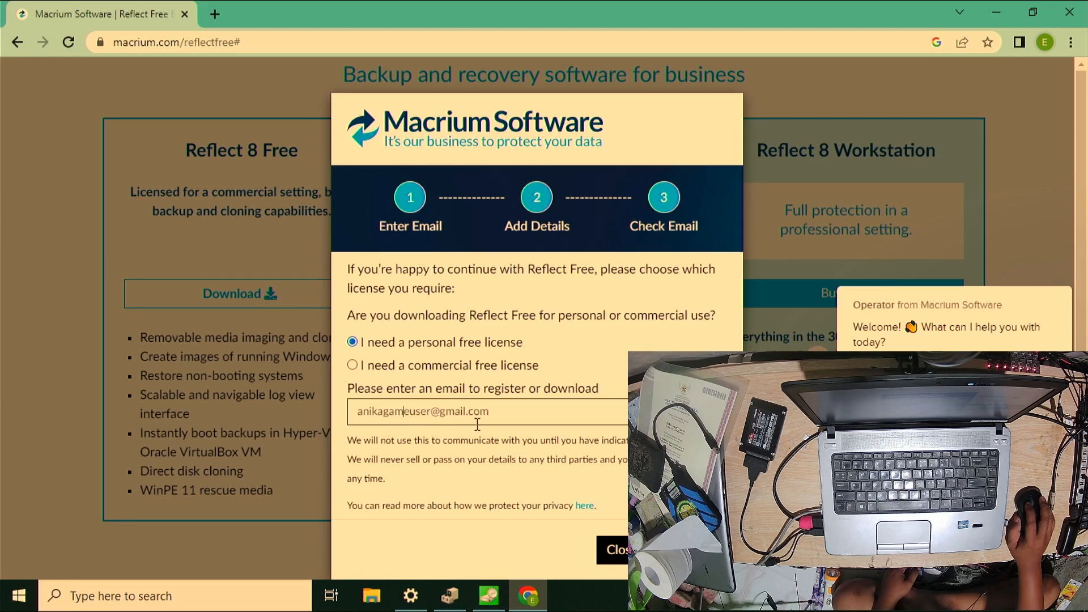
{"action": "left_click", "coordinate": [687, 549]}
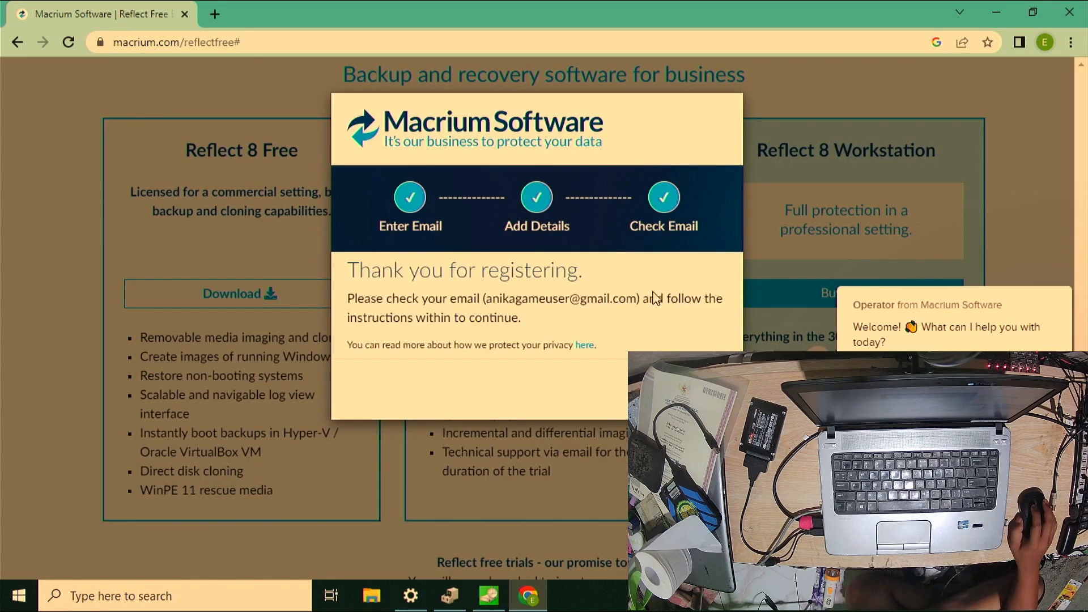
Go to Gmail in a new tab and open the Macrium Software Registration email
{"action": "left_click", "coordinate": [223, 20]}
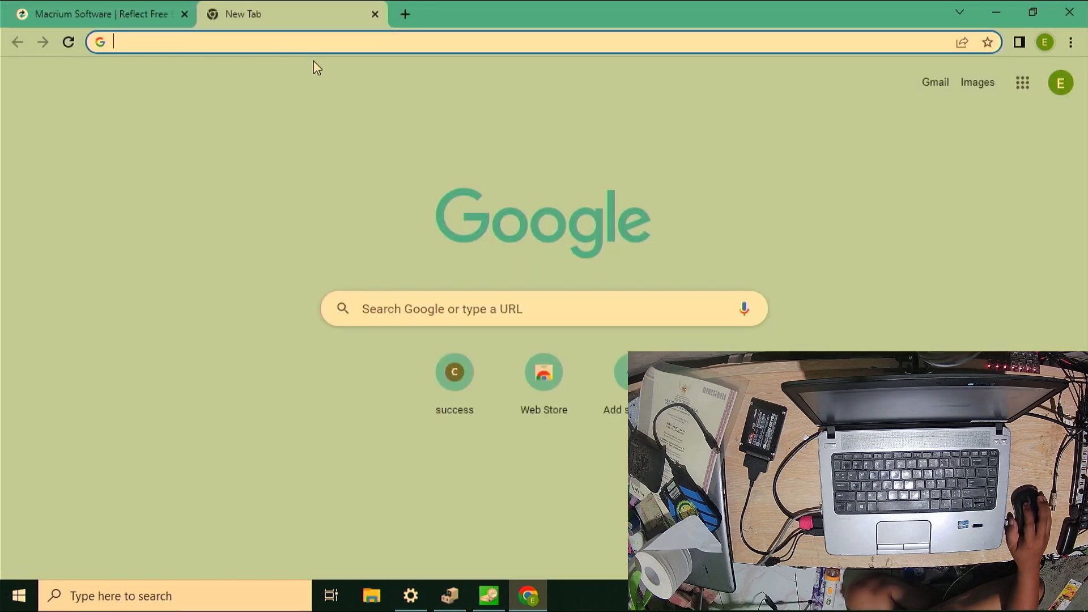
{"action": "type", "text": "gmail"}
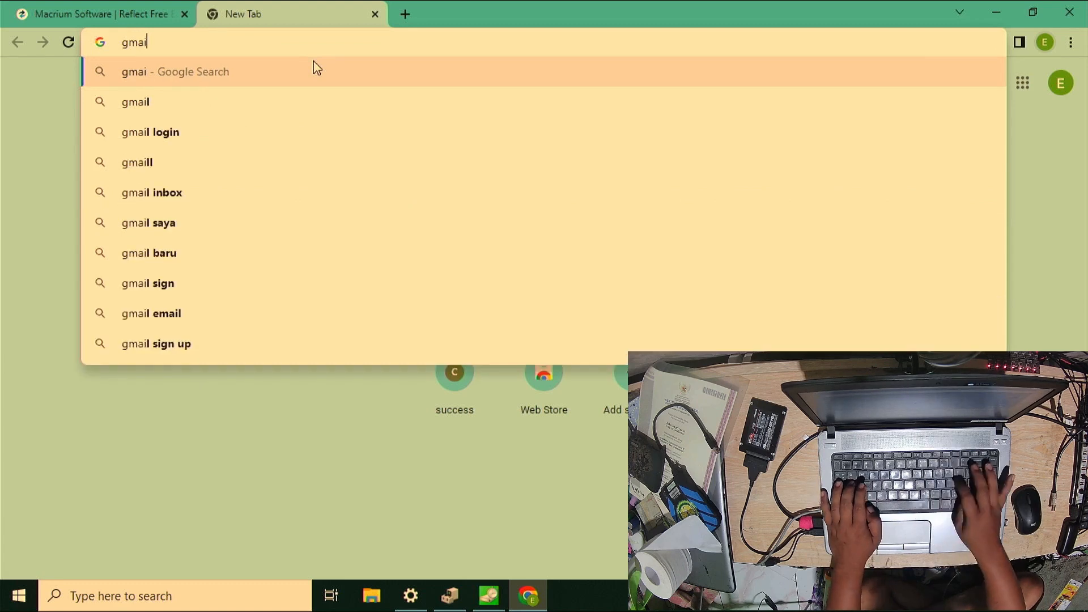
{"action": "key", "text": "Return"}
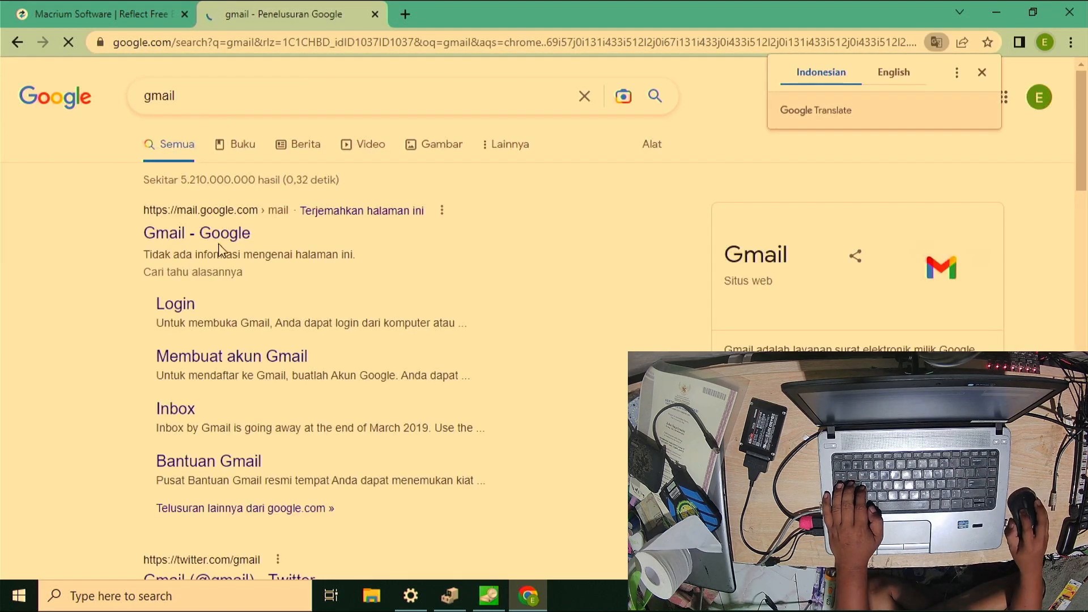
{"action": "left_click", "coordinate": [248, 244]}
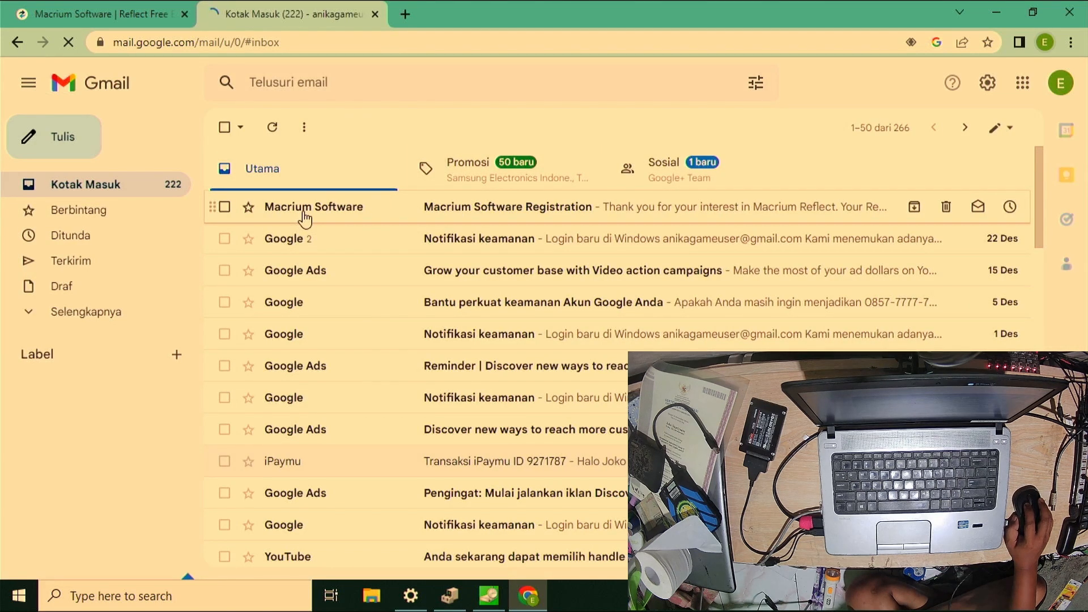
{"action": "left_click", "coordinate": [453, 214]}
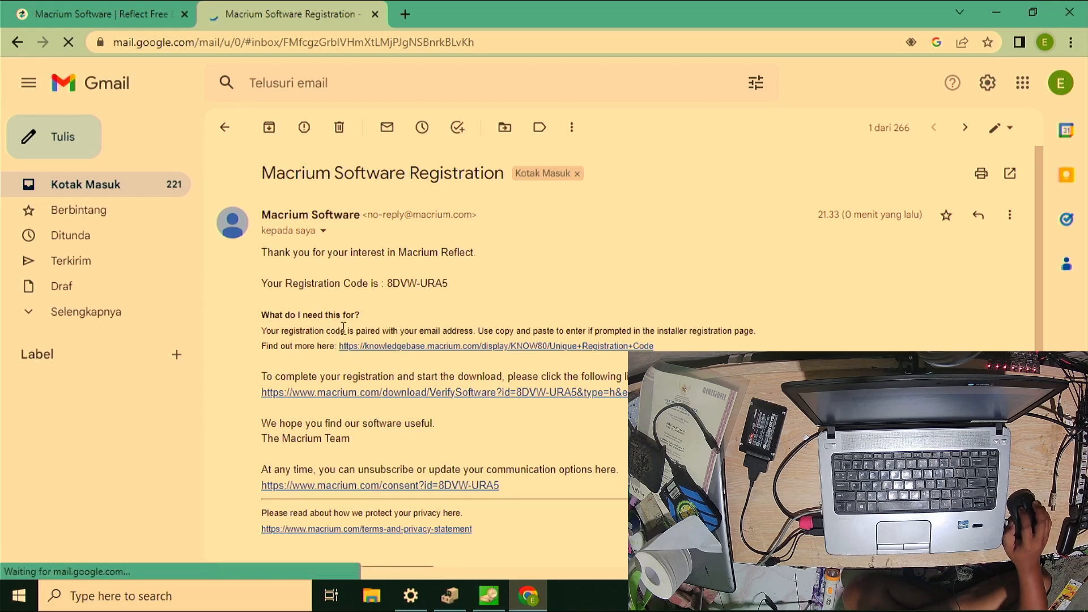
Set the page zoom to 125%, select the registration code, and follow the verification link
{"action": "left_click", "coordinate": [1070, 42]}
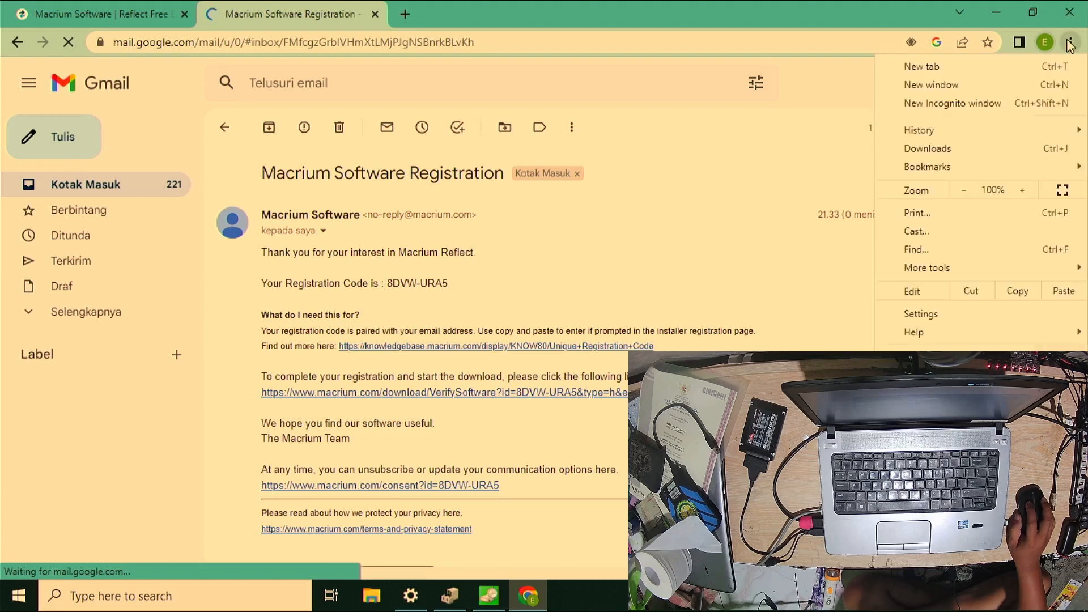
{"action": "left_click", "coordinate": [1025, 191]}
{"action": "left_click", "coordinate": [1026, 191]}
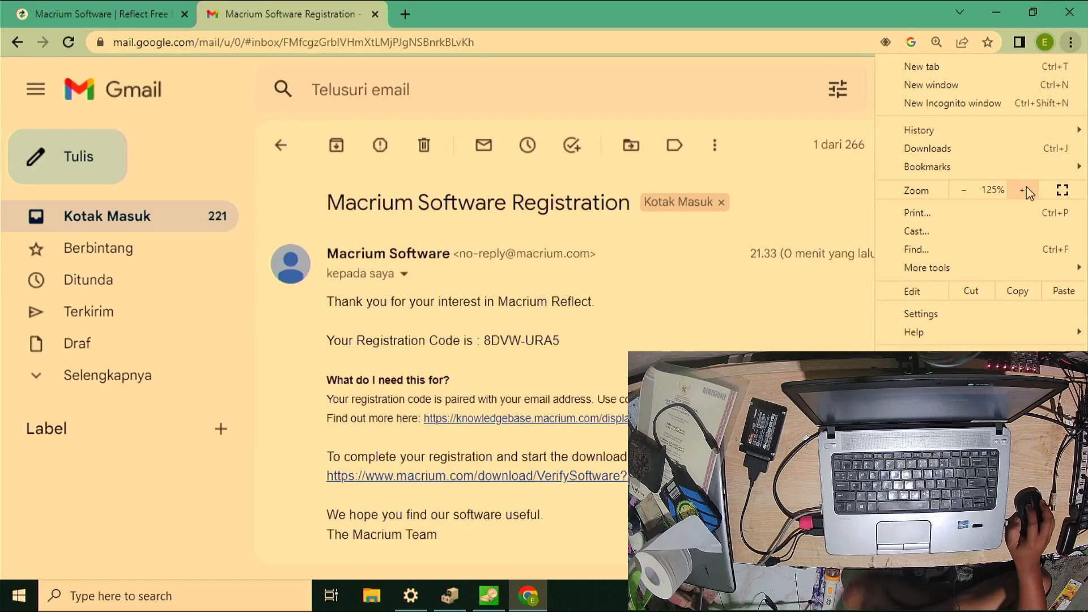
{"action": "left_click", "coordinate": [1025, 191]}
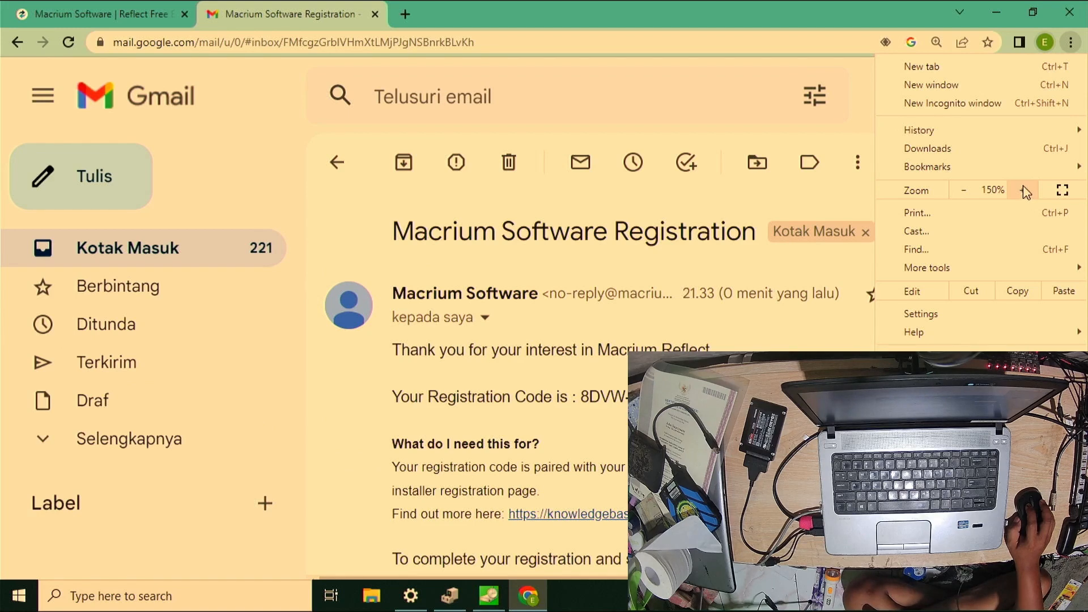
{"action": "left_click", "coordinate": [966, 189]}
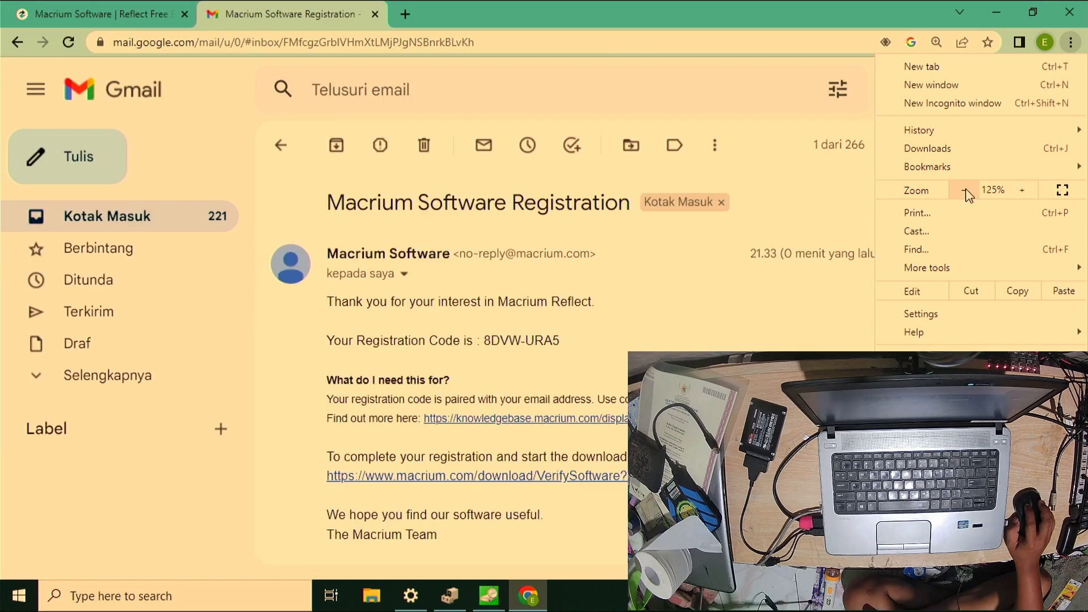
{"action": "left_click", "coordinate": [685, 319]}
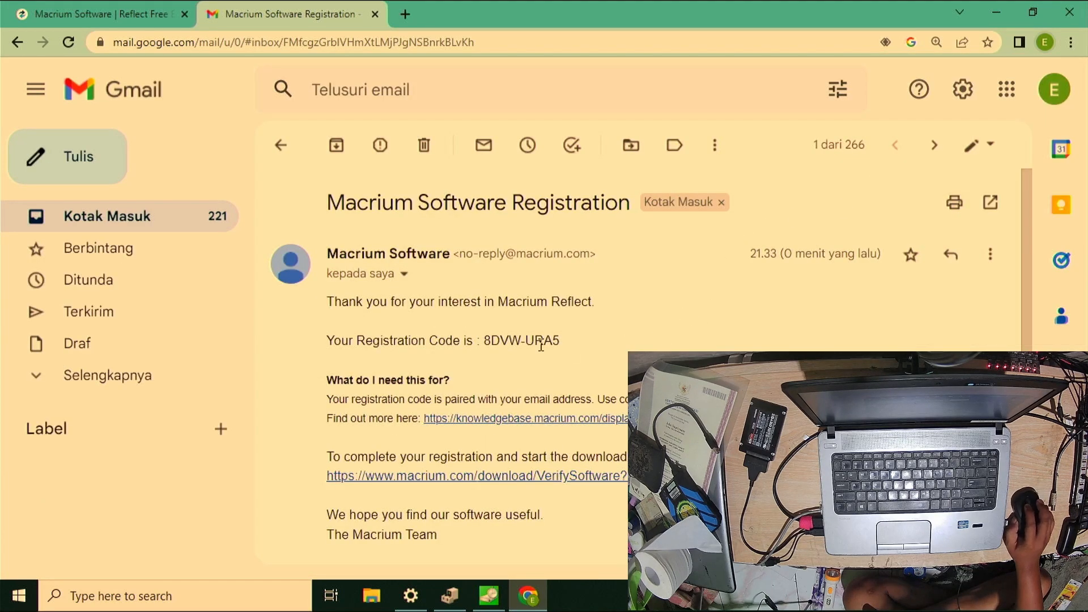
{"action": "left_click_drag", "start_coordinate": [486, 338], "coordinate": [544, 340]}
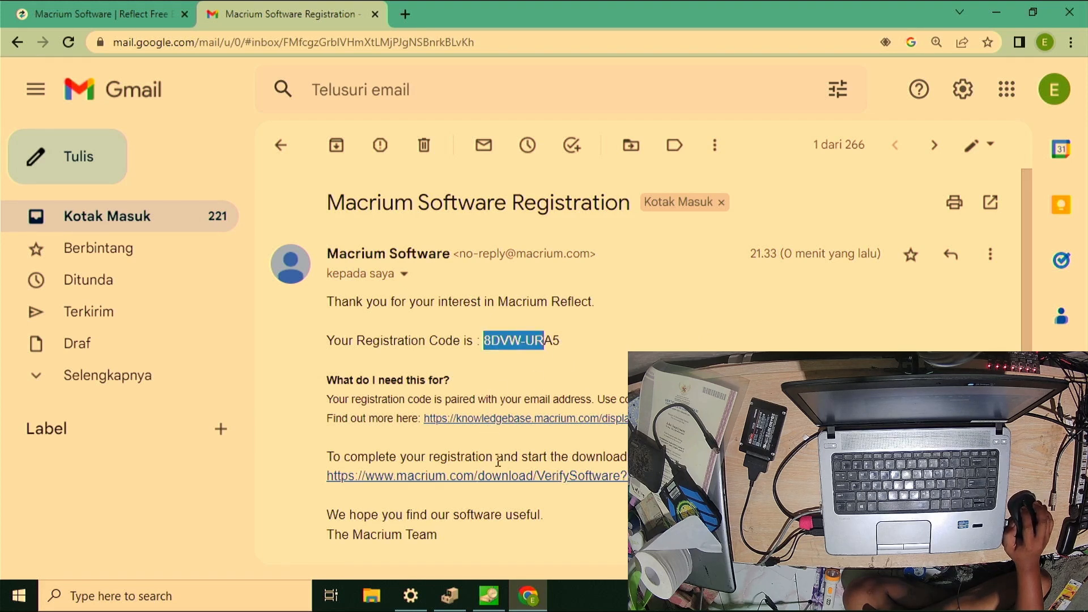
{"action": "left_click", "coordinate": [576, 479]}
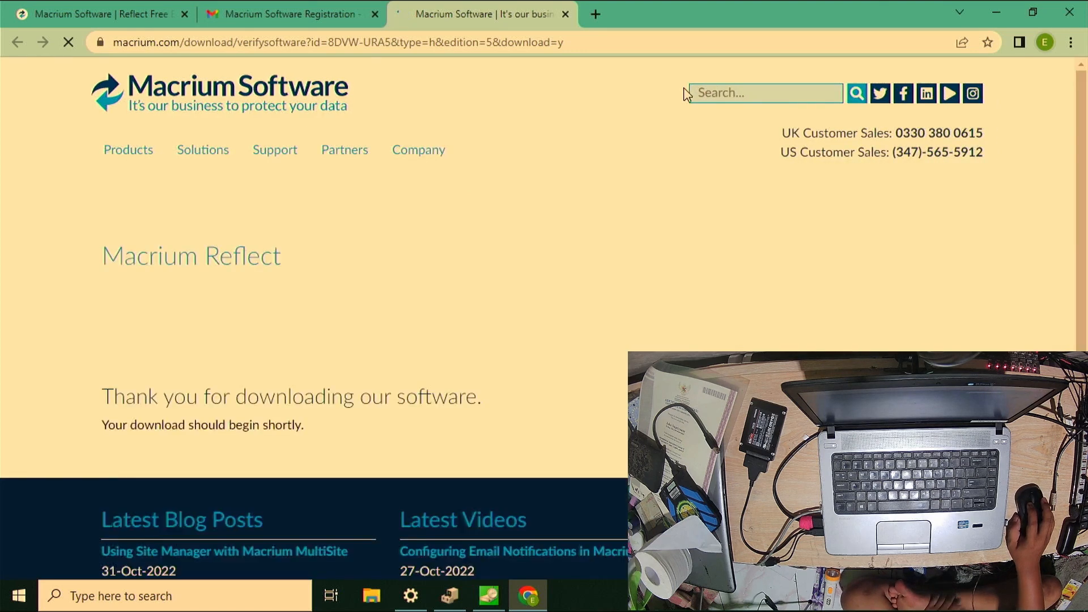
Wait for ReflectDLHF.exe to finish downloading, then open it from the download bar
{"action": "scroll", "coordinate": [565, 289], "scroll_direction": "down", "scroll_amount": 4}
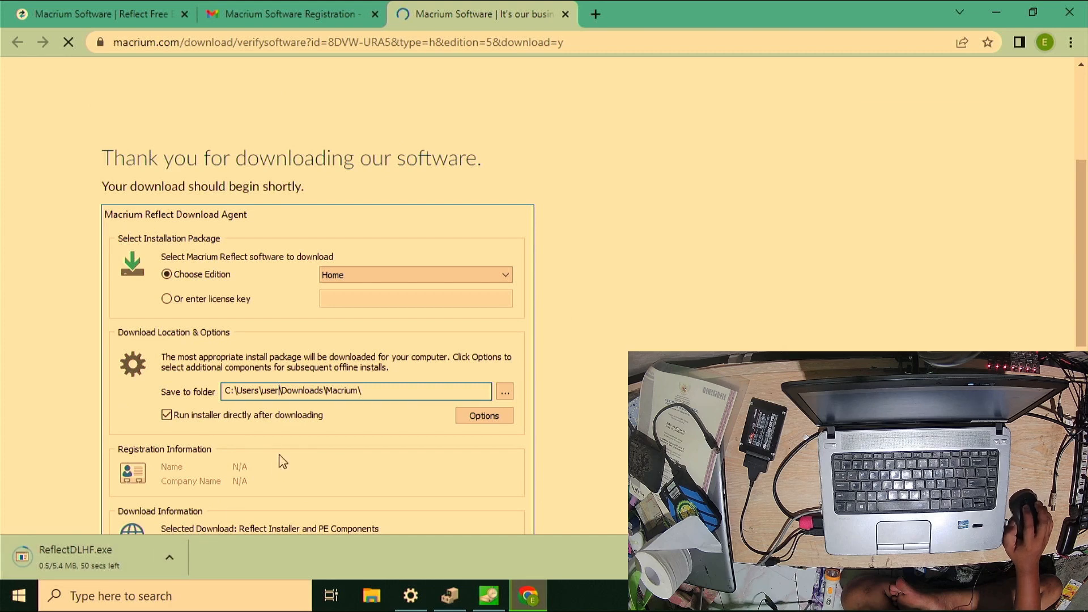
{"action": "scroll", "coordinate": [281, 459], "scroll_direction": "down", "scroll_amount": 1}
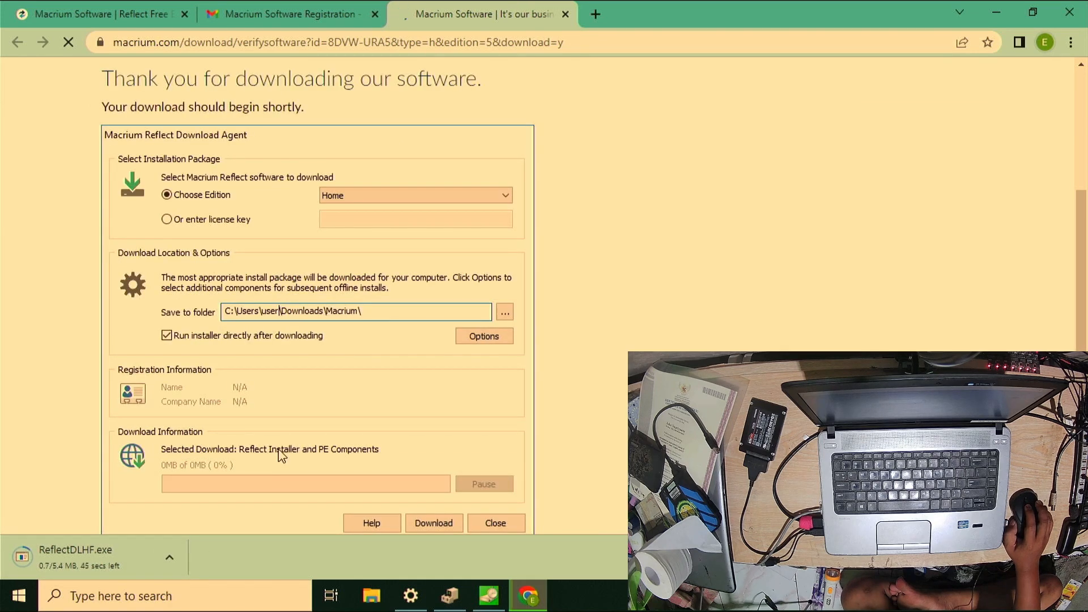
{"action": "scroll", "coordinate": [279, 449], "scroll_direction": "down", "scroll_amount": 2}
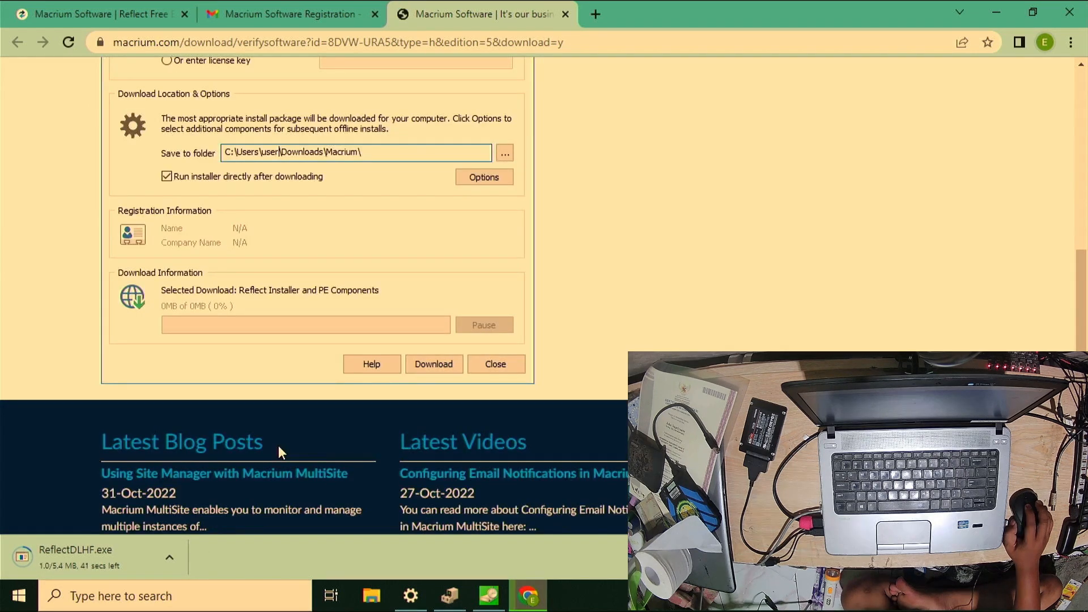
{"action": "scroll", "coordinate": [278, 444], "scroll_direction": "down", "scroll_amount": 2}
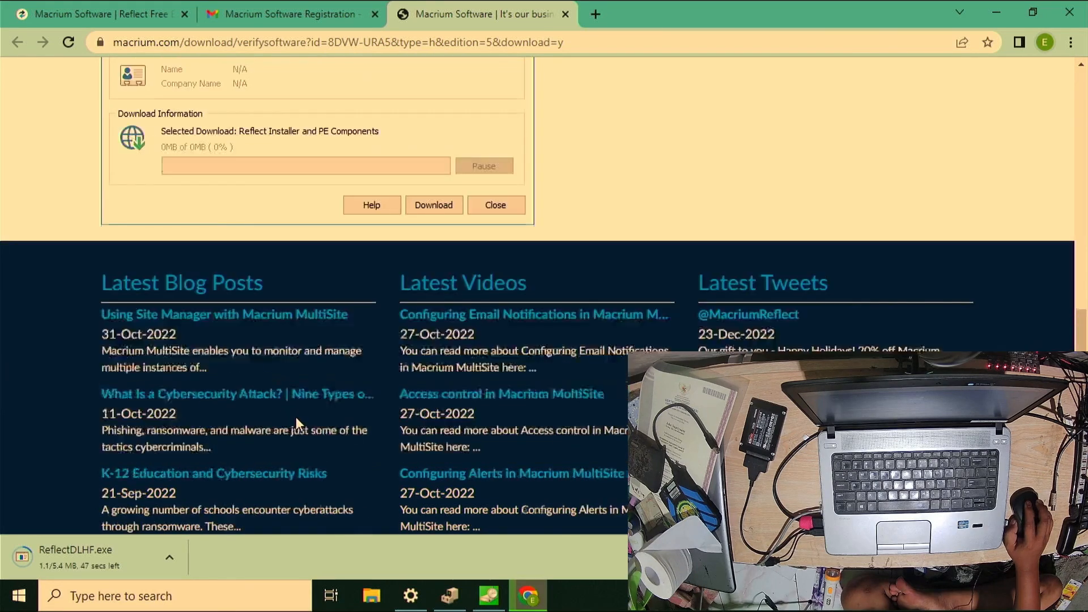
{"action": "scroll", "coordinate": [337, 476], "scroll_direction": "up", "scroll_amount": 3}
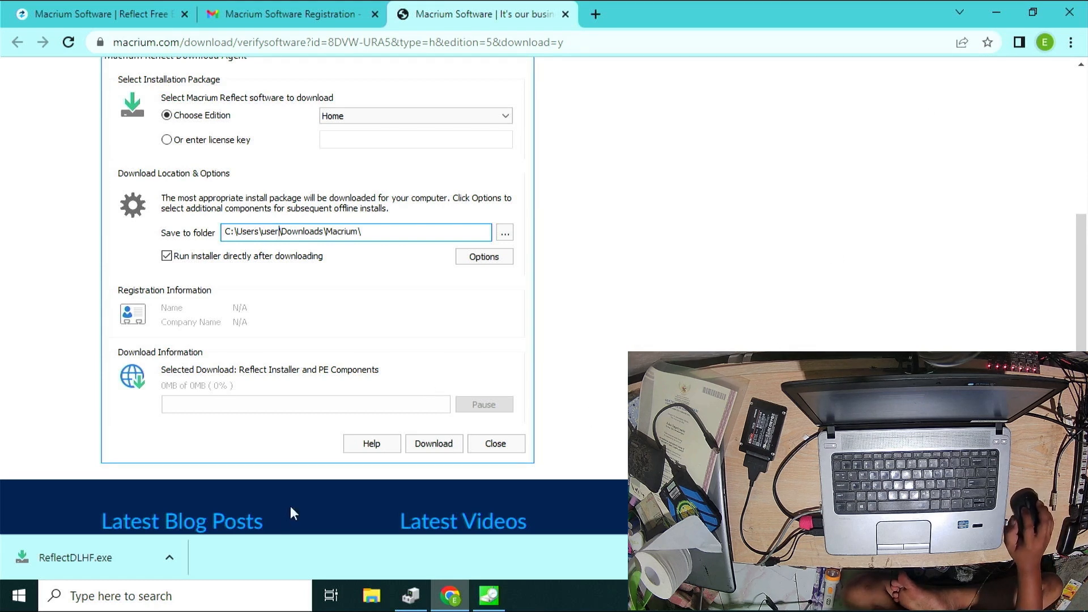
{"action": "left_click", "coordinate": [115, 554]}
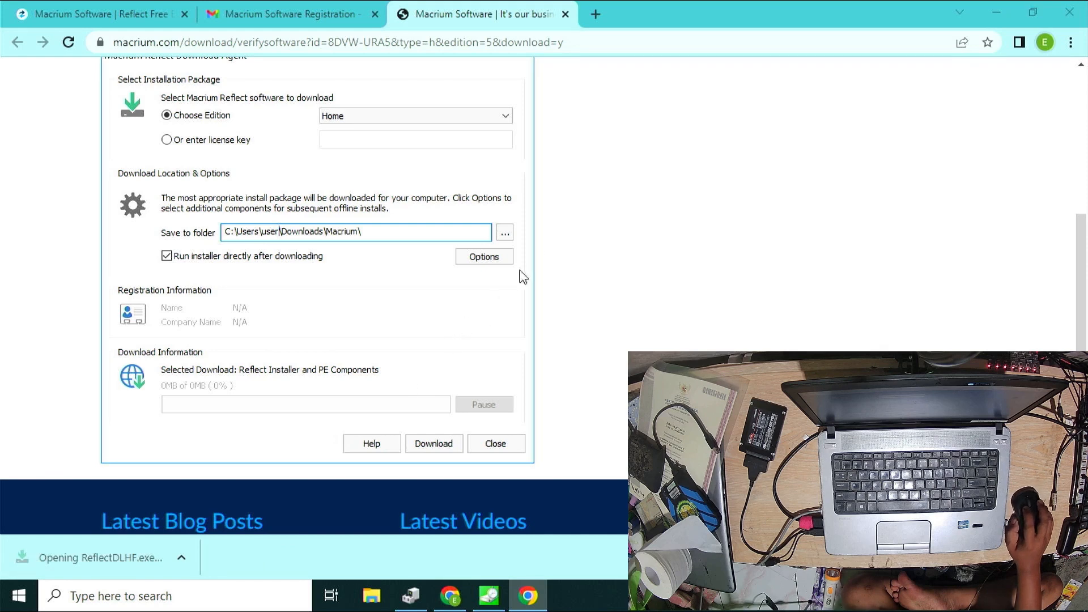
Allow the download agent past Smadav and copy the registration code from the email
{"action": "left_click", "coordinate": [302, 17]}
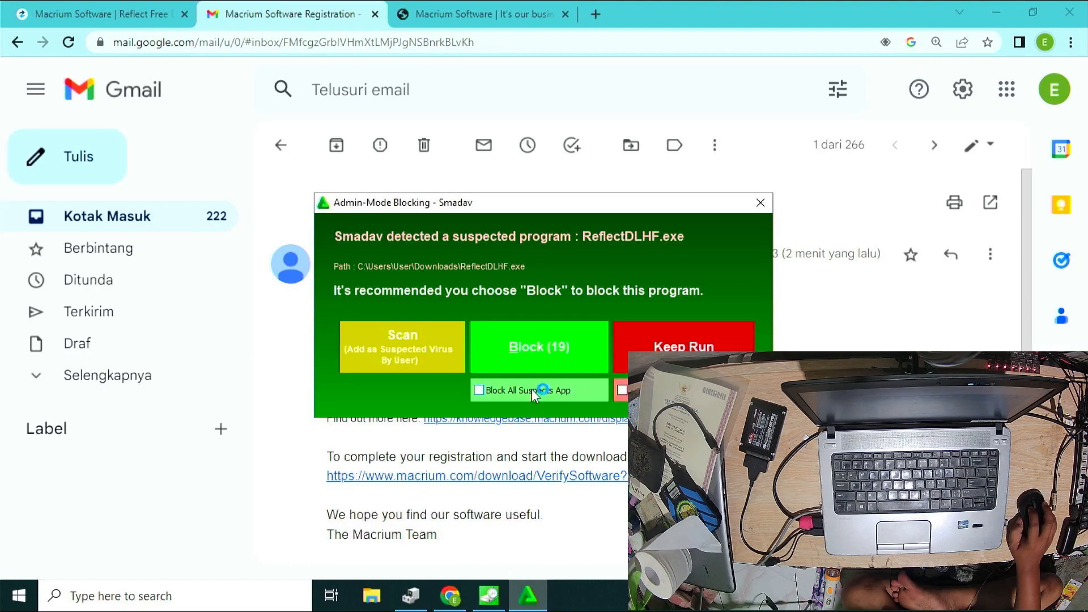
{"action": "left_click", "coordinate": [677, 342]}
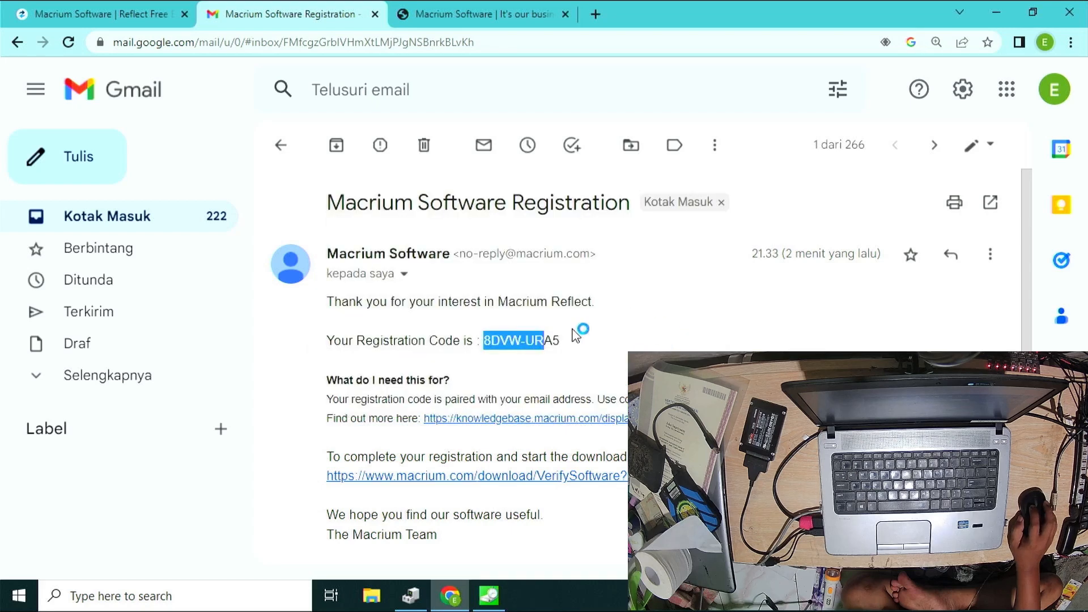
{"action": "left_click_drag", "start_coordinate": [563, 342], "coordinate": [491, 336]}
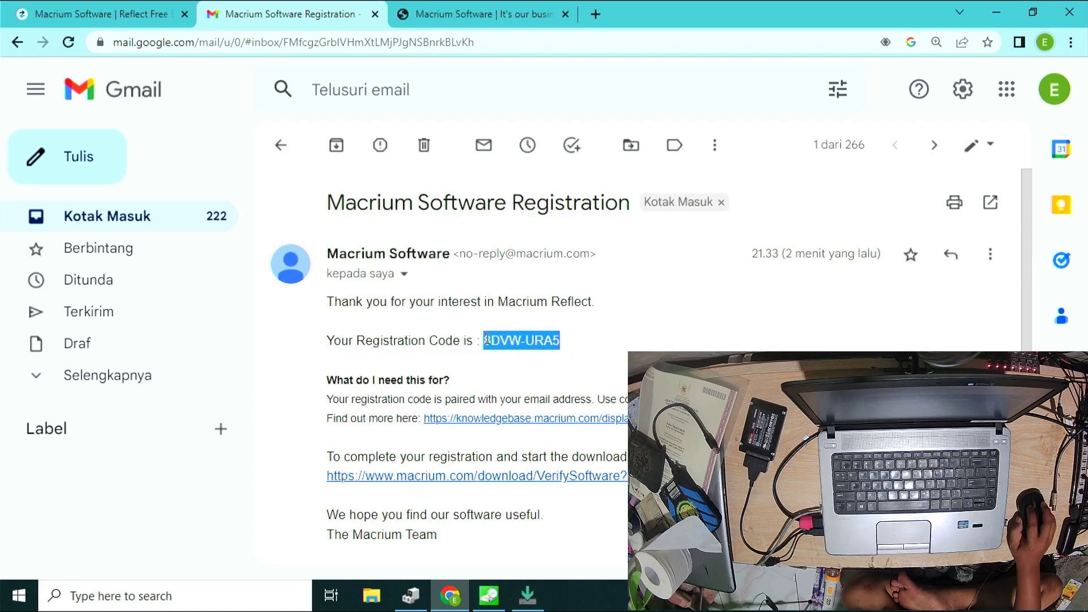
{"action": "right_click", "coordinate": [494, 340]}
{"action": "left_click", "coordinate": [518, 357]}
{"action": "left_click", "coordinate": [527, 595]}
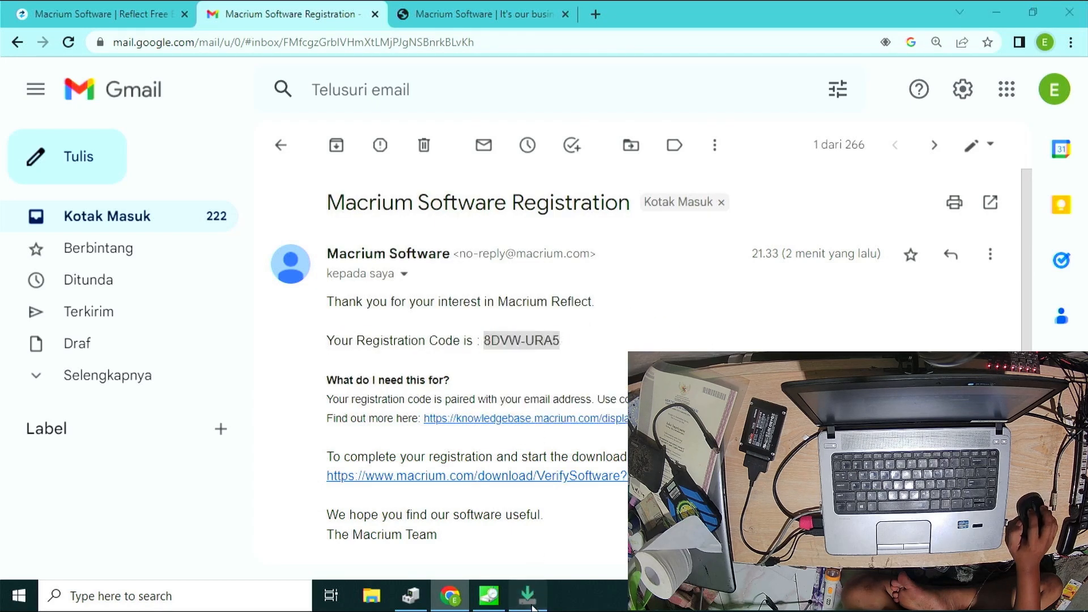
Download the Free edition's 64-bit Reflect Installer Only package into Downloads
{"action": "left_click", "coordinate": [468, 152]}
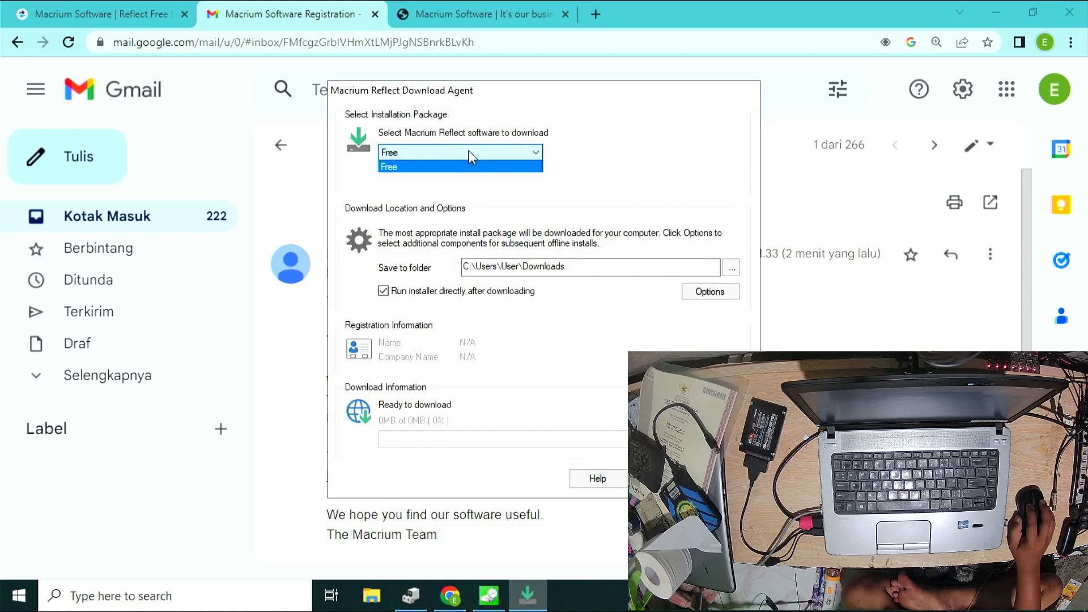
{"action": "left_click", "coordinate": [468, 152]}
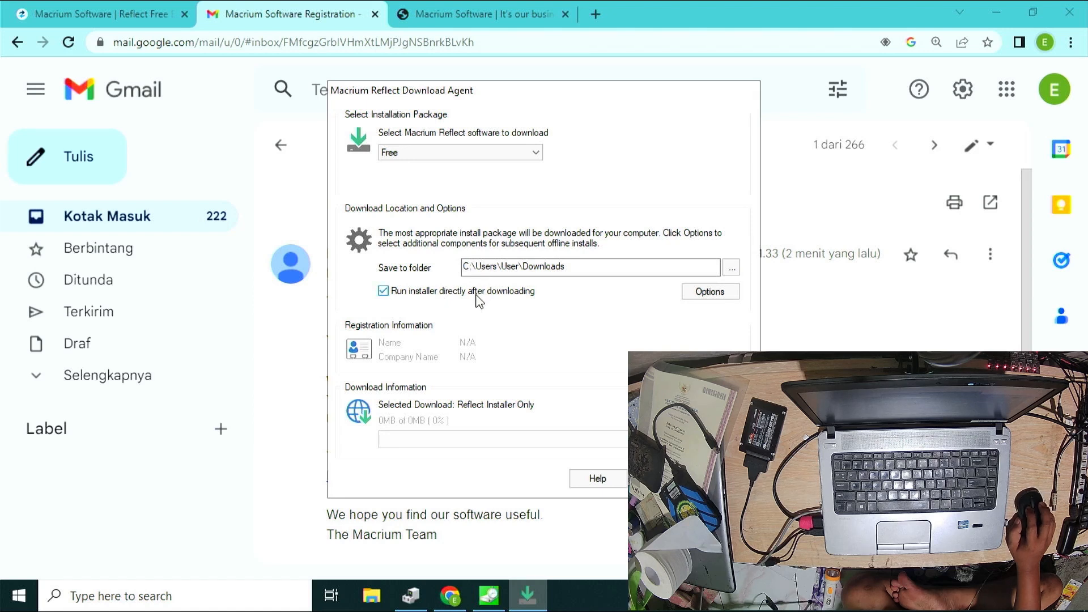
{"action": "left_click", "coordinate": [721, 295]}
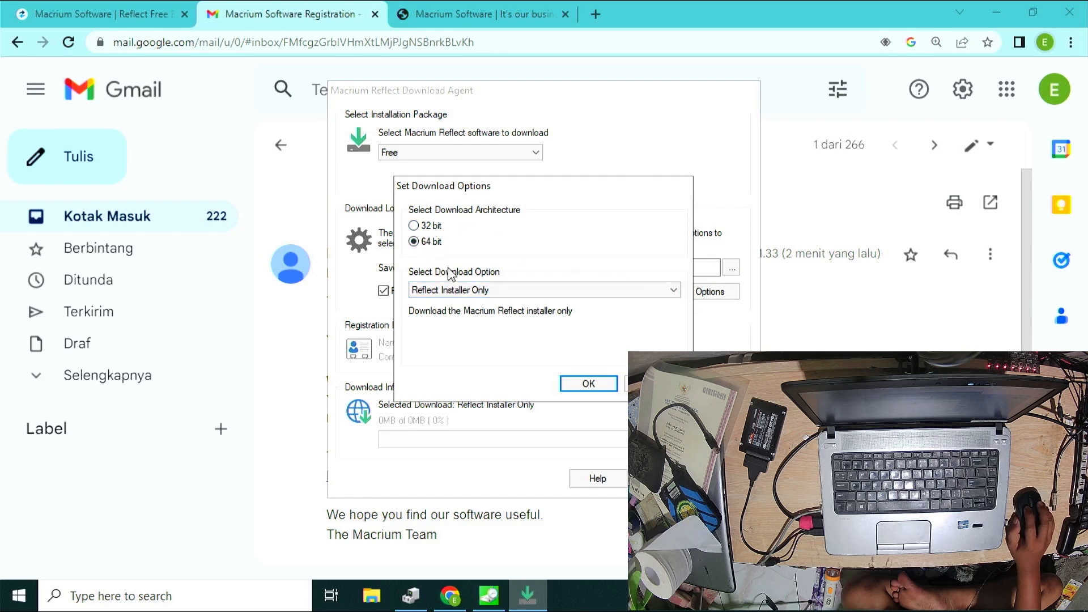
{"action": "left_click", "coordinate": [516, 291]}
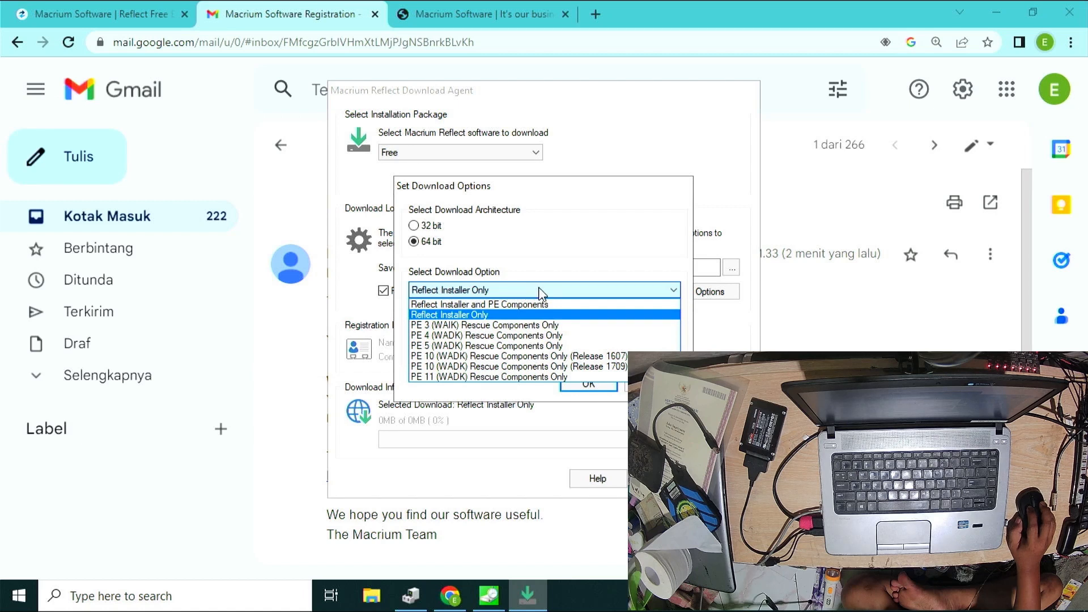
{"action": "left_click", "coordinate": [540, 292]}
{"action": "left_click", "coordinate": [588, 384]}
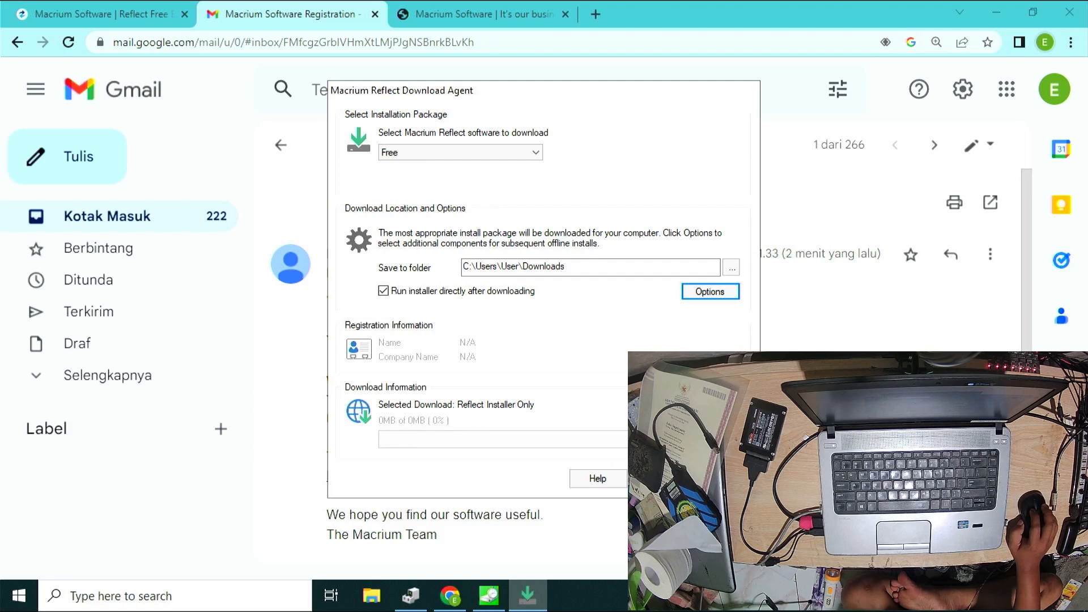
{"action": "left_click", "coordinate": [659, 479]}
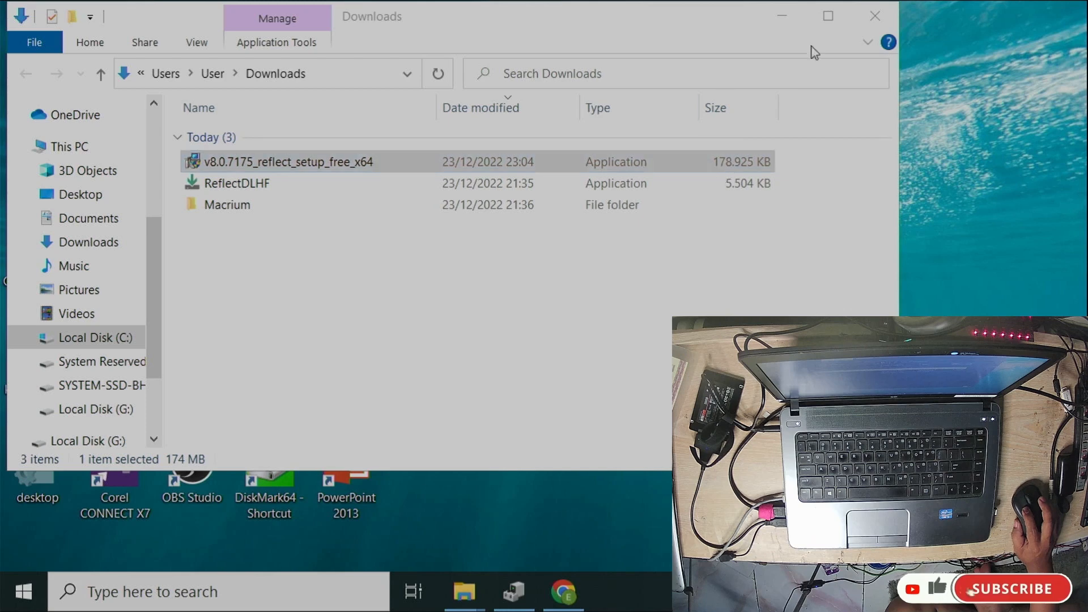
{"action": "left_click", "coordinate": [828, 16]}
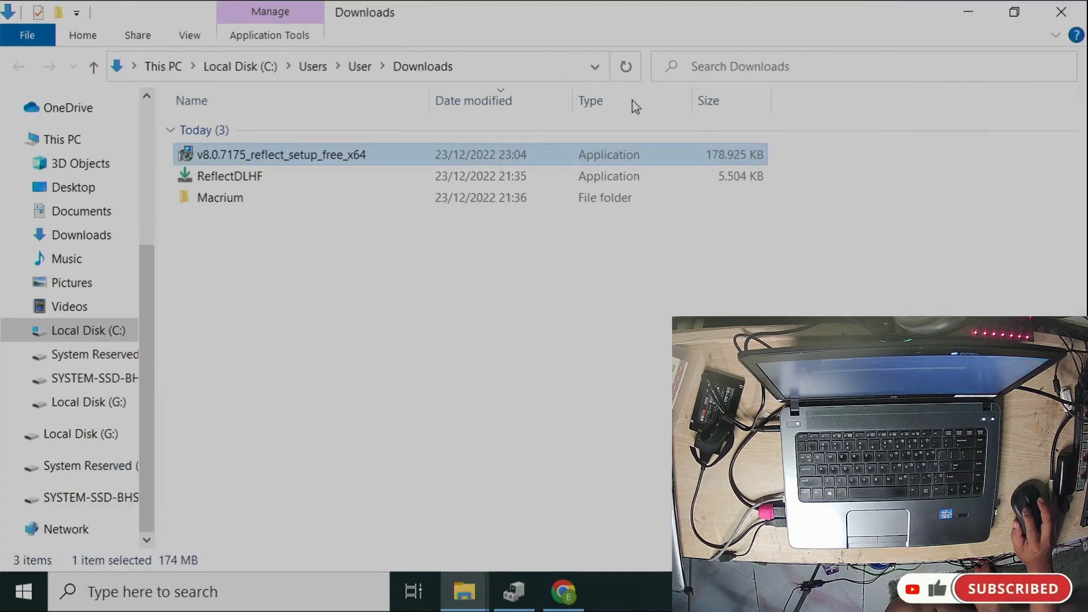
Run the v8.0.7175_reflect_setup_free_x64 installer from Downloads, approving the UAC prompt, to reach the setup welcome page
{"action": "double_click", "coordinate": [207, 153]}
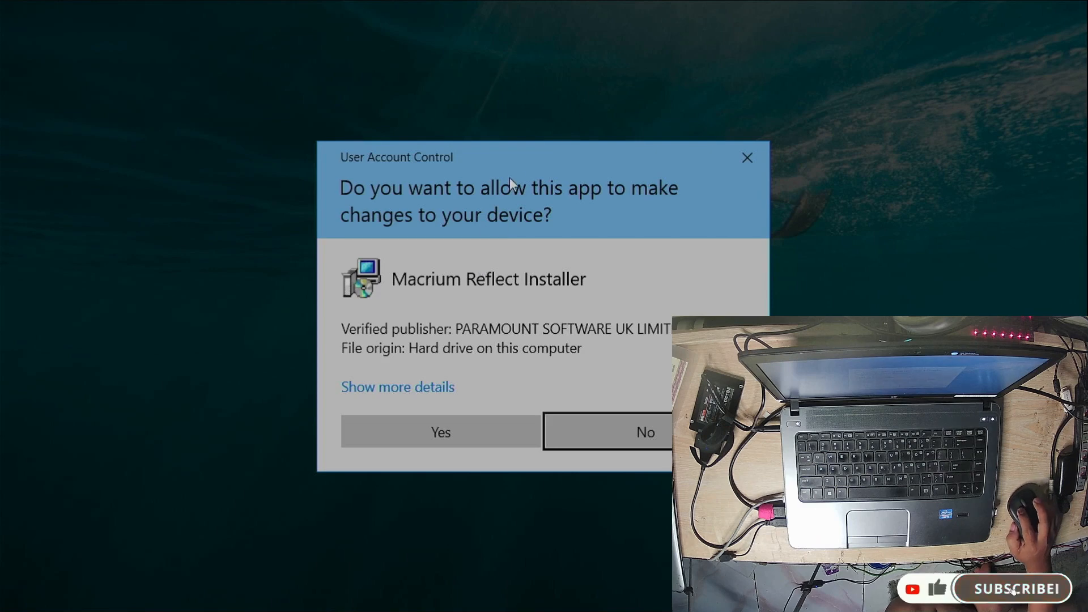
{"action": "left_click", "coordinate": [441, 431]}
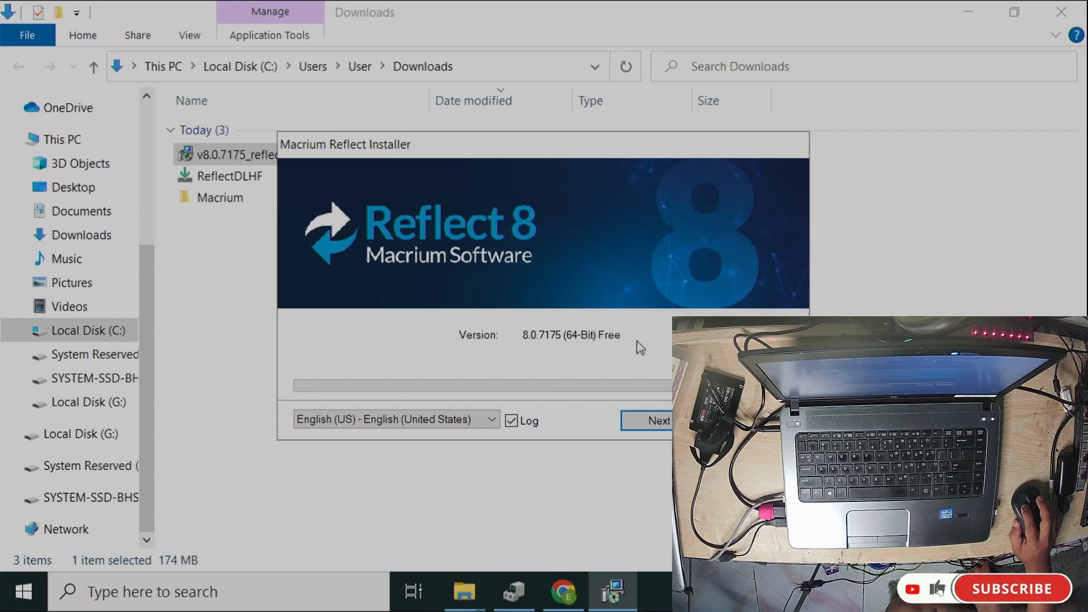
{"action": "left_click", "coordinate": [653, 424]}
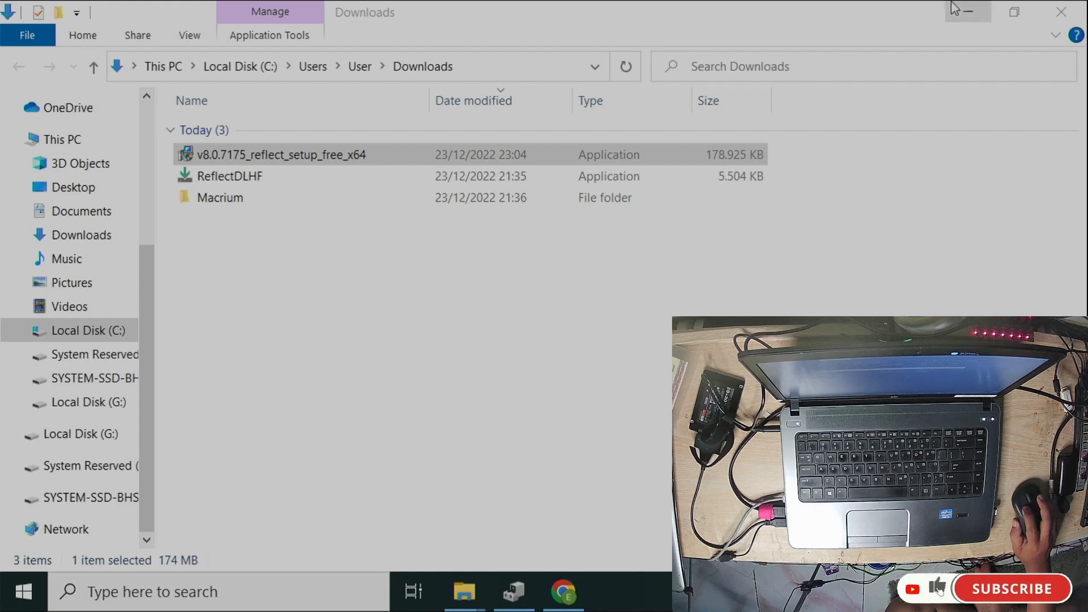
{"action": "left_click", "coordinate": [969, 12]}
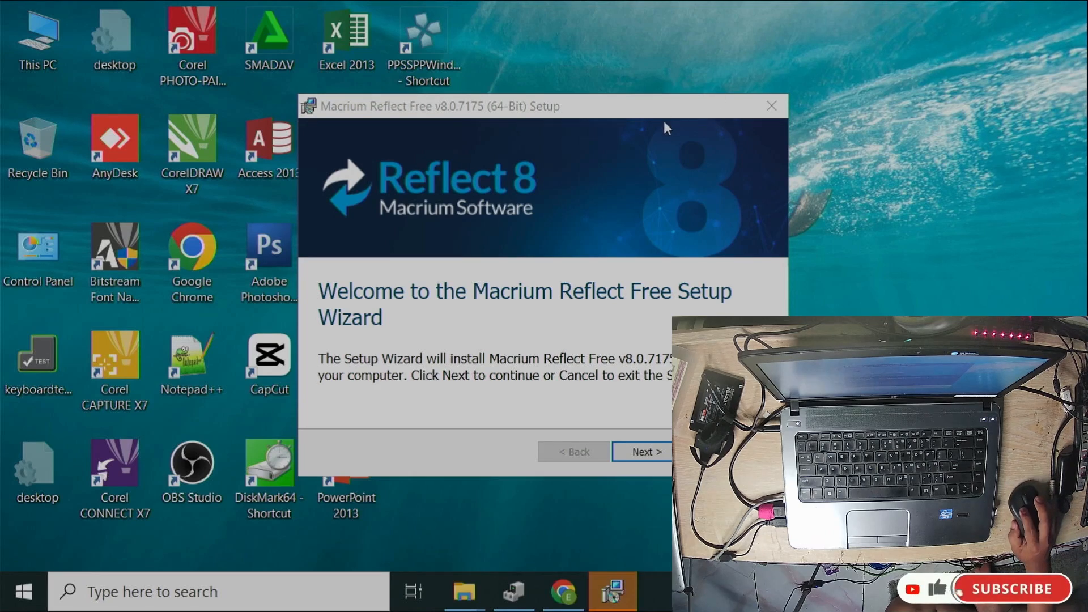
Accept the licence agreement and the personal, non-commercial use terms in the setup wizard
{"action": "left_click_drag", "start_coordinate": [665, 115], "coordinate": [478, 68]}
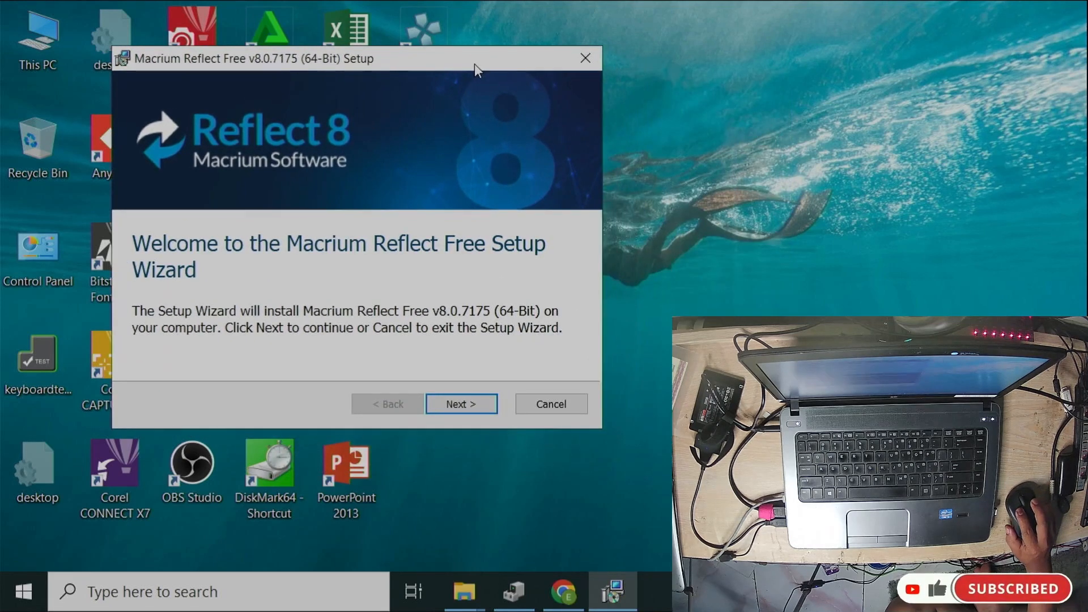
{"action": "left_click", "coordinate": [468, 401]}
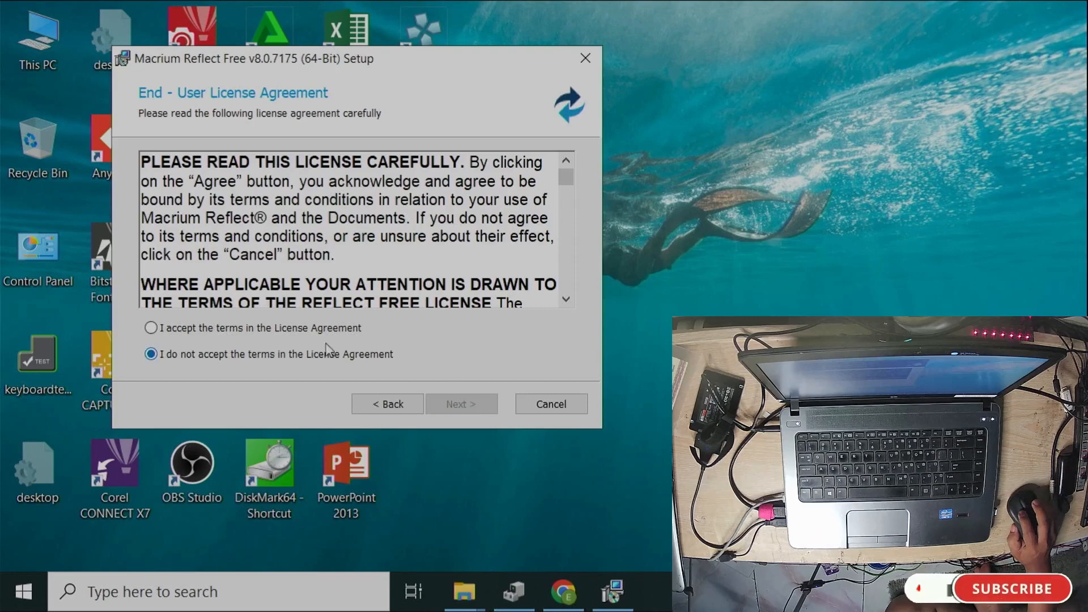
{"action": "left_click", "coordinate": [165, 332]}
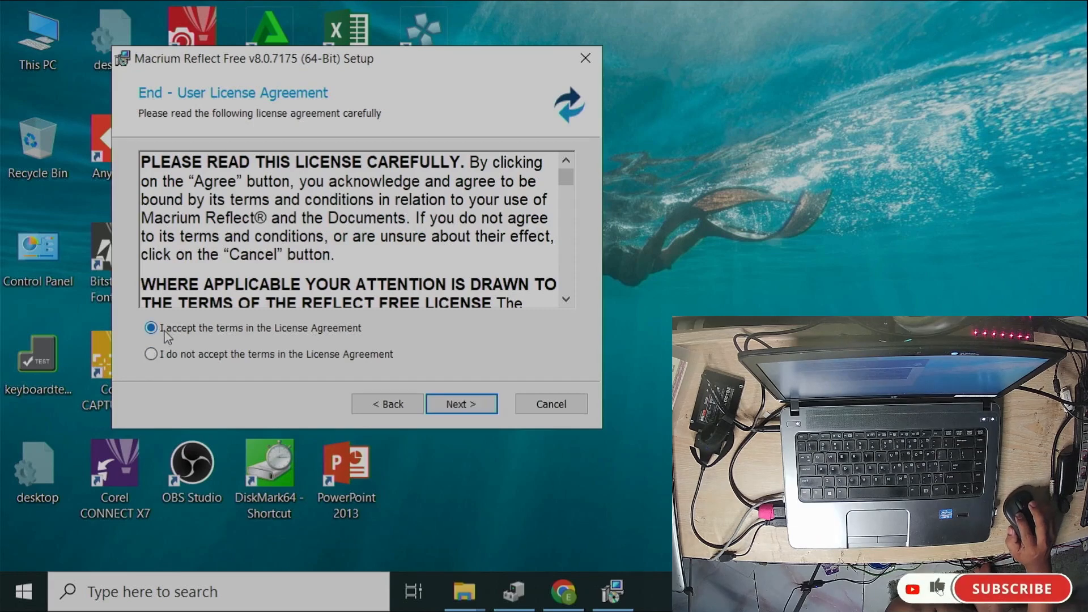
{"action": "left_click", "coordinate": [457, 404]}
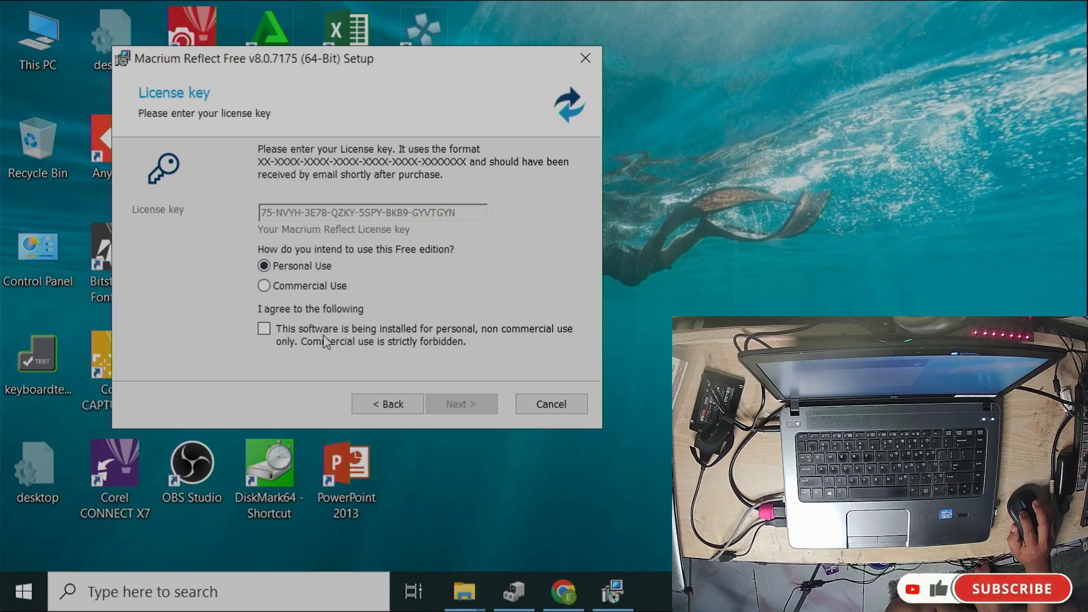
{"action": "left_click", "coordinate": [264, 329]}
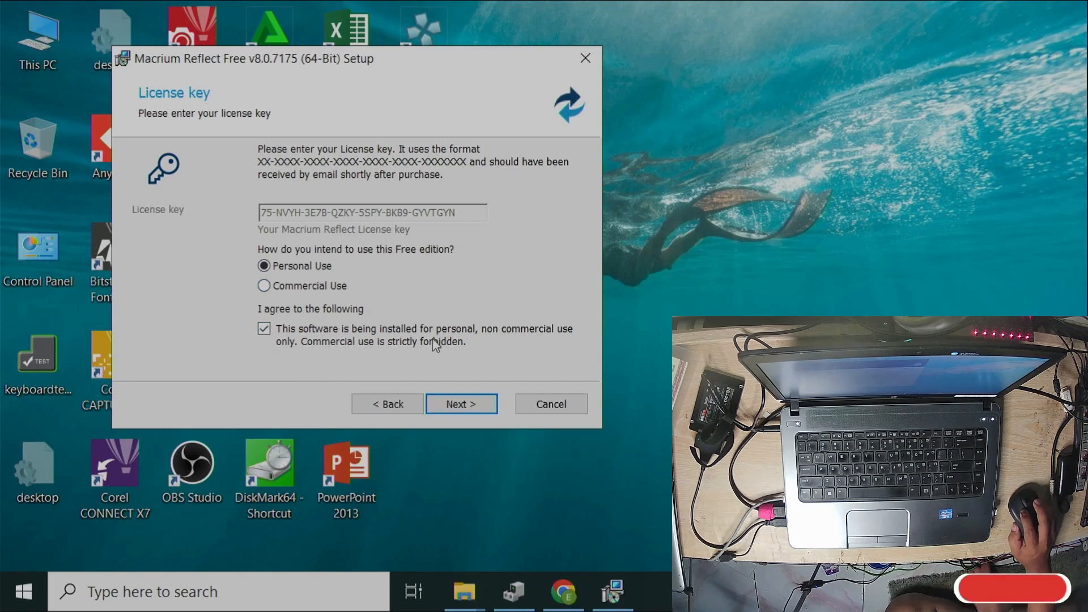
{"action": "left_click", "coordinate": [468, 410]}
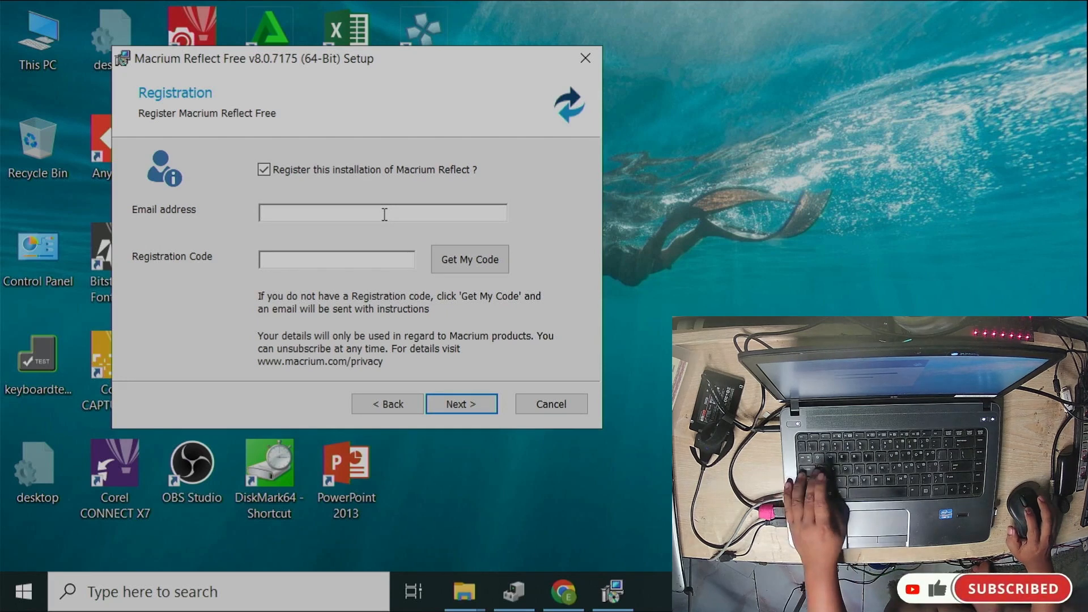
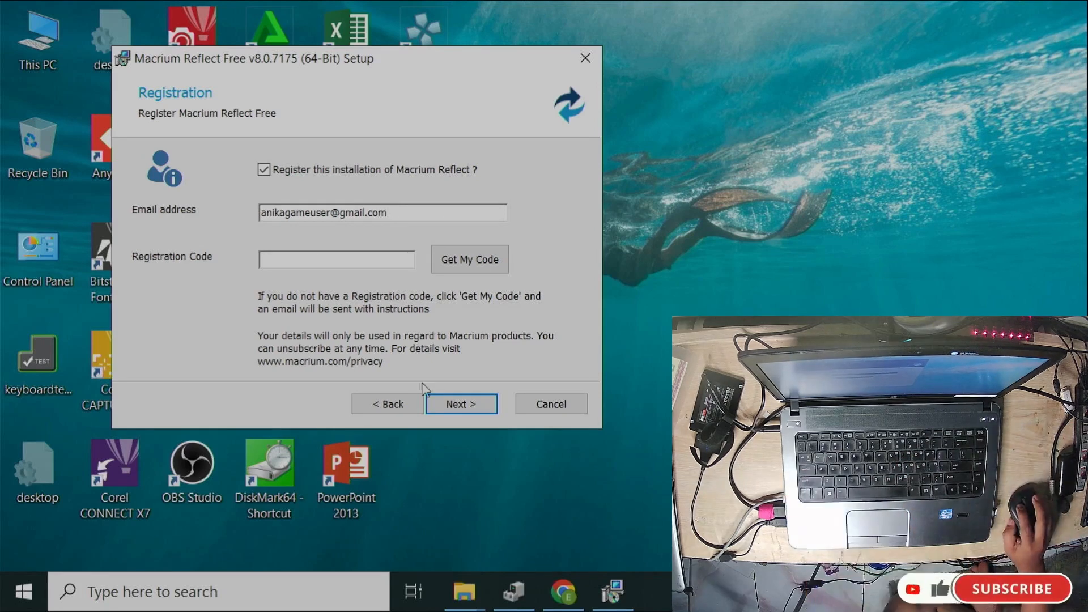
Enter the registration e-mail address, then find the code in the Macrium registration email in Gmail
{"action": "left_click", "coordinate": [565, 589]}
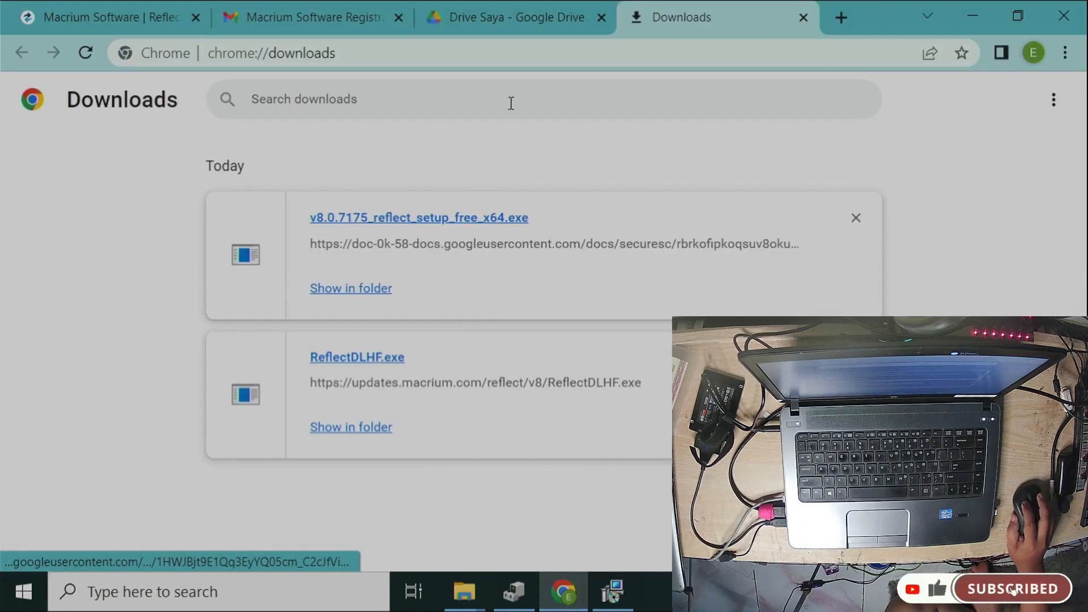
{"action": "left_click", "coordinate": [337, 30]}
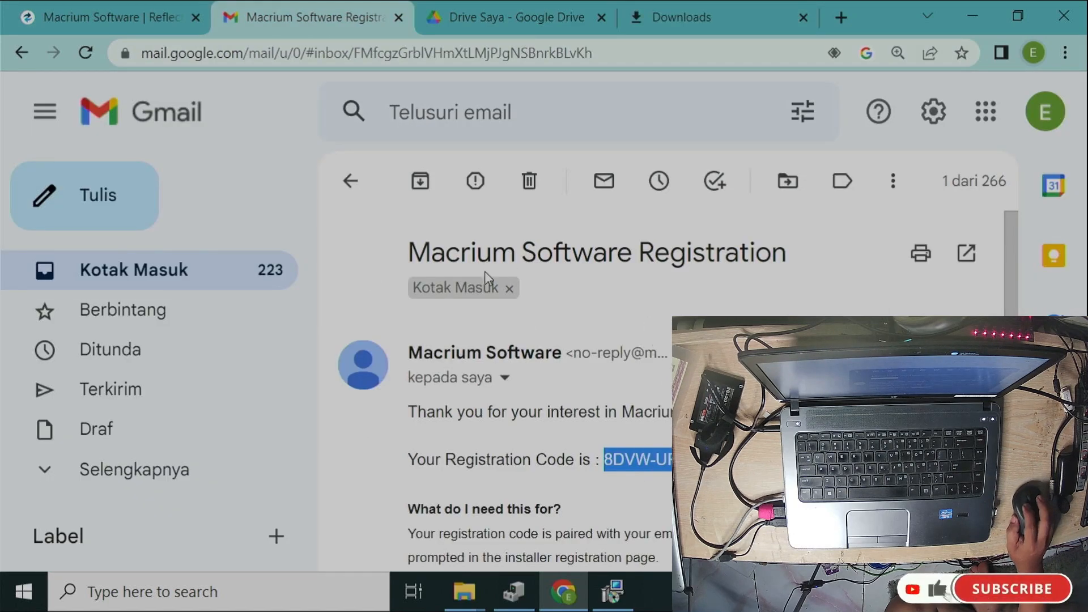
{"action": "left_click", "coordinate": [973, 16]}
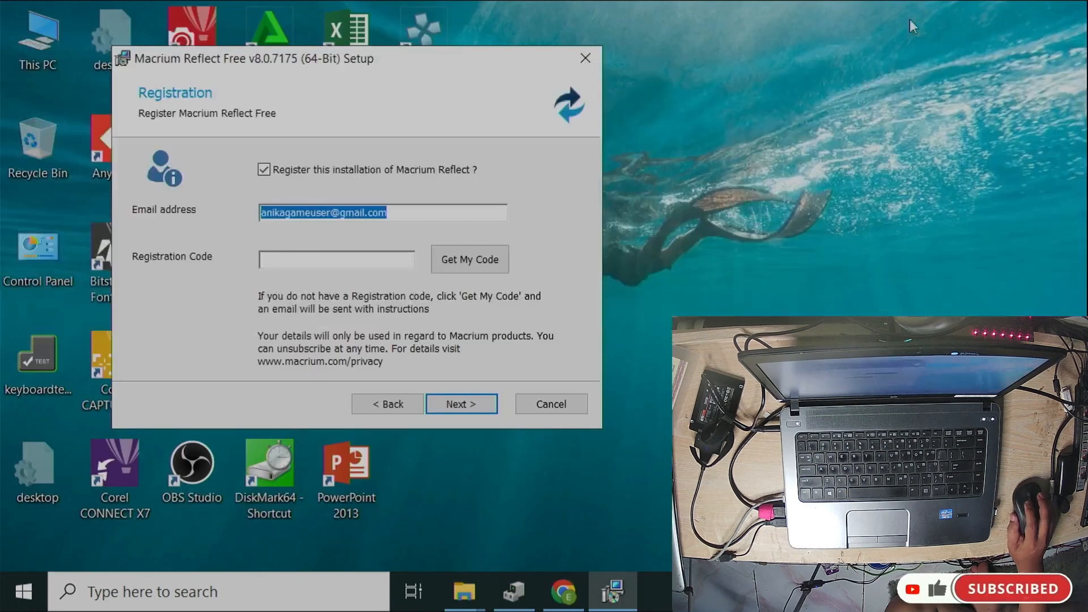
Paste the registration code and accept the default Custom Setup options
{"action": "left_click", "coordinate": [290, 263]}
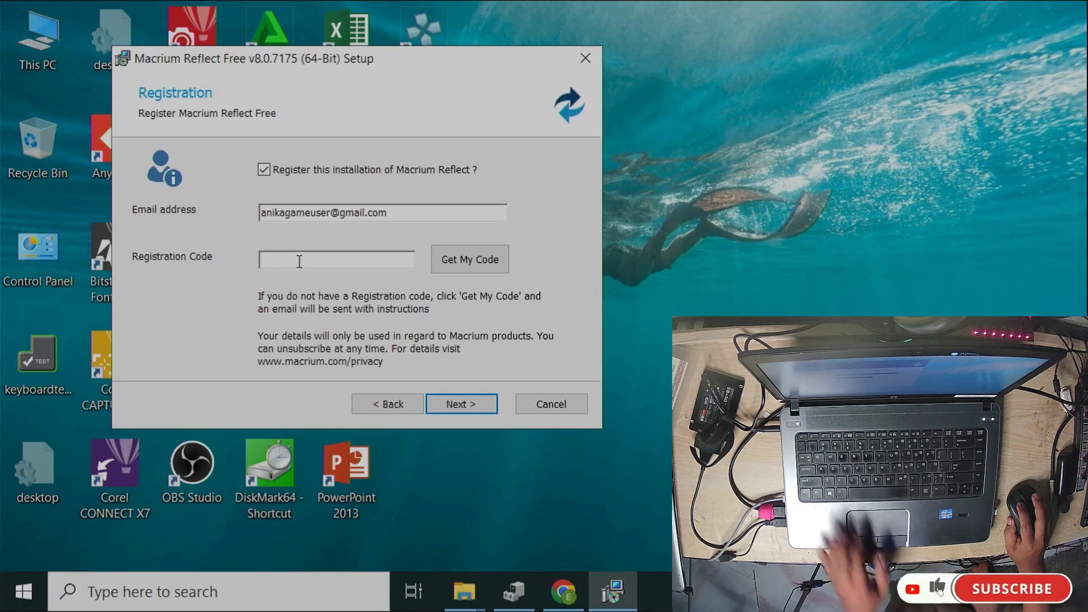
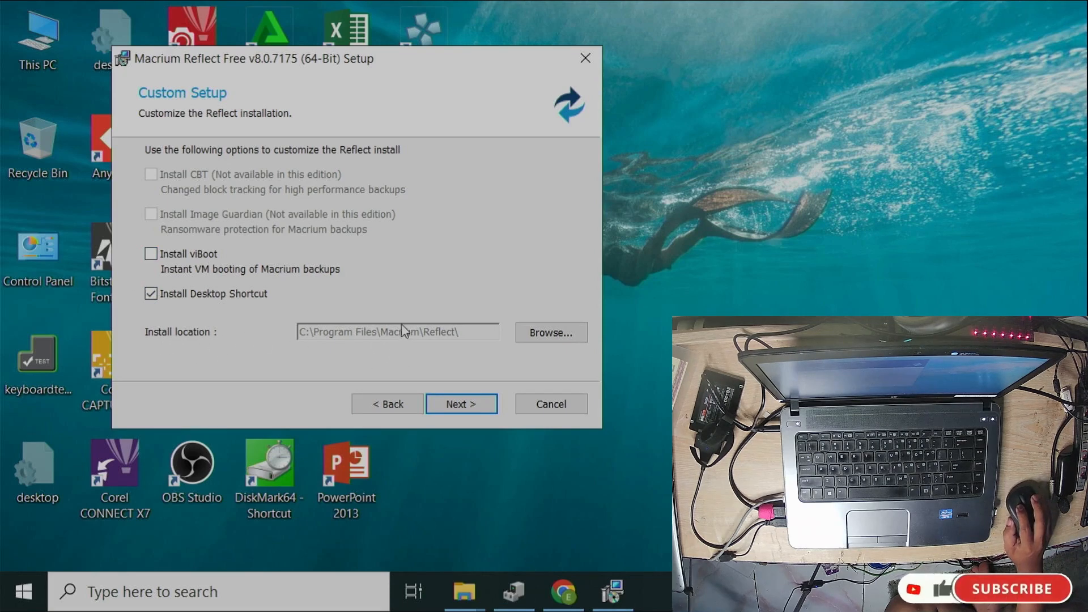
{"action": "left_click", "coordinate": [462, 402]}
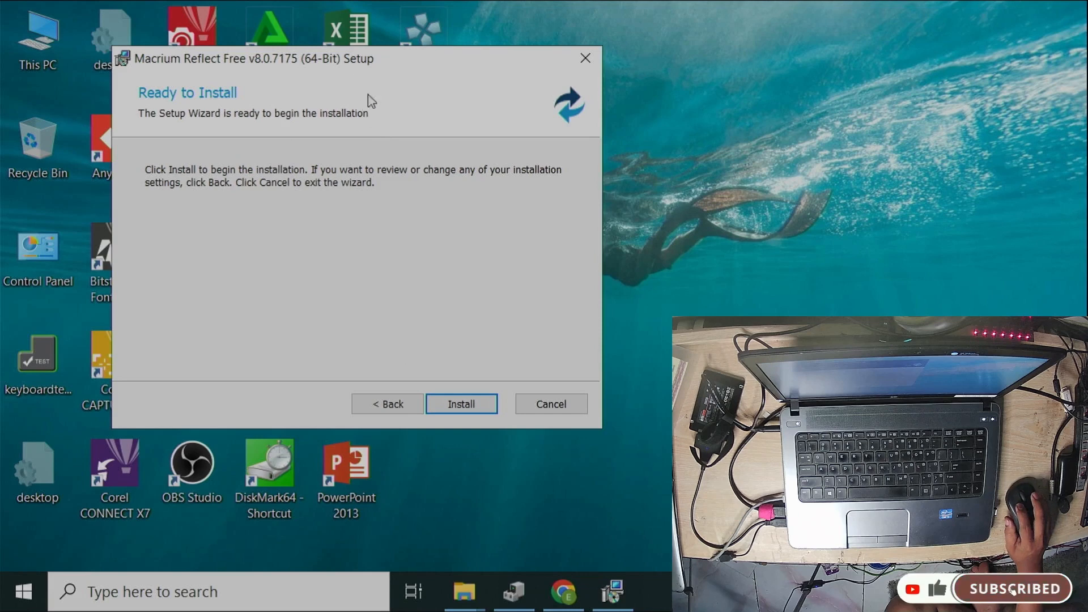
Install Macrium Reflect Free v8.0.7175 and finish setup with Launch now checked
{"action": "left_click", "coordinate": [460, 405]}
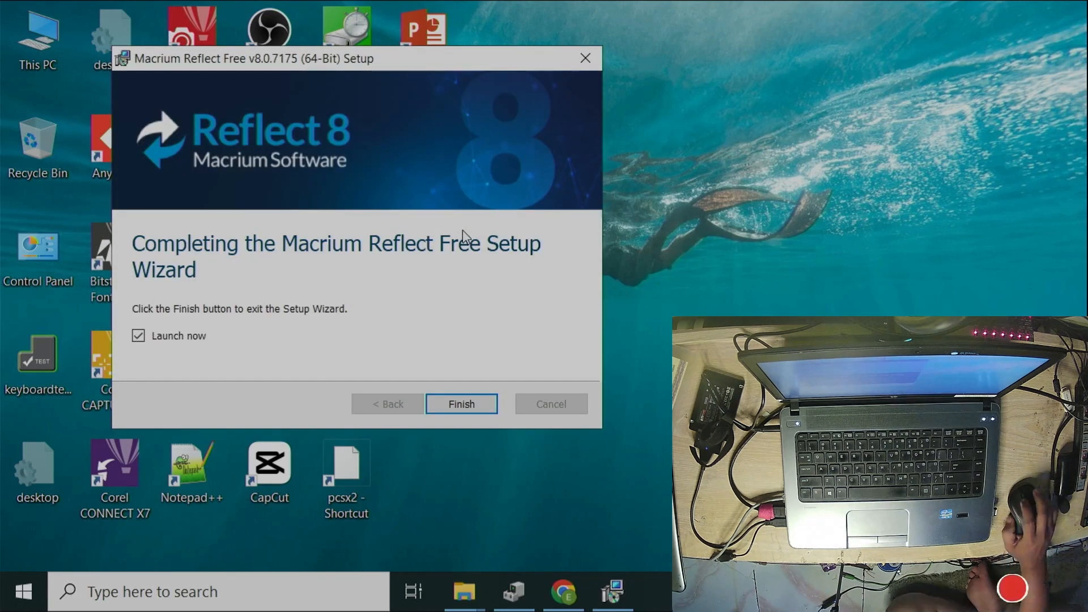
{"action": "left_click", "coordinate": [138, 339]}
{"action": "left_click_drag", "start_coordinate": [374, 70], "coordinate": [446, 84]}
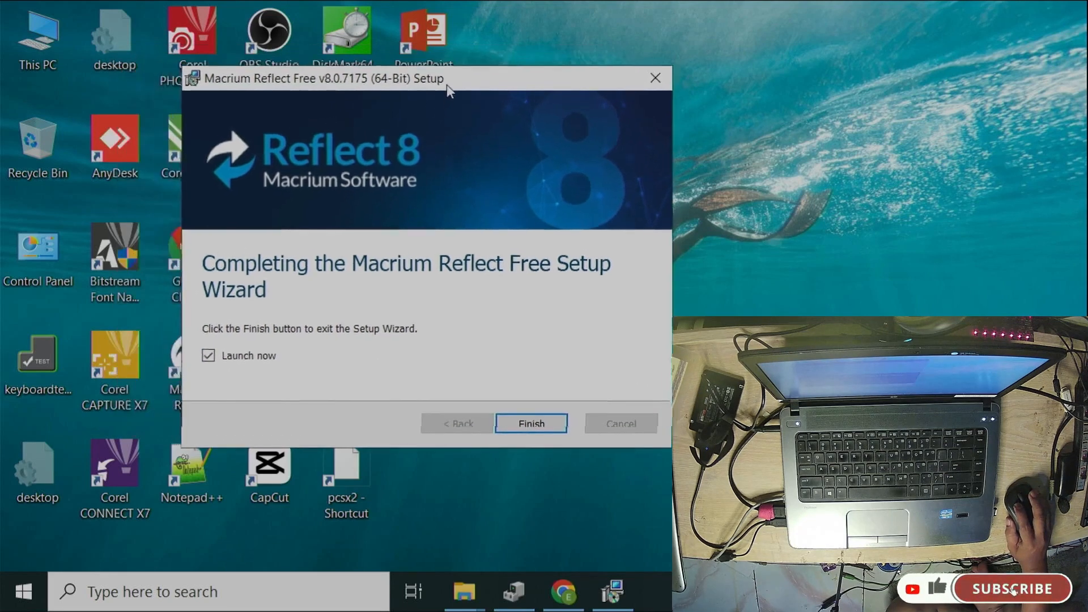
{"action": "left_click", "coordinate": [529, 423]}
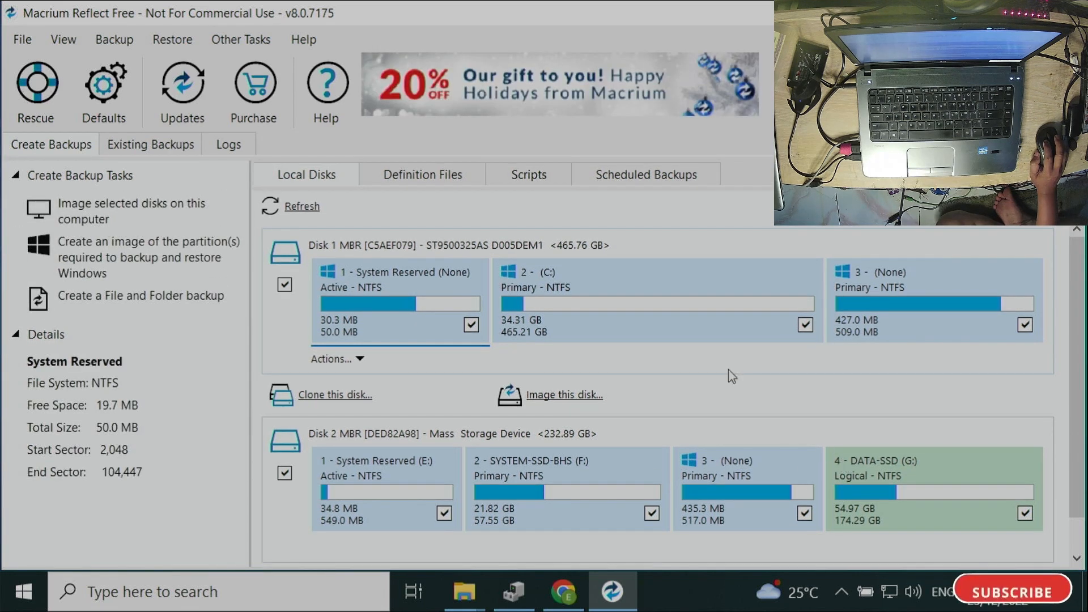
Inspect the details of the DATA-SSD, System Reserved, C: and third partitions on both disks
{"action": "left_click", "coordinate": [921, 502]}
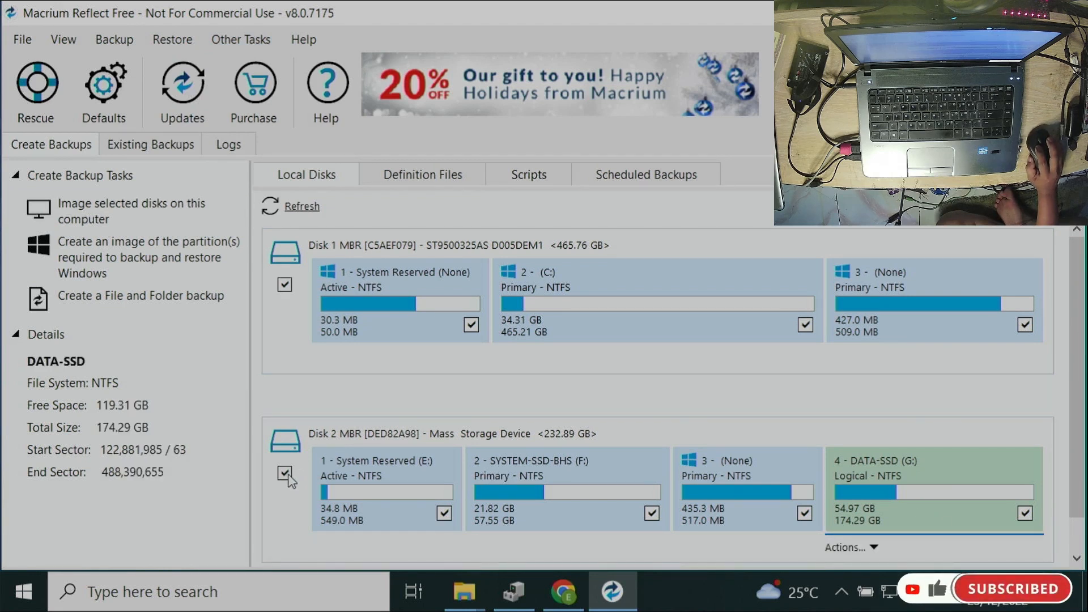
{"action": "left_click", "coordinate": [354, 323]}
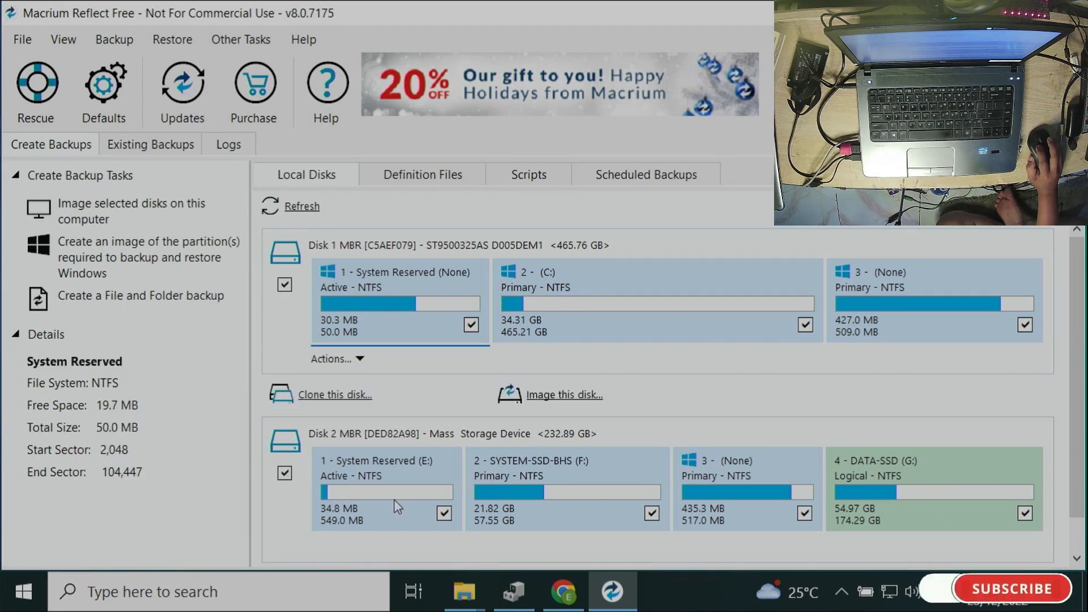
{"action": "left_click", "coordinate": [393, 499]}
{"action": "left_click", "coordinate": [356, 331]}
{"action": "left_click", "coordinate": [559, 311]}
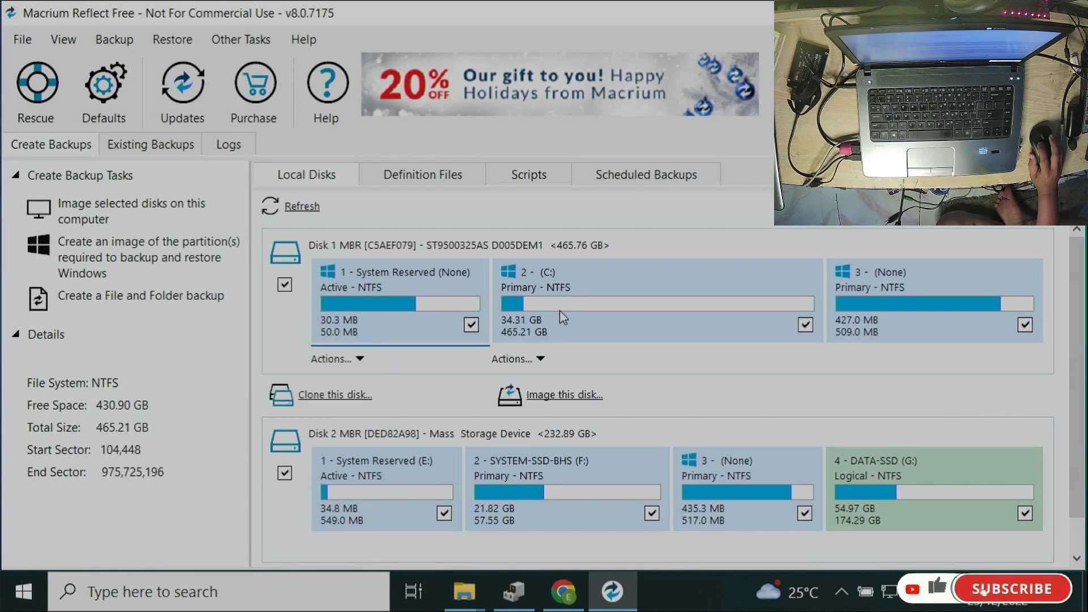
{"action": "left_click", "coordinate": [399, 296]}
{"action": "left_click", "coordinate": [607, 311]}
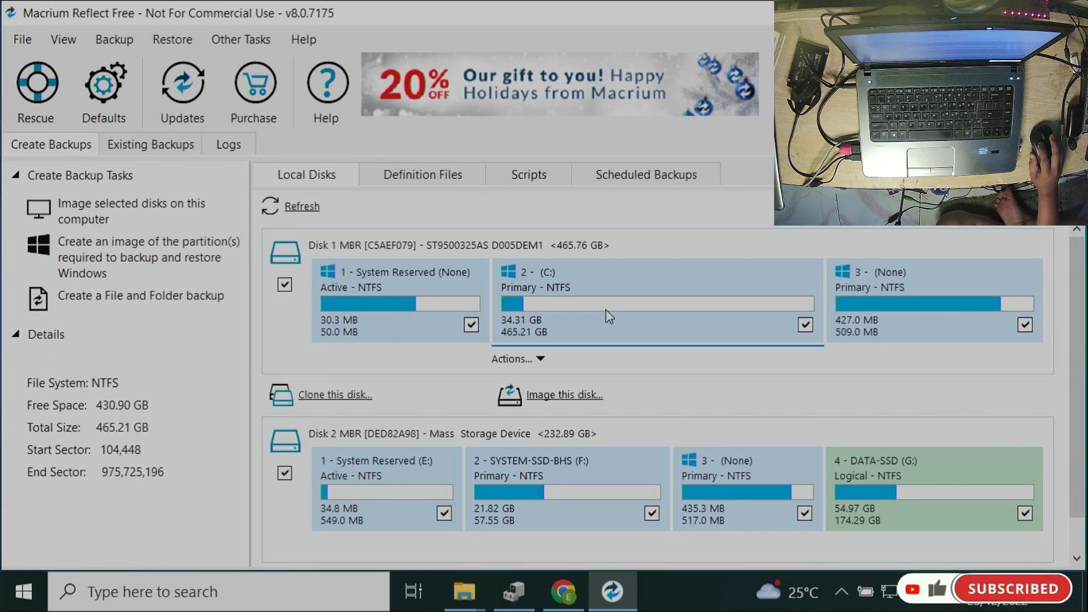
{"action": "left_click", "coordinate": [870, 314]}
{"action": "left_click", "coordinate": [376, 285]}
{"action": "left_click", "coordinate": [765, 311]}
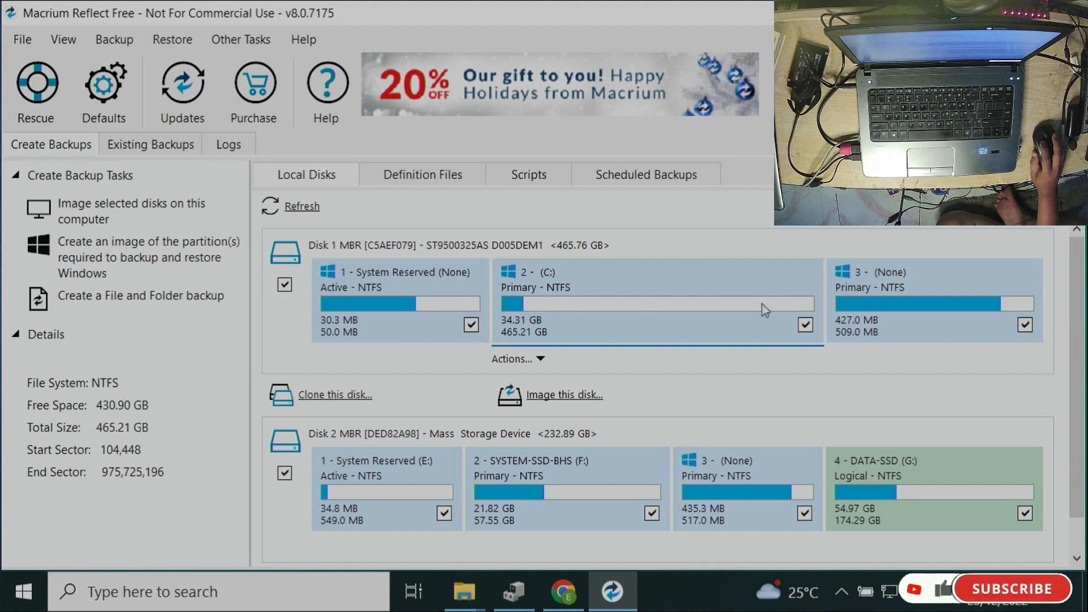
{"action": "left_click", "coordinate": [878, 312]}
{"action": "left_click", "coordinate": [326, 306]}
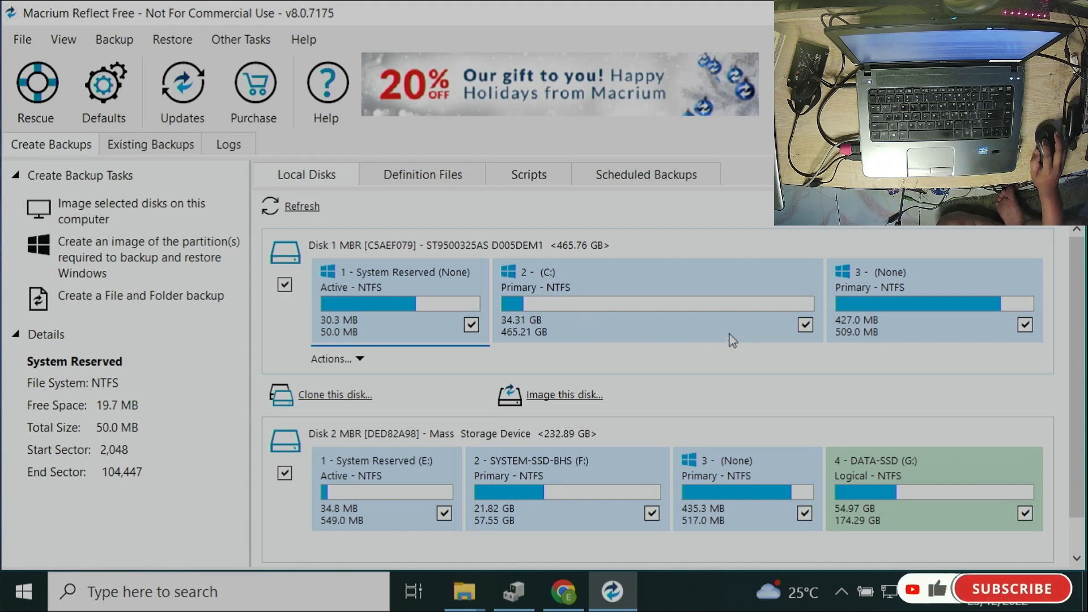
Untick Disk 1's third partition so only System Reserved and C: stay selected
{"action": "left_click", "coordinate": [805, 324]}
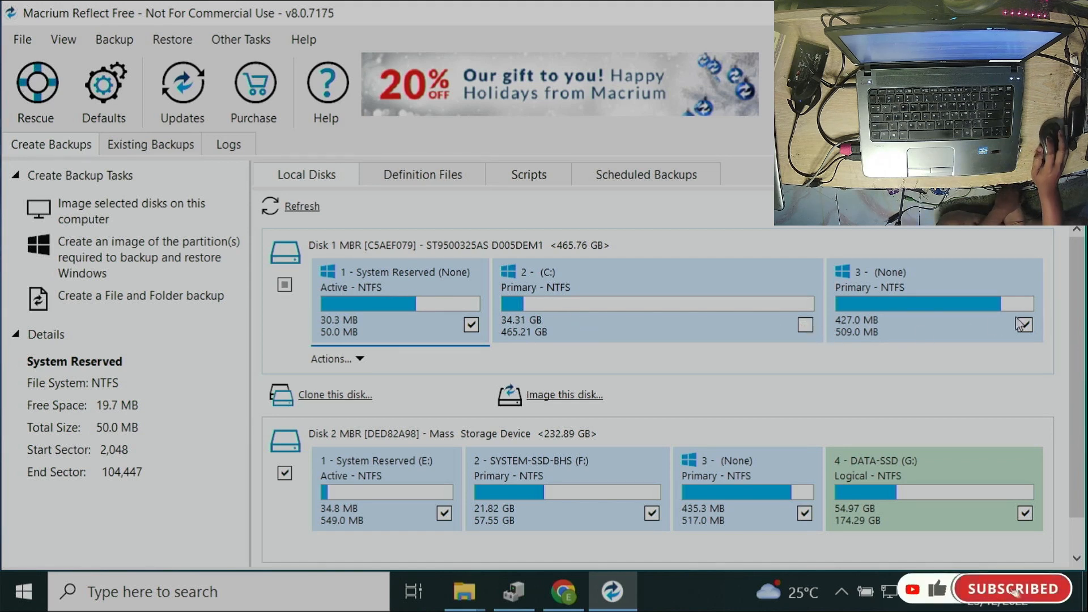
{"action": "left_click", "coordinate": [1026, 327]}
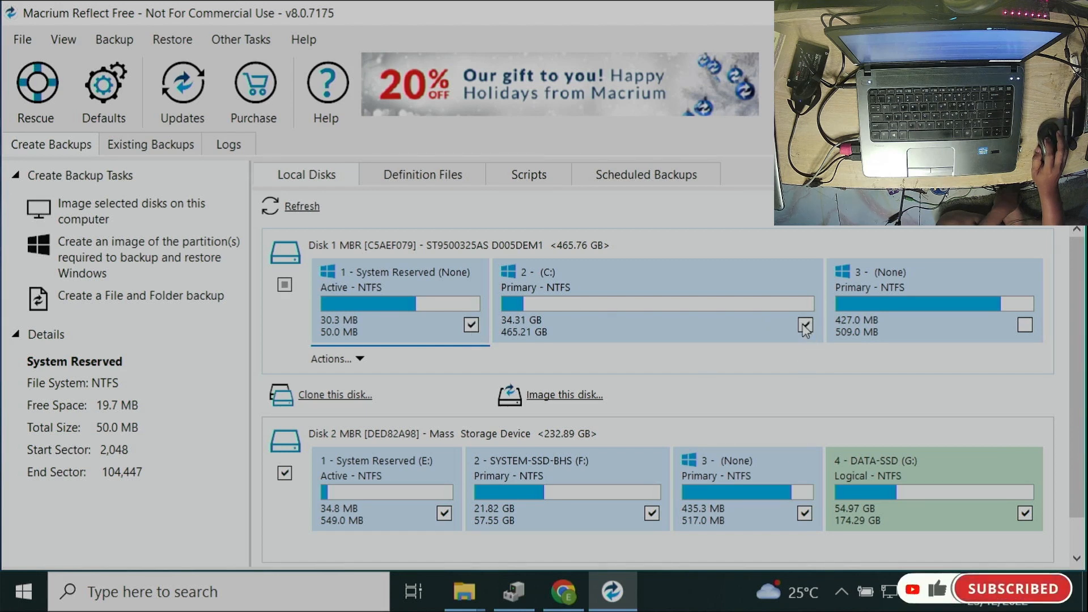
{"action": "left_click", "coordinate": [285, 474]}
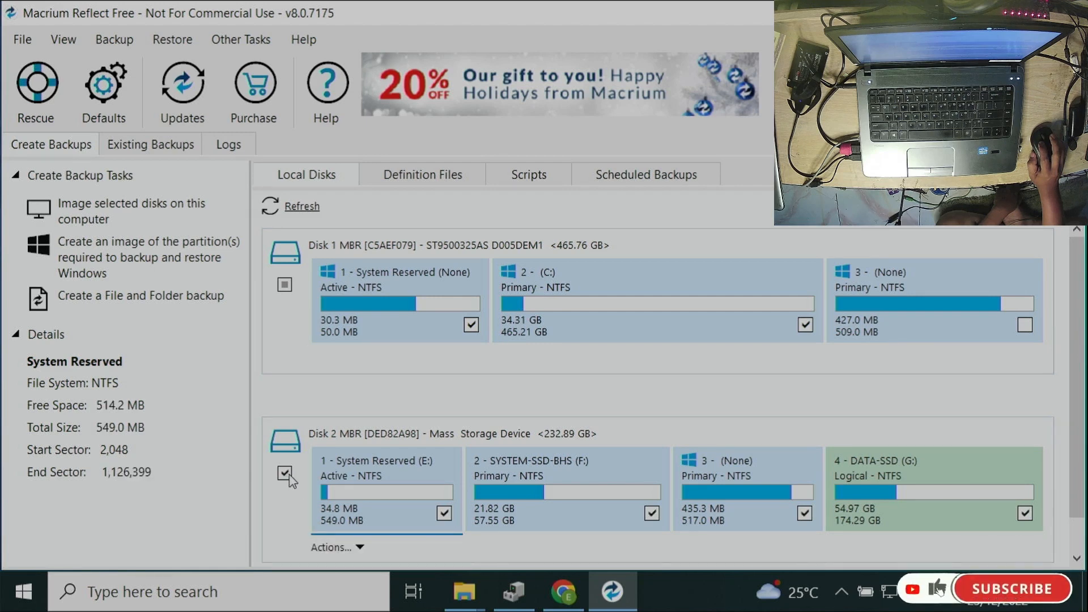
{"action": "left_click", "coordinate": [358, 548]}
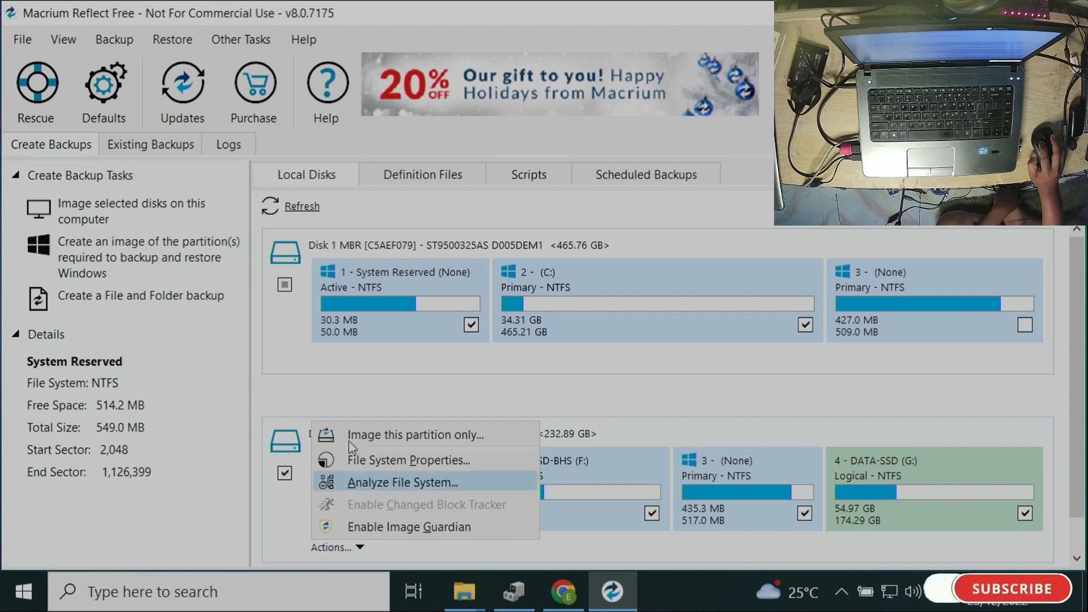
{"action": "left_click", "coordinate": [365, 326]}
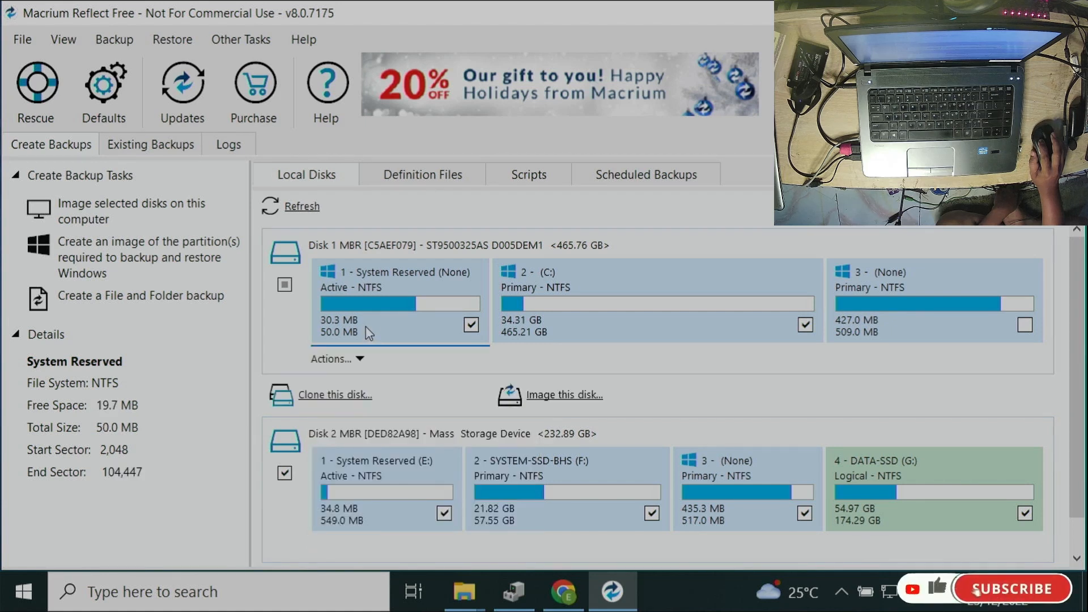
{"action": "left_click", "coordinate": [577, 336]}
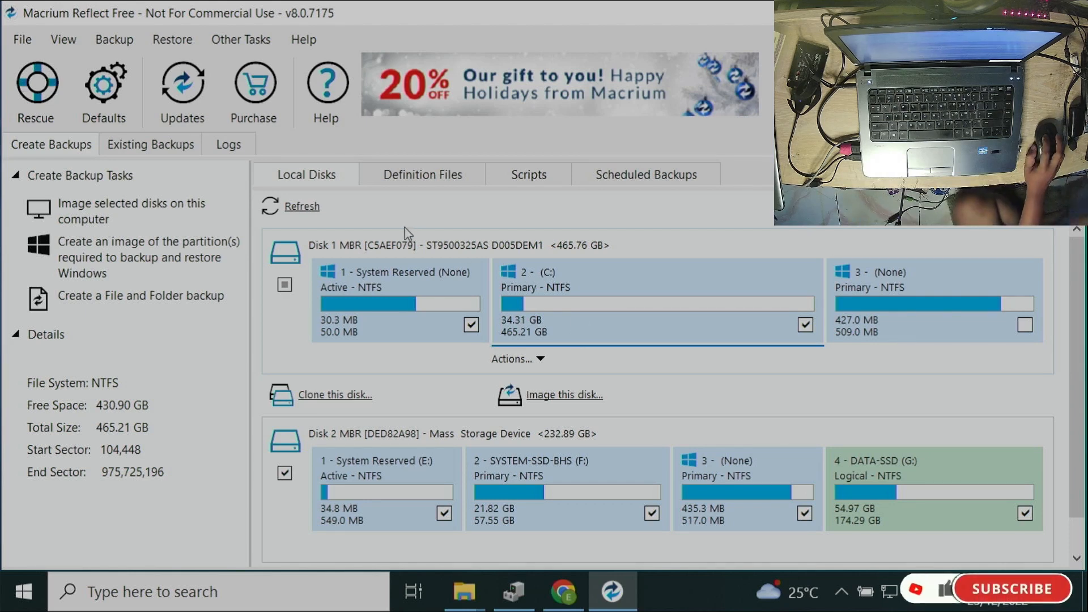
Browse the Definition Files, Scripts and Scheduled Backups pages, then return to Local Disks and select DATA-SSD
{"action": "left_click", "coordinate": [417, 178]}
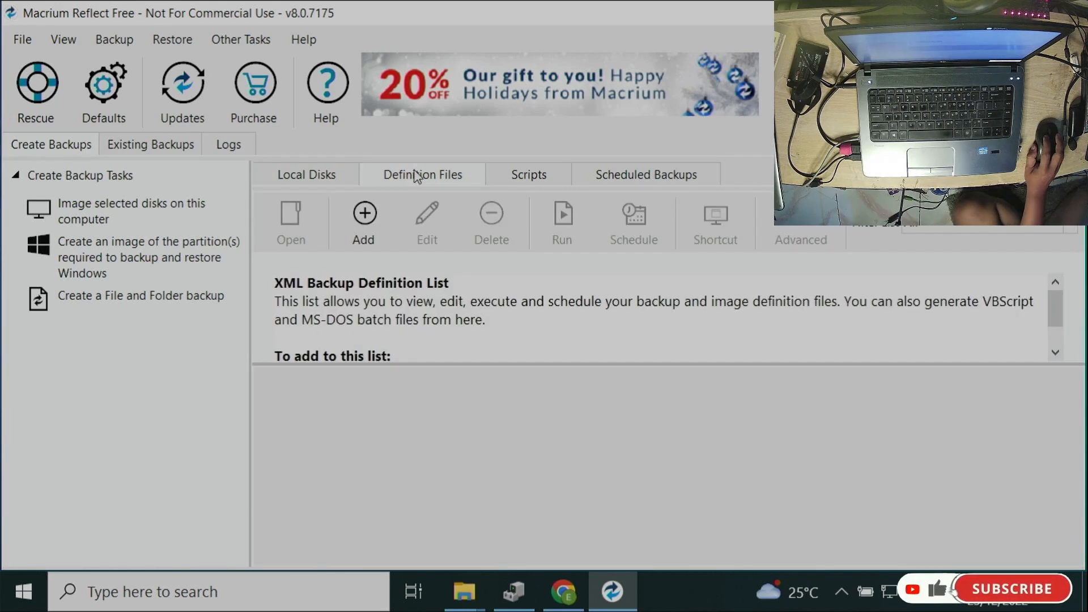
{"action": "left_click", "coordinate": [528, 181]}
{"action": "left_click", "coordinate": [644, 180]}
{"action": "left_click", "coordinate": [322, 175]}
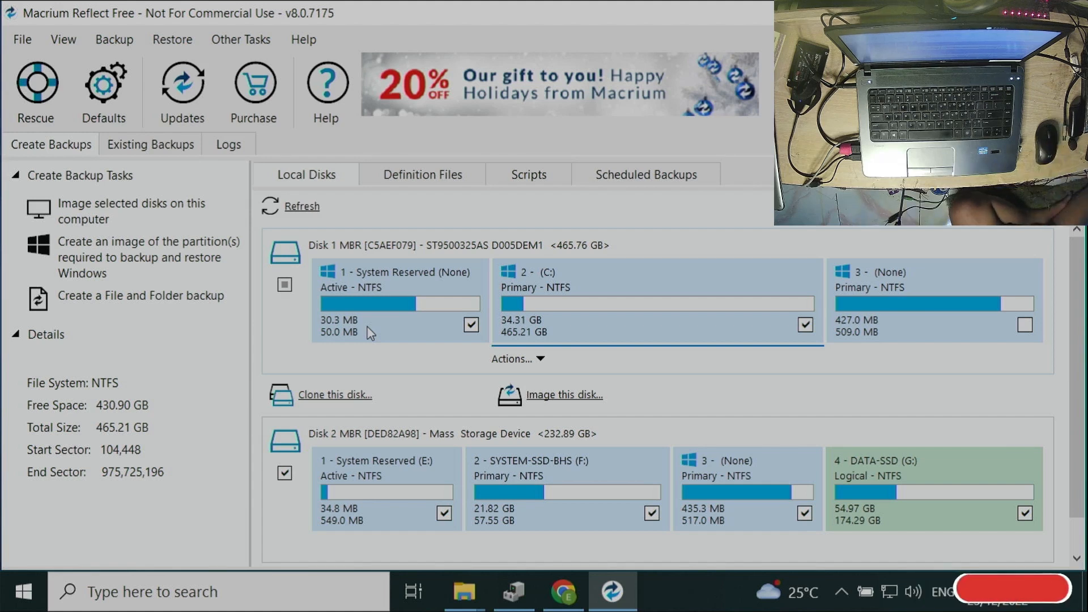
{"action": "left_click", "coordinate": [879, 501]}
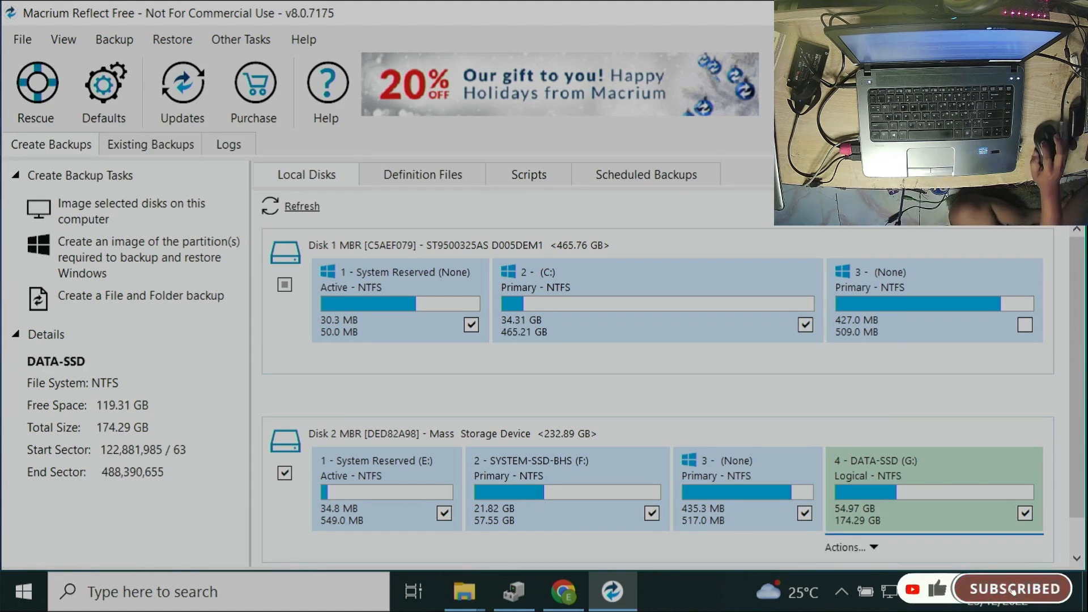
Close Macrium Reflect and open Control Panel
{"action": "left_click", "coordinate": [1069, 12]}
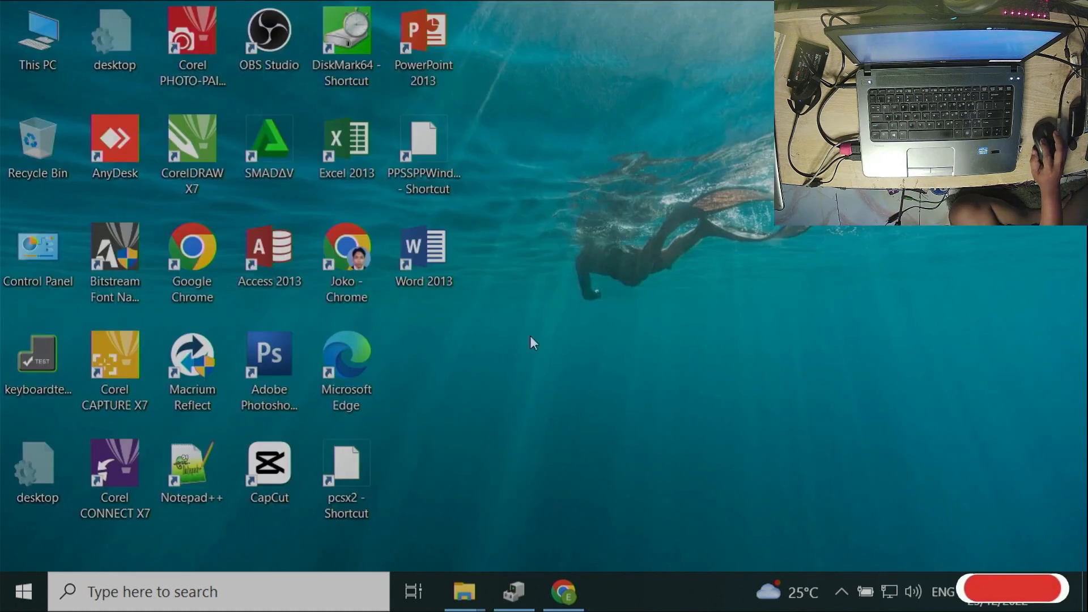
{"action": "left_click", "coordinate": [142, 589]}
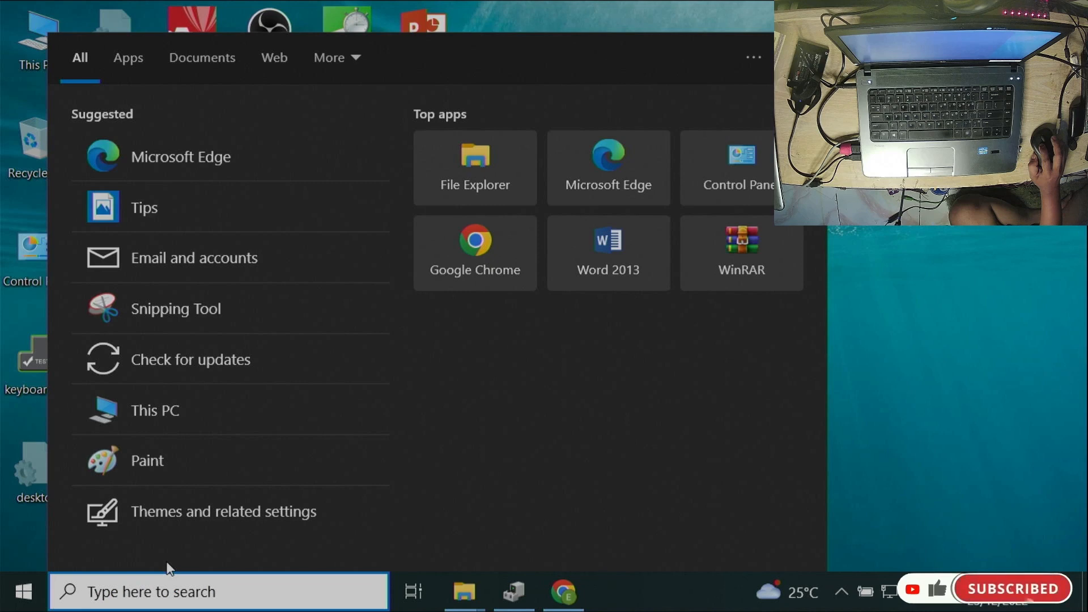
{"action": "left_click", "coordinate": [27, 250]}
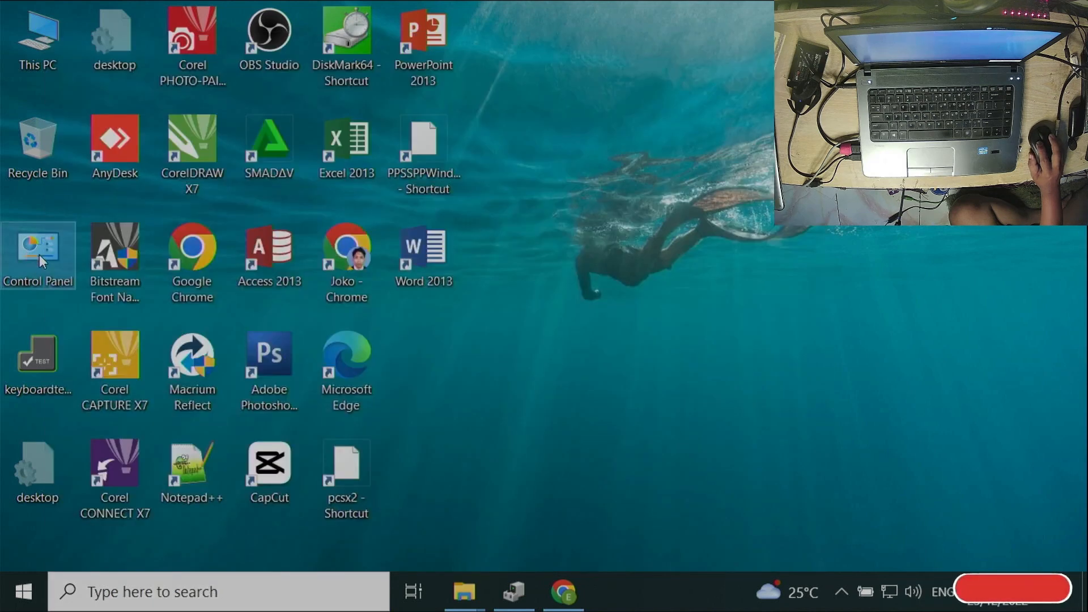
{"action": "double_click", "coordinate": [40, 256]}
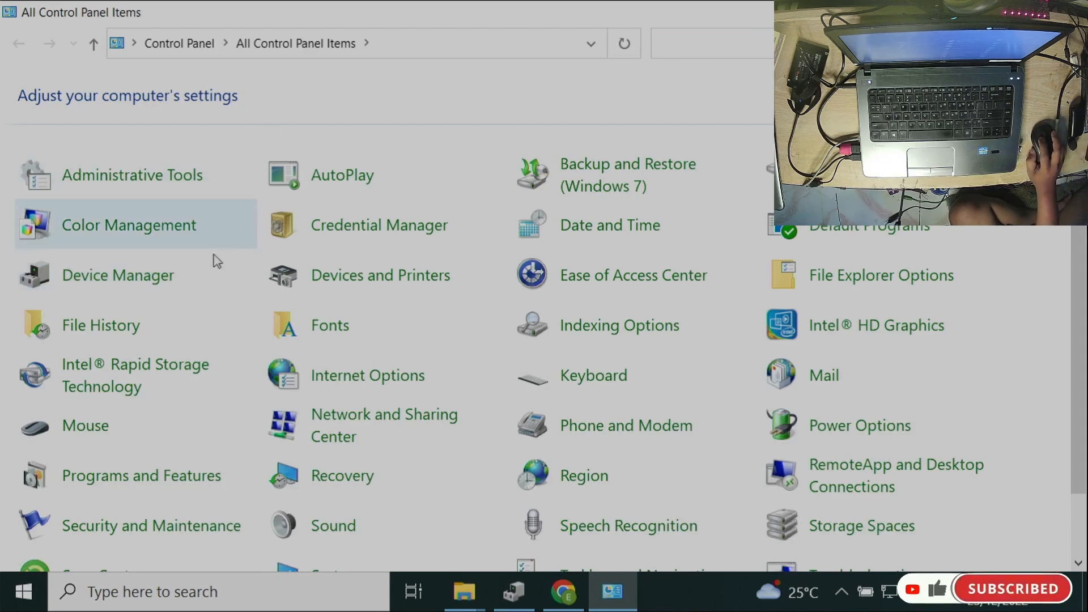
{"action": "scroll", "coordinate": [685, 447], "scroll_direction": "down", "scroll_amount": 3}
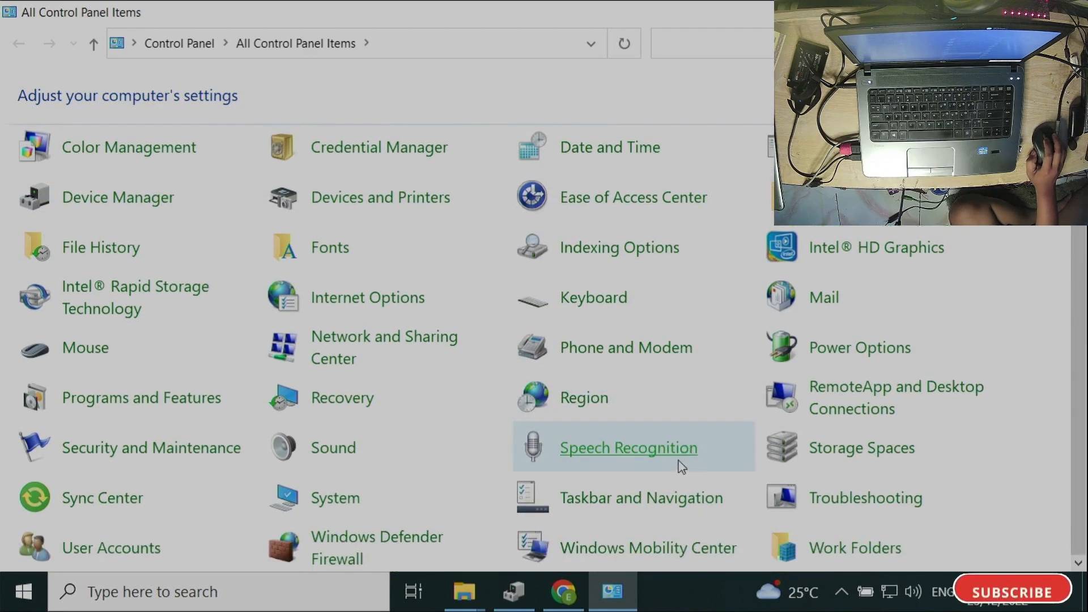
{"action": "scroll", "coordinate": [688, 474], "scroll_direction": "up", "scroll_amount": 3}
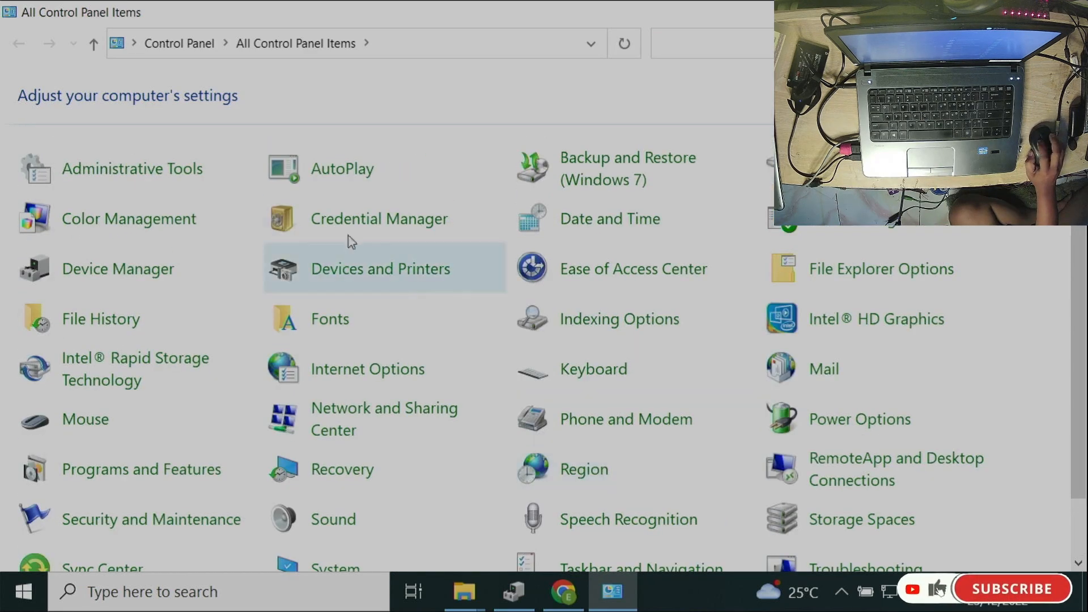
Launch Computer Management from Administrative Tools and open Storage > Disk Management
{"action": "left_click", "coordinate": [185, 188]}
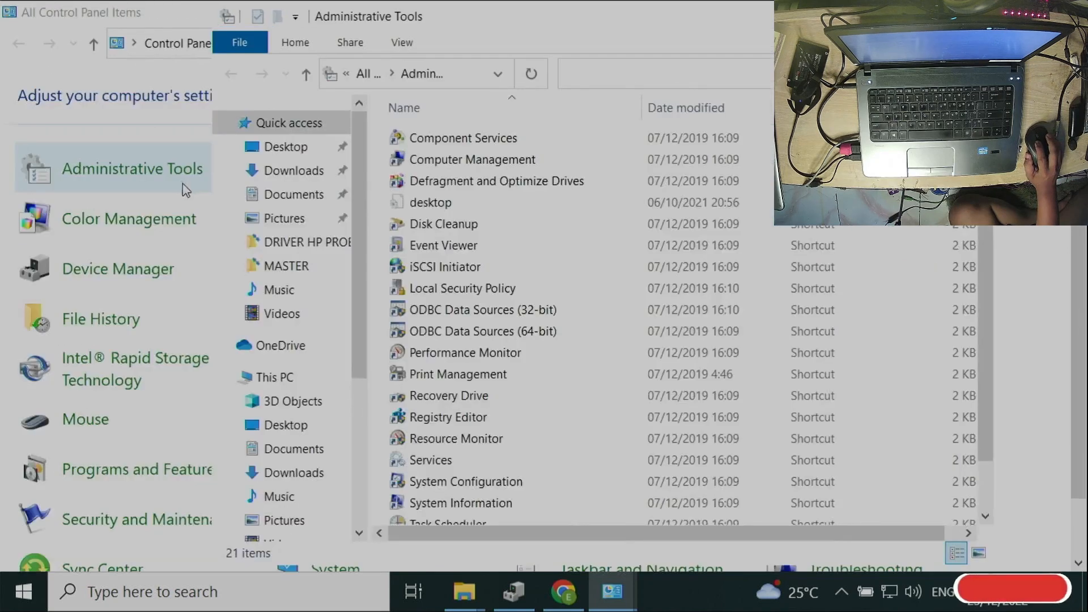
{"action": "double_click", "coordinate": [539, 28]}
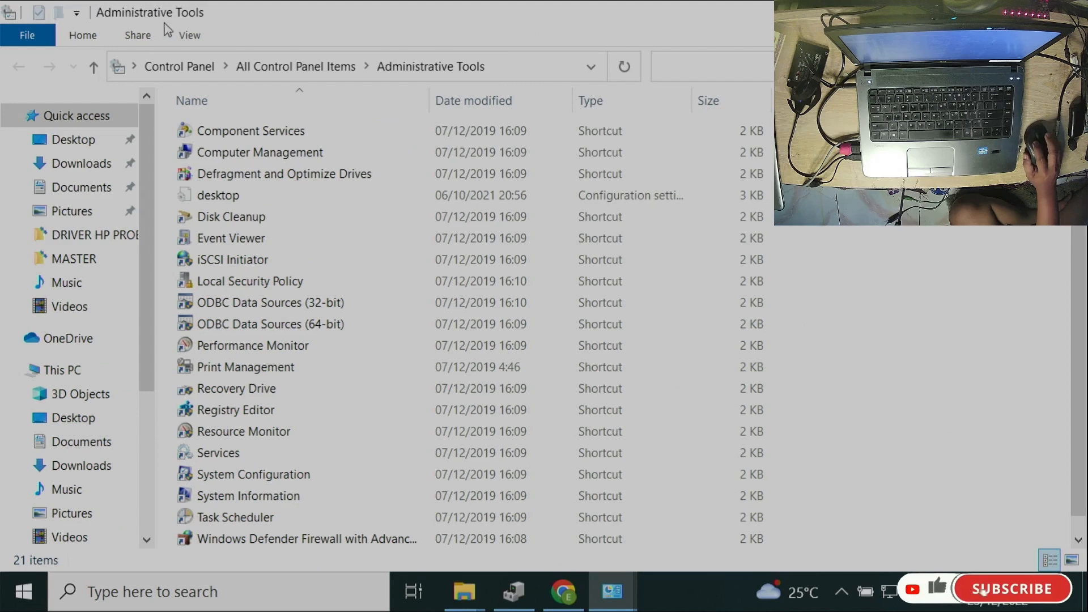
{"action": "left_click", "coordinate": [256, 156]}
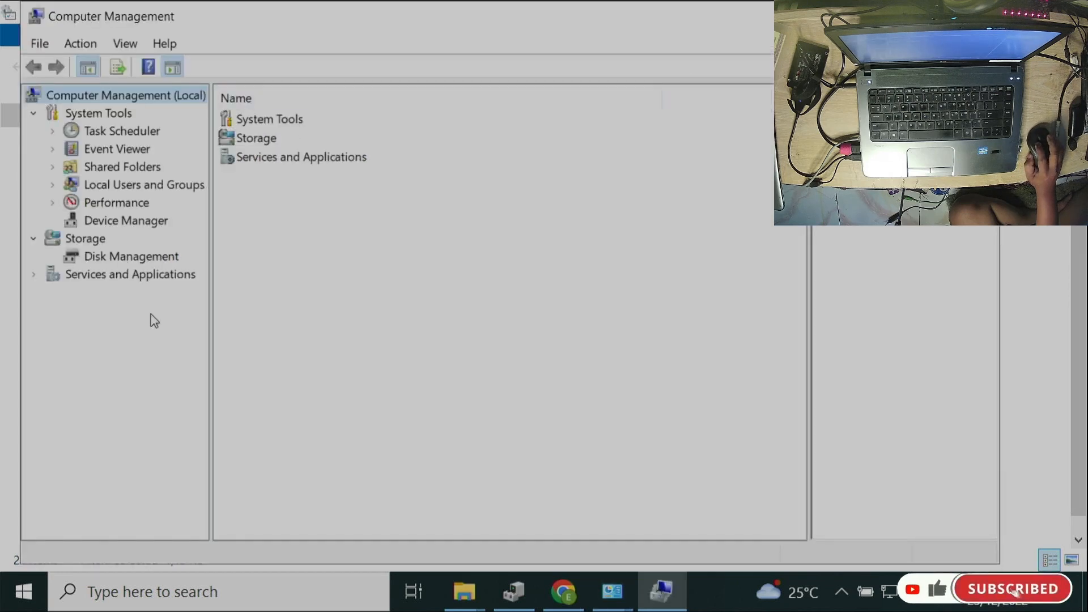
{"action": "left_click", "coordinate": [130, 260]}
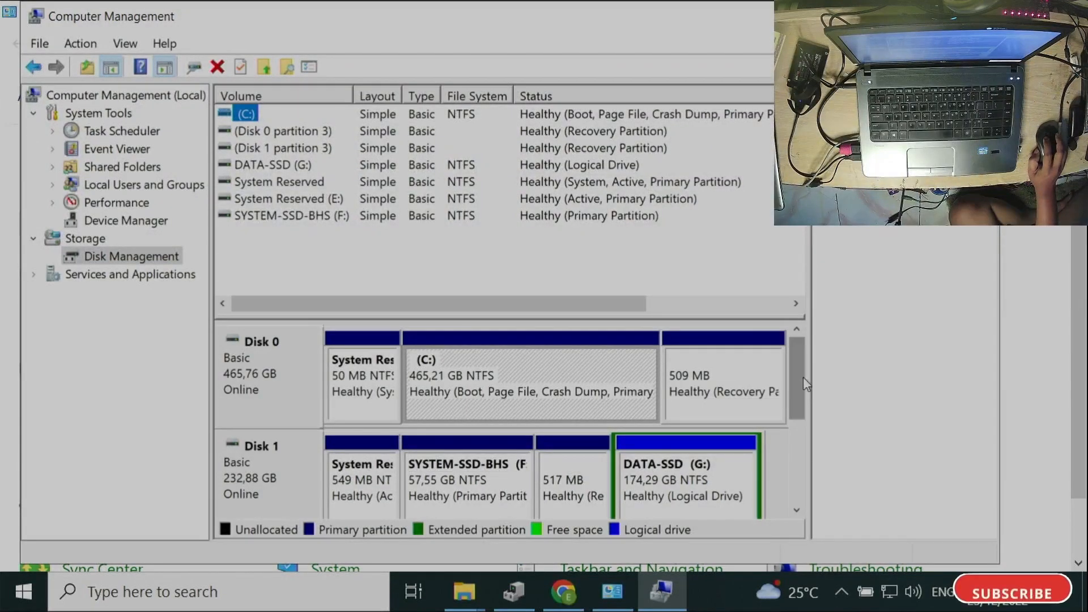
Delete Disk 1's System Reserved volume, confirming the active-partition warning
{"action": "left_click_drag", "start_coordinate": [798, 375], "coordinate": [800, 419]}
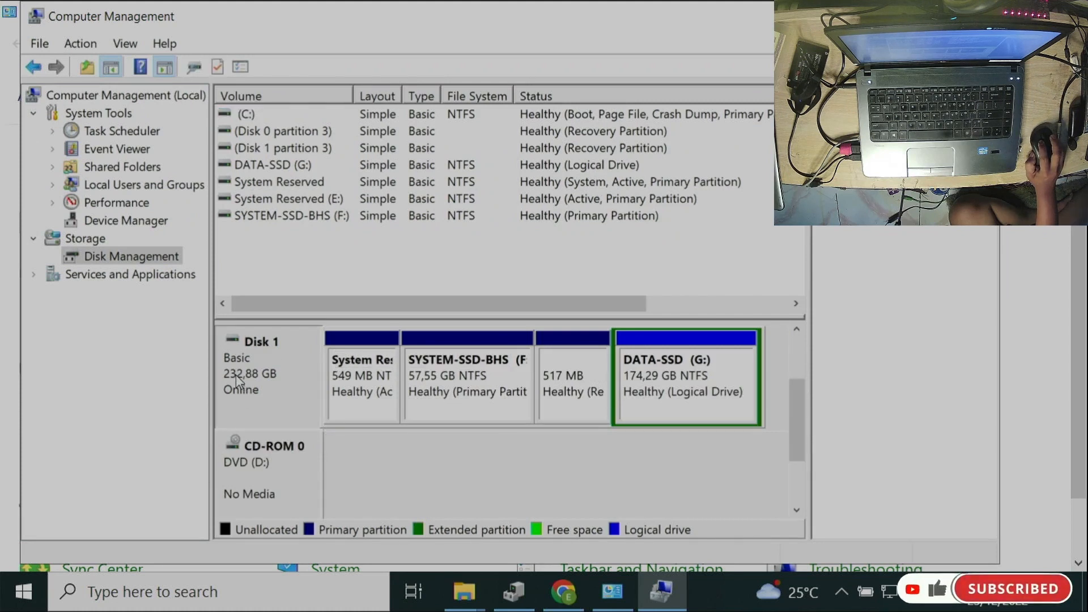
{"action": "right_click", "coordinate": [348, 381]}
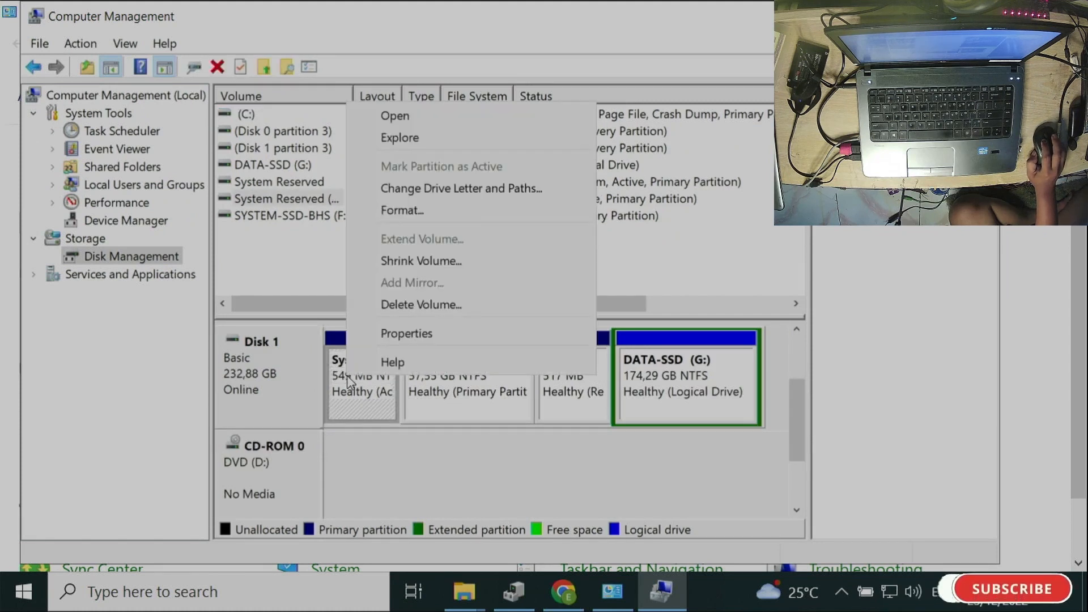
{"action": "left_click", "coordinate": [352, 390]}
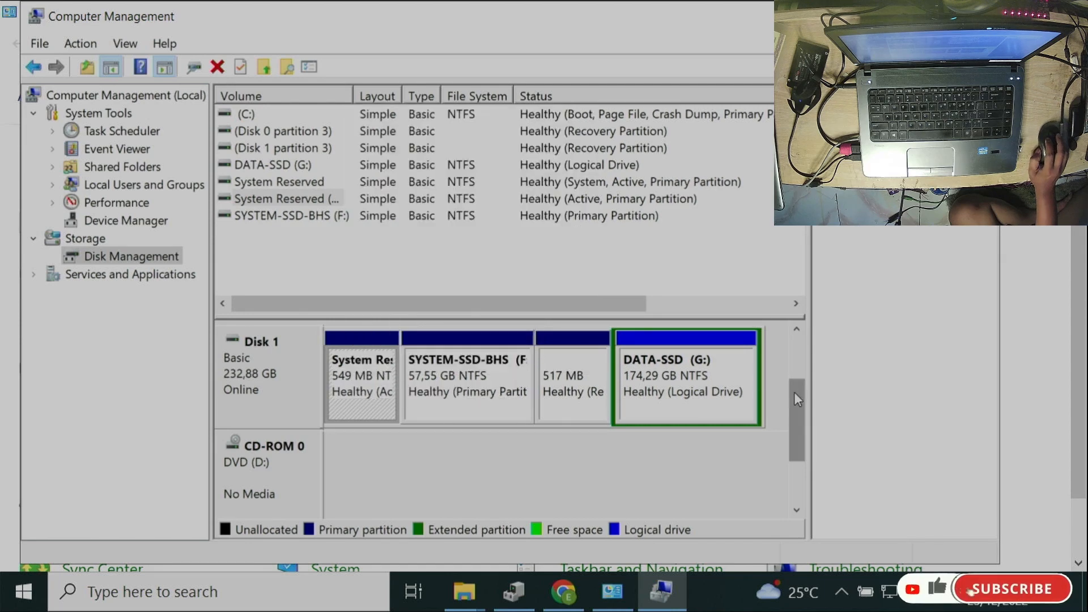
{"action": "mouse_move", "coordinate": [794, 392]}
{"action": "left_mouse_down"}
{"action": "mouse_move", "coordinate": [794, 327]}
{"action": "mouse_move", "coordinate": [791, 372]}
{"action": "left_mouse_up"}
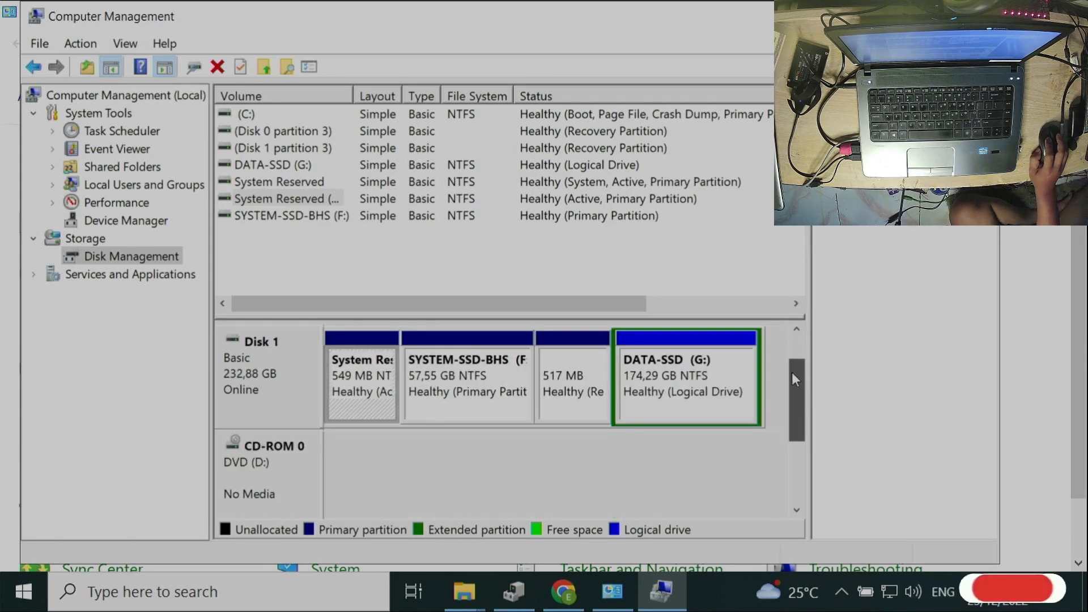
{"action": "right_click", "coordinate": [363, 391]}
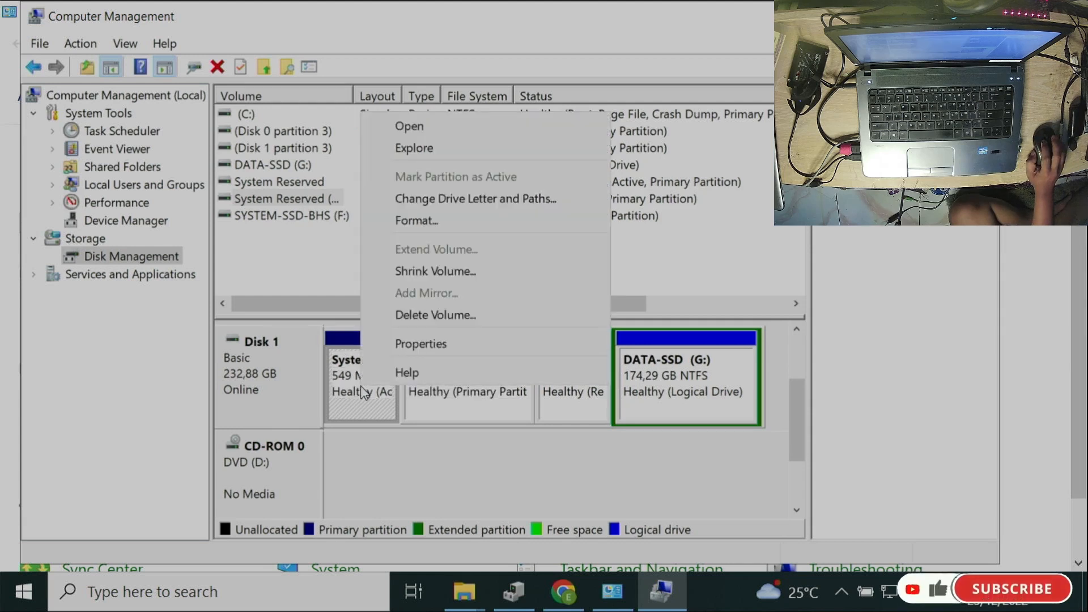
{"action": "left_click", "coordinate": [413, 310]}
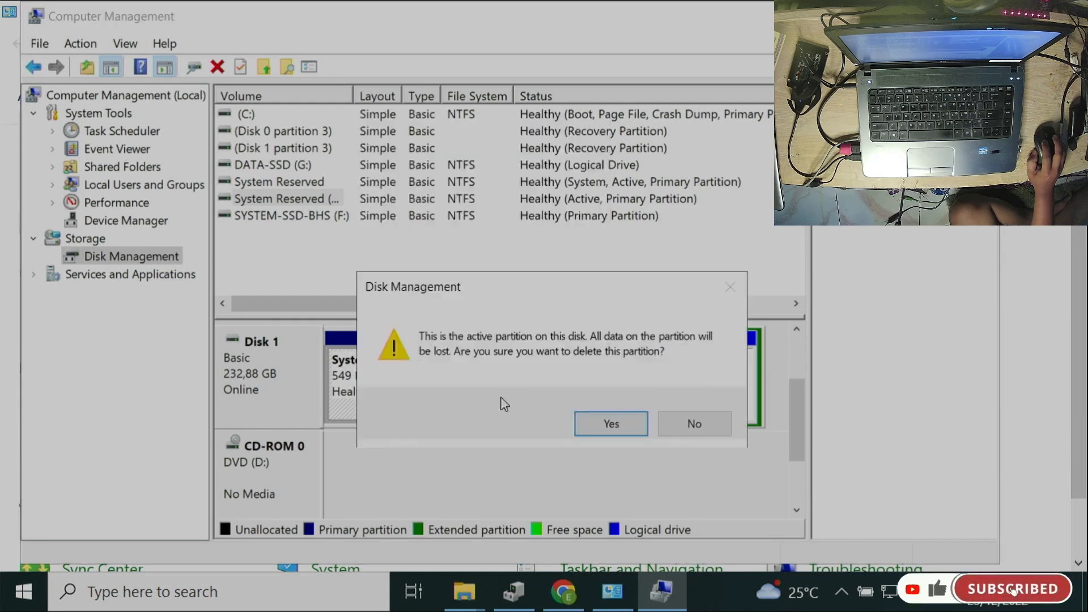
{"action": "left_click", "coordinate": [613, 419]}
Delete the SYSTEM-SSD-BHS (F:) volume, forcing deletion while it is in use
{"action": "right_click", "coordinate": [463, 395]}
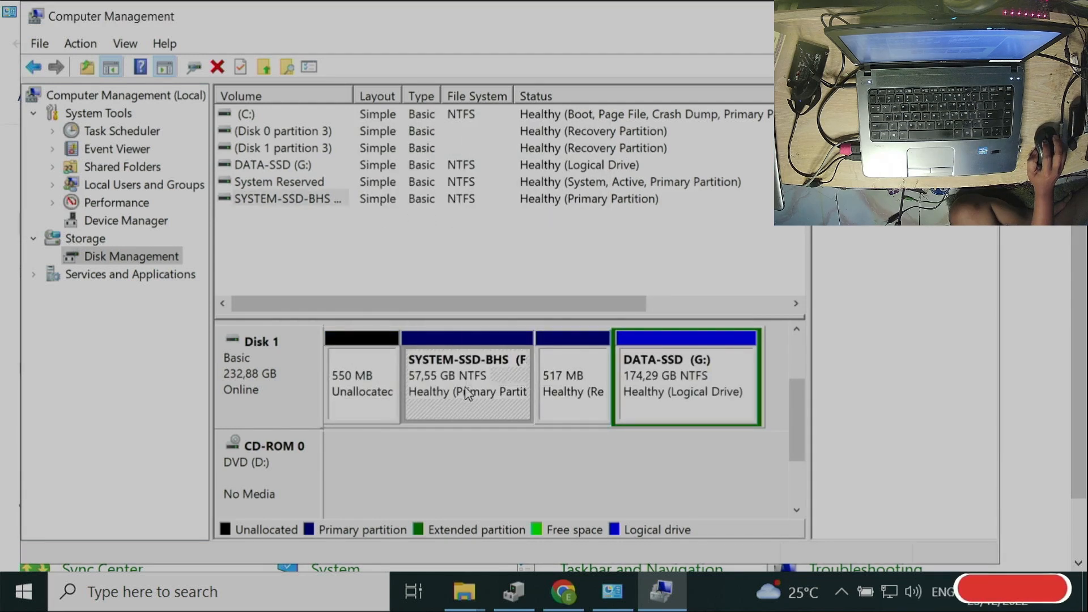
{"action": "left_click", "coordinate": [494, 313]}
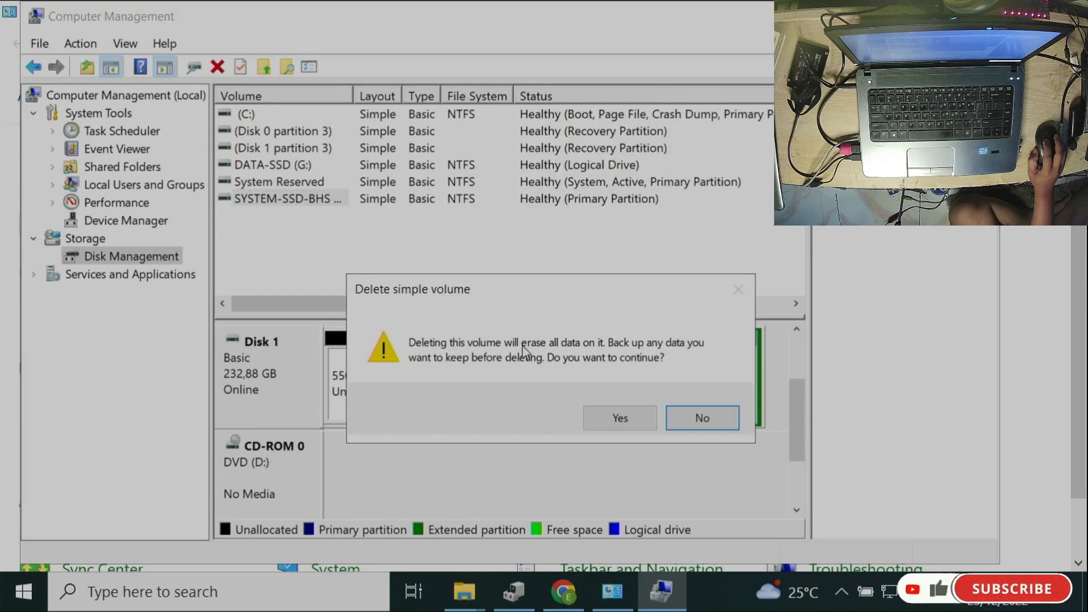
{"action": "left_click", "coordinate": [620, 416]}
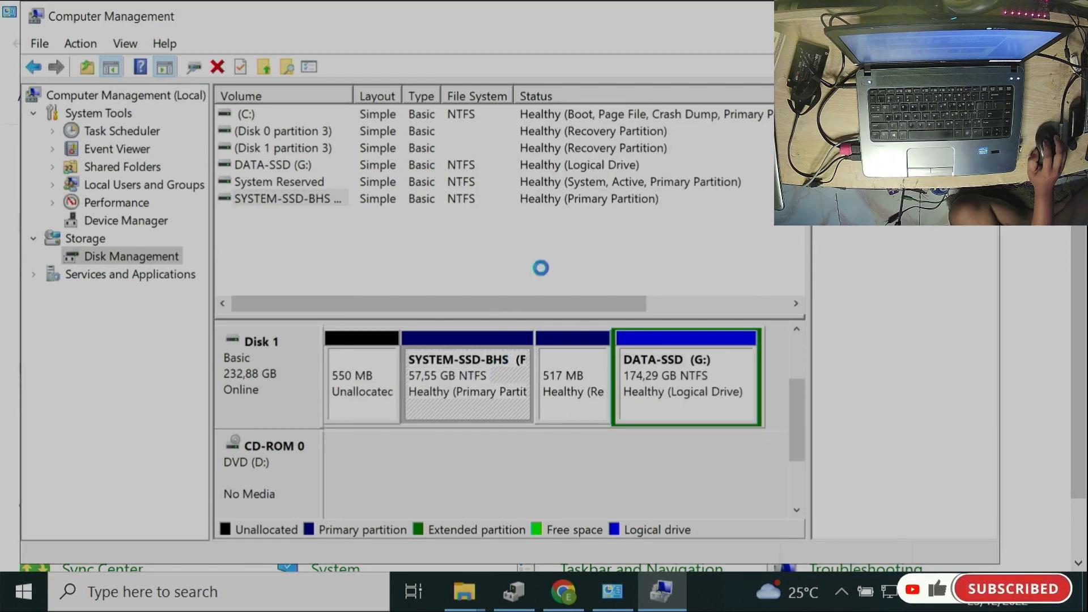
{"action": "left_click", "coordinate": [941, 16]}
{"action": "left_click", "coordinate": [636, 371]}
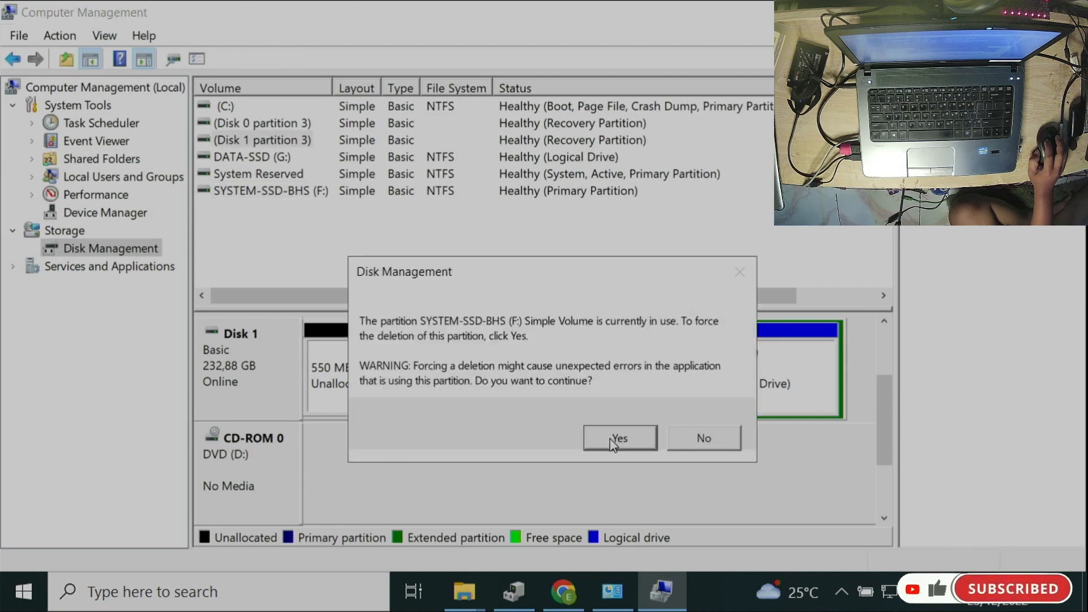
{"action": "left_click", "coordinate": [614, 440]}
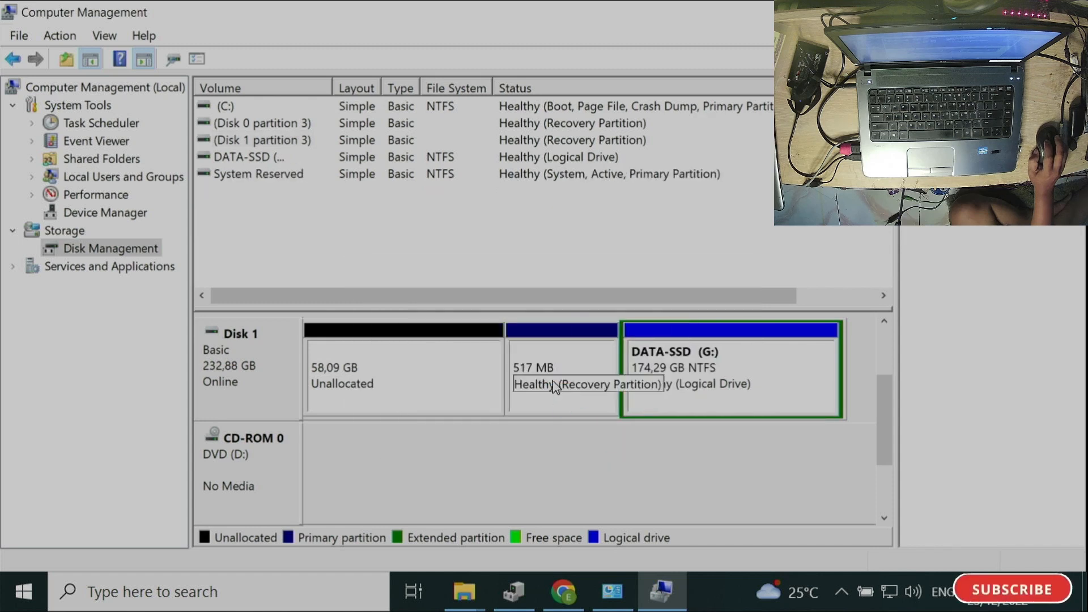
Delete the DATA-SSD (G:) volume, forcing deletion of the in-use volume
{"action": "right_click", "coordinate": [554, 387]}
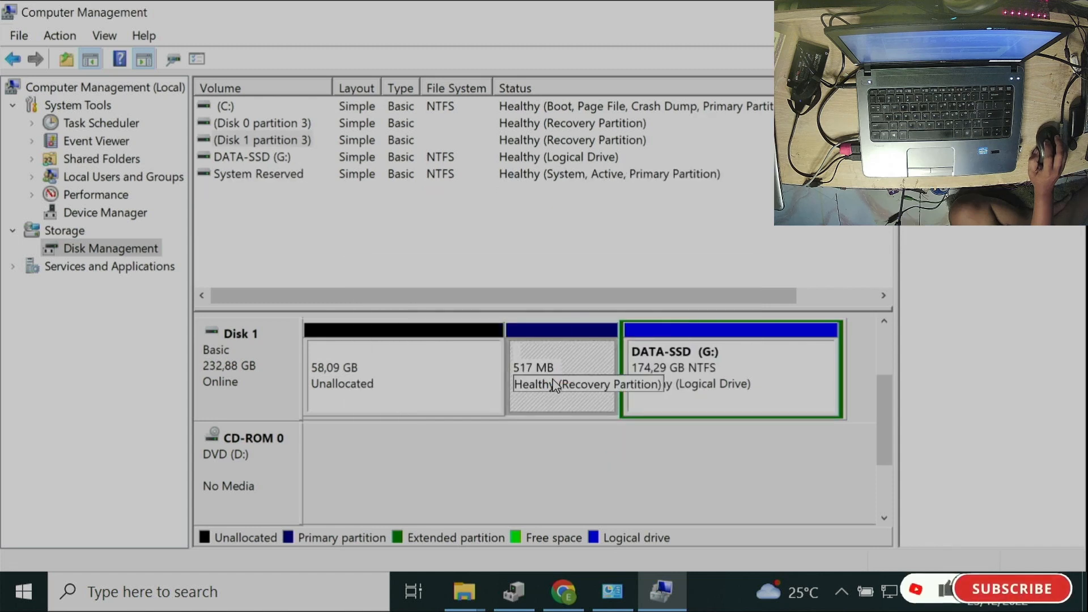
{"action": "left_click", "coordinate": [442, 376]}
{"action": "left_click", "coordinate": [674, 371]}
{"action": "right_click", "coordinate": [701, 364]}
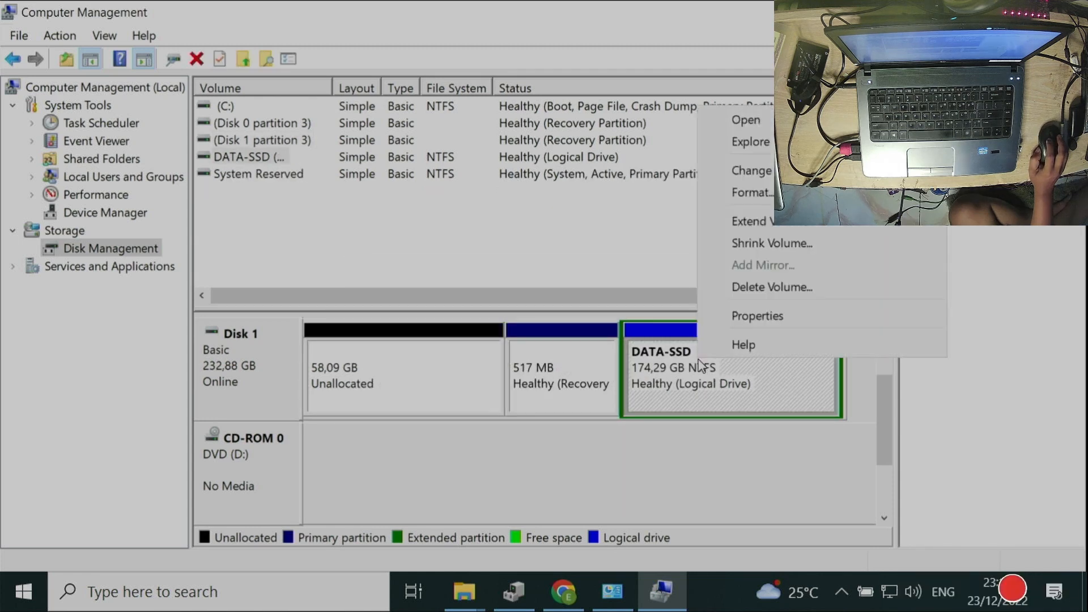
{"action": "left_click", "coordinate": [751, 287]}
{"action": "left_click", "coordinate": [640, 418]}
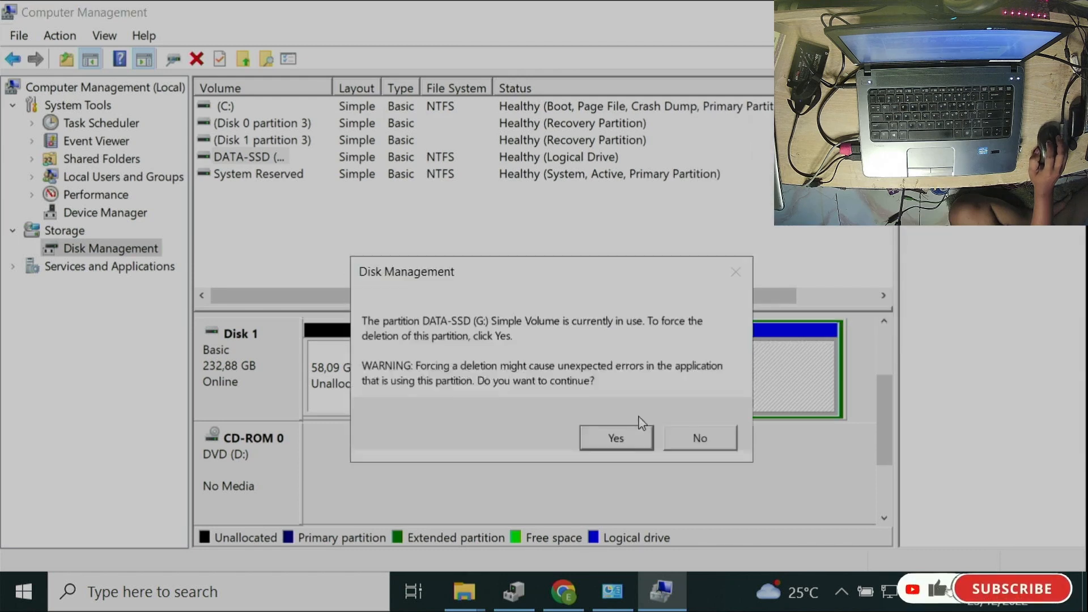
{"action": "left_click", "coordinate": [617, 436]}
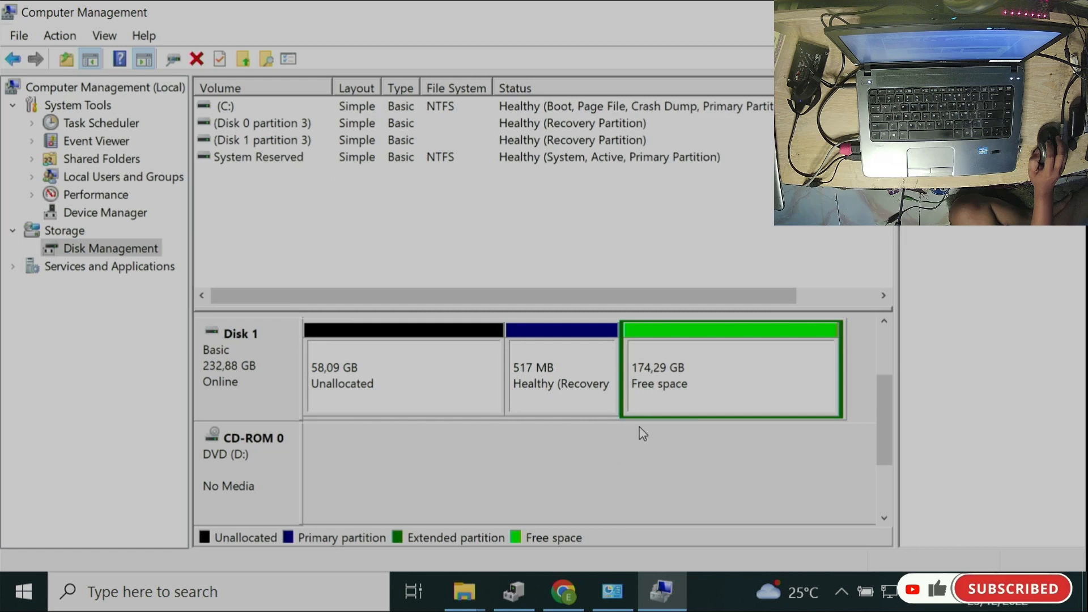
{"action": "left_click", "coordinate": [638, 371]}
{"action": "right_click", "coordinate": [637, 371]}
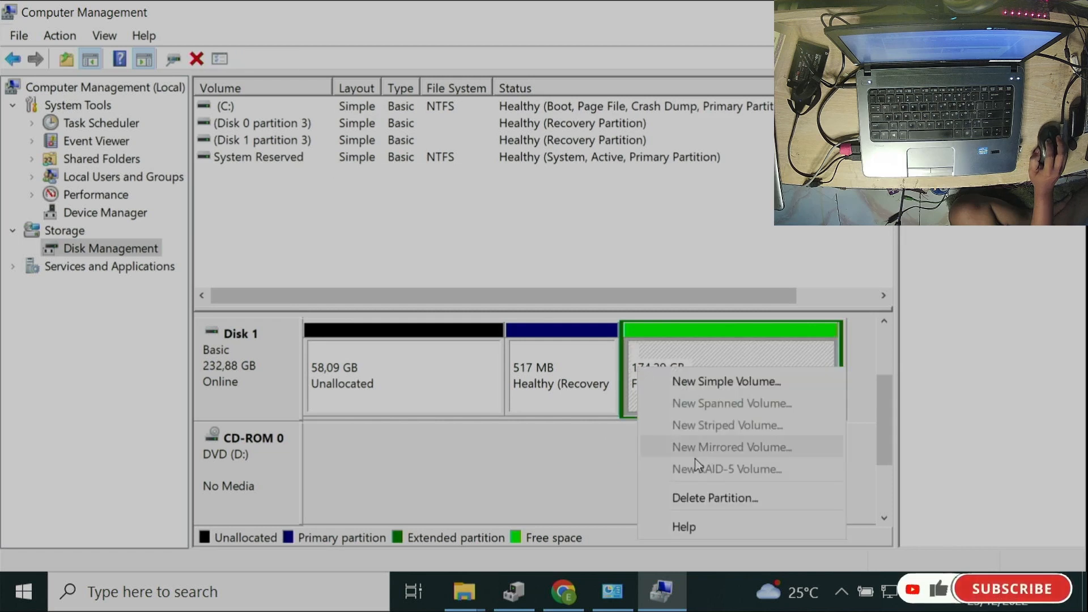
Delete the extended partition so the 174,29 GB free space becomes unallocated
{"action": "left_click", "coordinate": [706, 501]}
{"action": "left_click", "coordinate": [622, 424]}
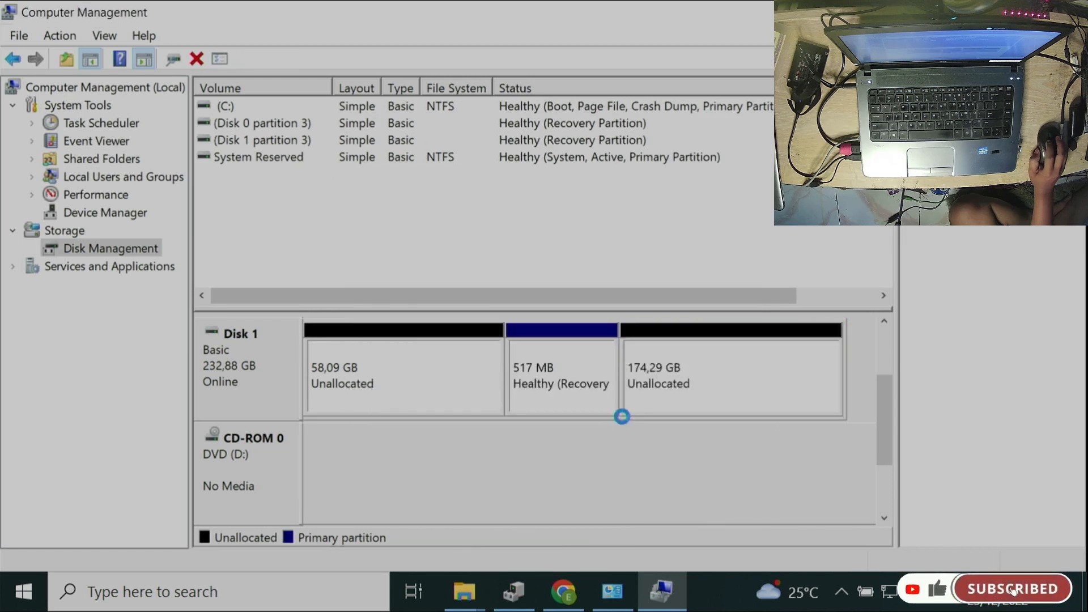
{"action": "left_click", "coordinate": [577, 366]}
{"action": "right_click", "coordinate": [575, 360]}
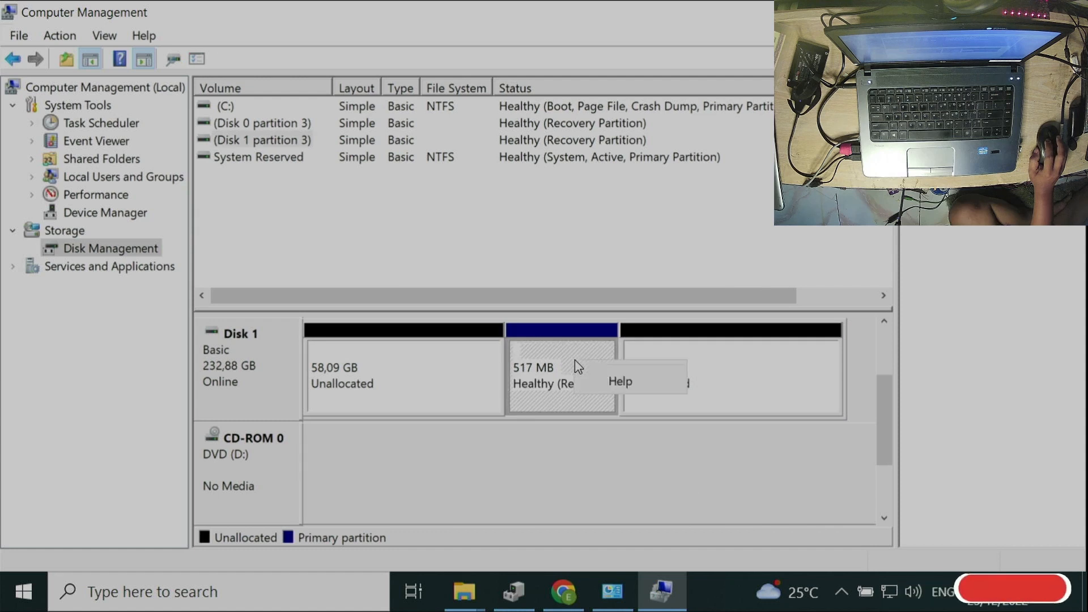
{"action": "left_click", "coordinate": [548, 345]}
Inspect the options for the 58,09 GB and 174,29 GB unallocated regions and the whole Disk 1
{"action": "left_click", "coordinate": [473, 361]}
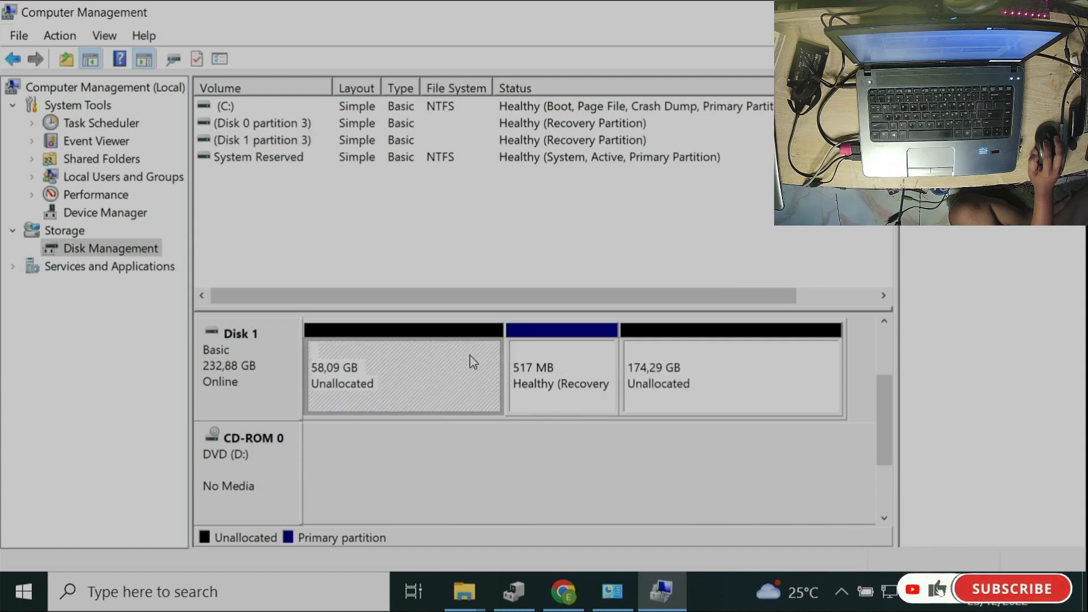
{"action": "right_click", "coordinate": [473, 361]}
{"action": "left_click", "coordinate": [434, 368]}
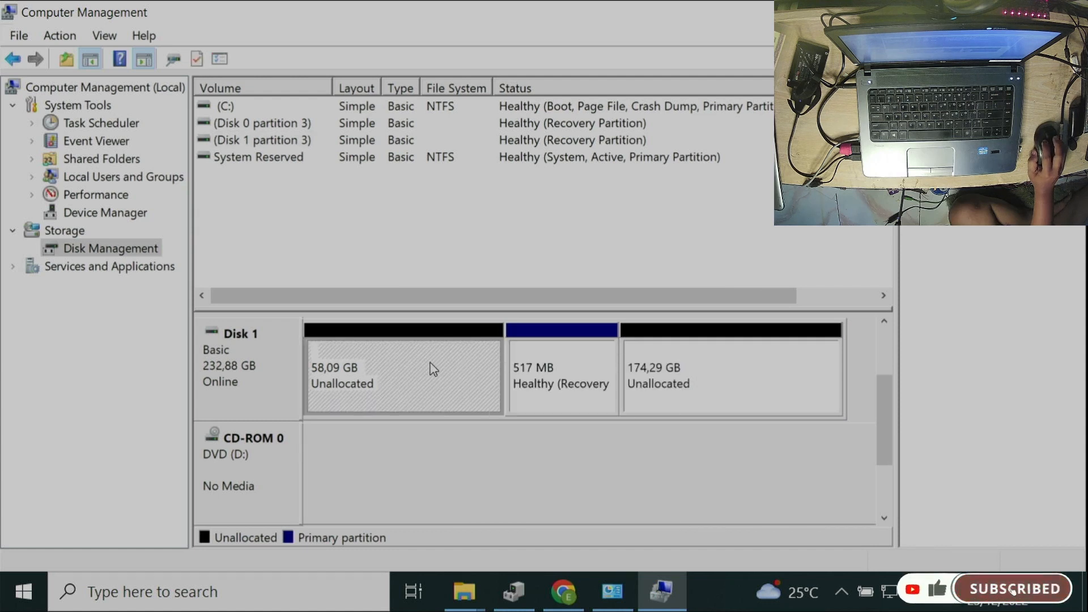
{"action": "left_click", "coordinate": [742, 371]}
{"action": "left_click", "coordinate": [593, 374]}
{"action": "left_click", "coordinate": [643, 373]}
{"action": "left_click", "coordinate": [267, 376]}
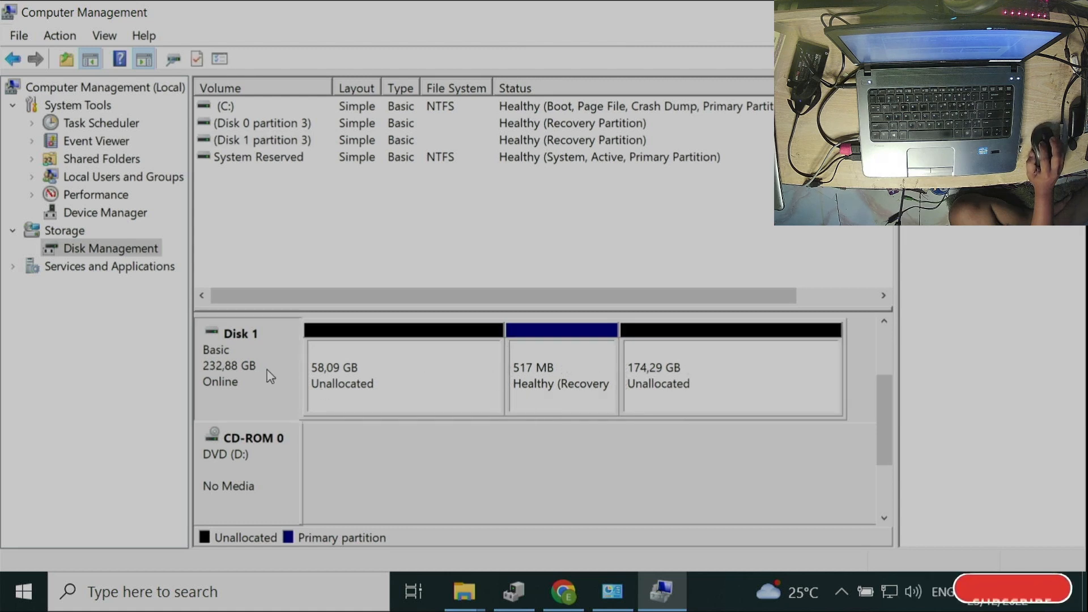
{"action": "right_click", "coordinate": [252, 368]}
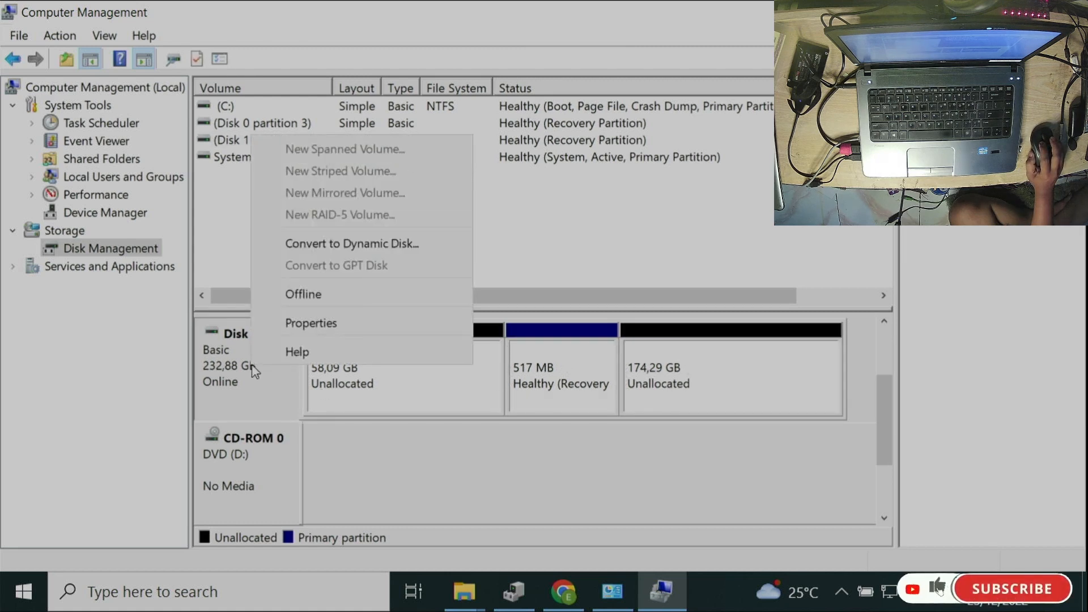
{"action": "left_click", "coordinate": [380, 379]}
{"action": "right_click", "coordinate": [382, 375]}
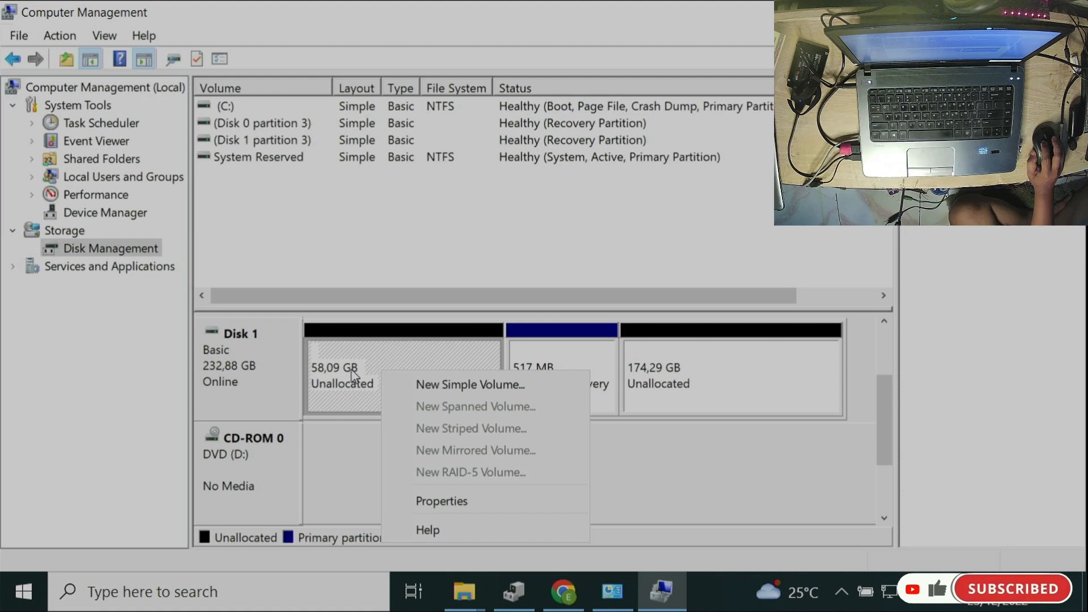
Recheck the options for the 517 MB recovery partition, both unallocated areas and Disk 1
{"action": "left_click", "coordinate": [354, 374]}
{"action": "left_click", "coordinate": [575, 369]}
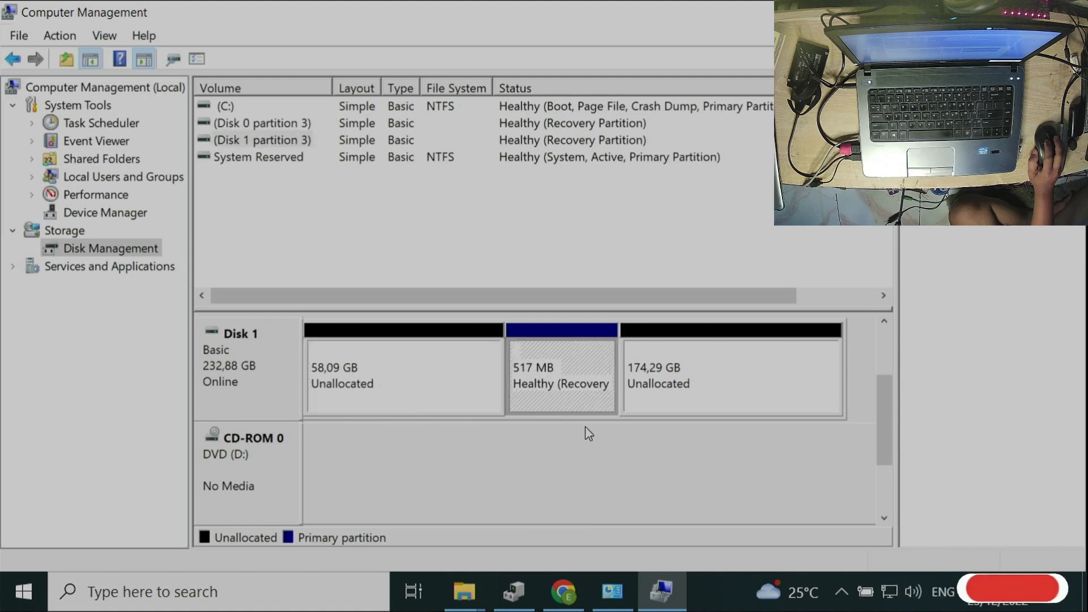
{"action": "left_click", "coordinate": [681, 343]}
{"action": "left_click", "coordinate": [573, 359]}
{"action": "right_click", "coordinate": [537, 356]}
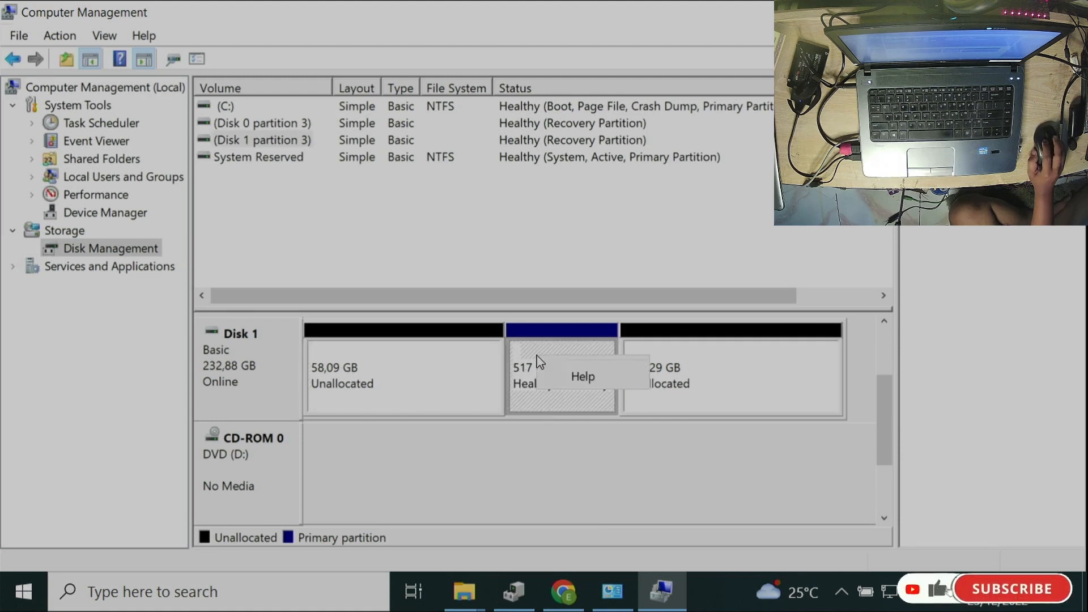
{"action": "left_click", "coordinate": [446, 372]}
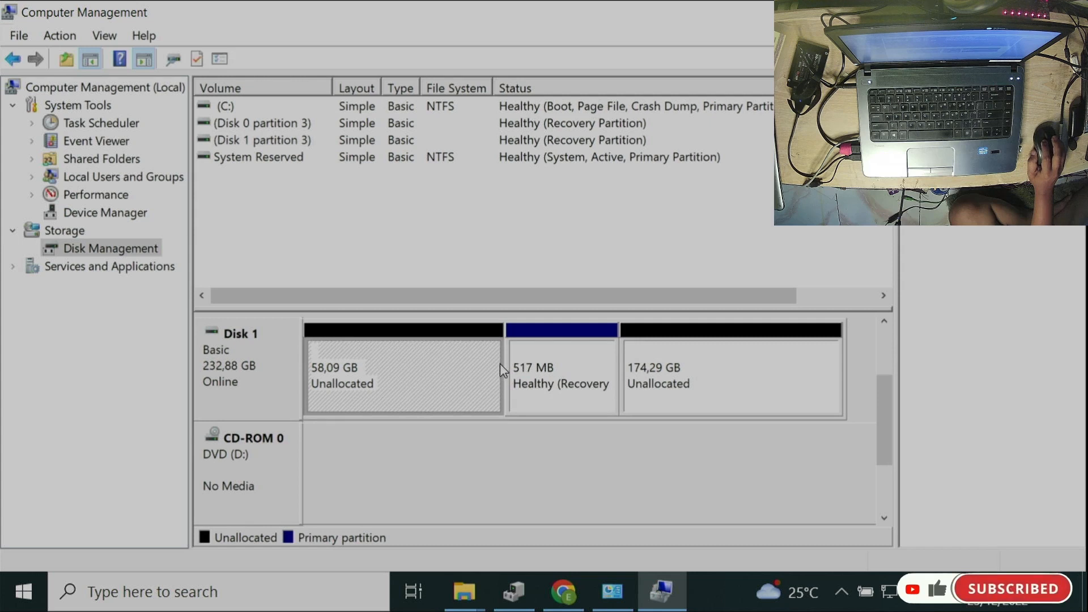
{"action": "right_click", "coordinate": [442, 367]}
{"action": "left_click", "coordinate": [369, 340]}
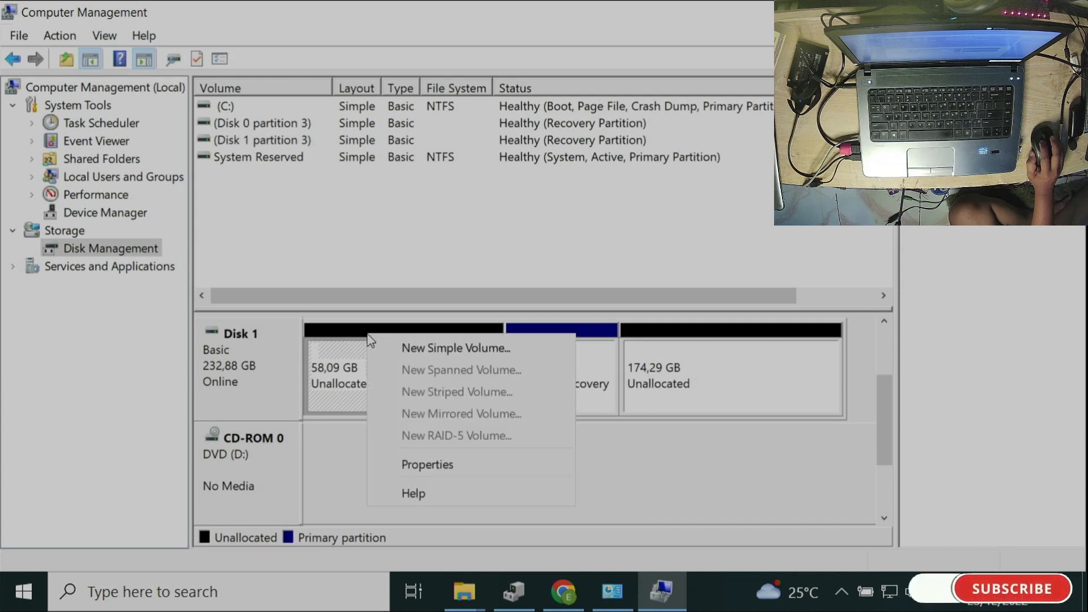
{"action": "left_click", "coordinate": [588, 362]}
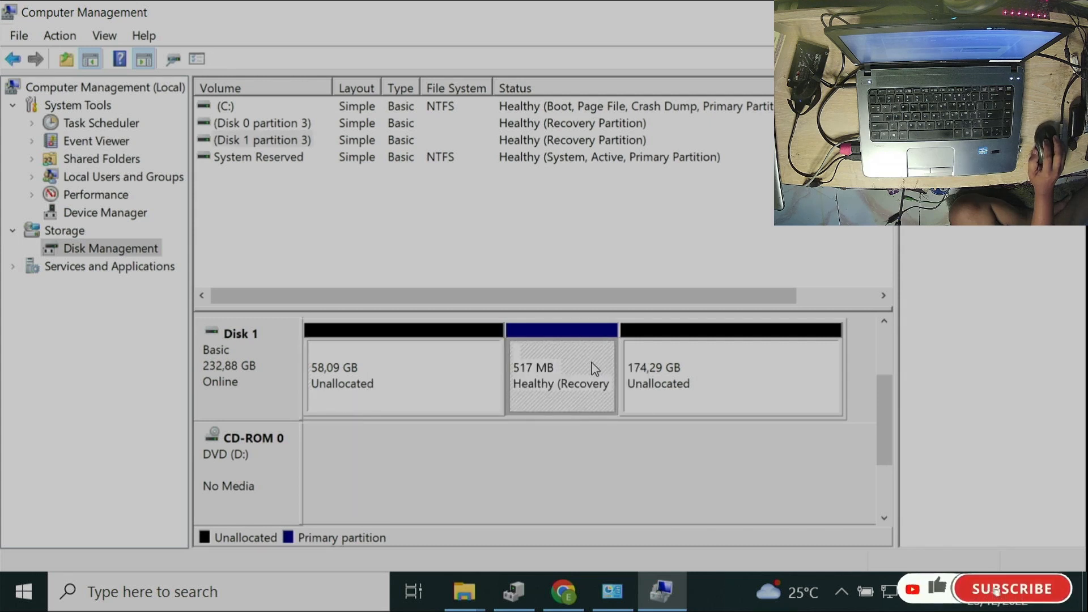
{"action": "left_click", "coordinate": [768, 353]}
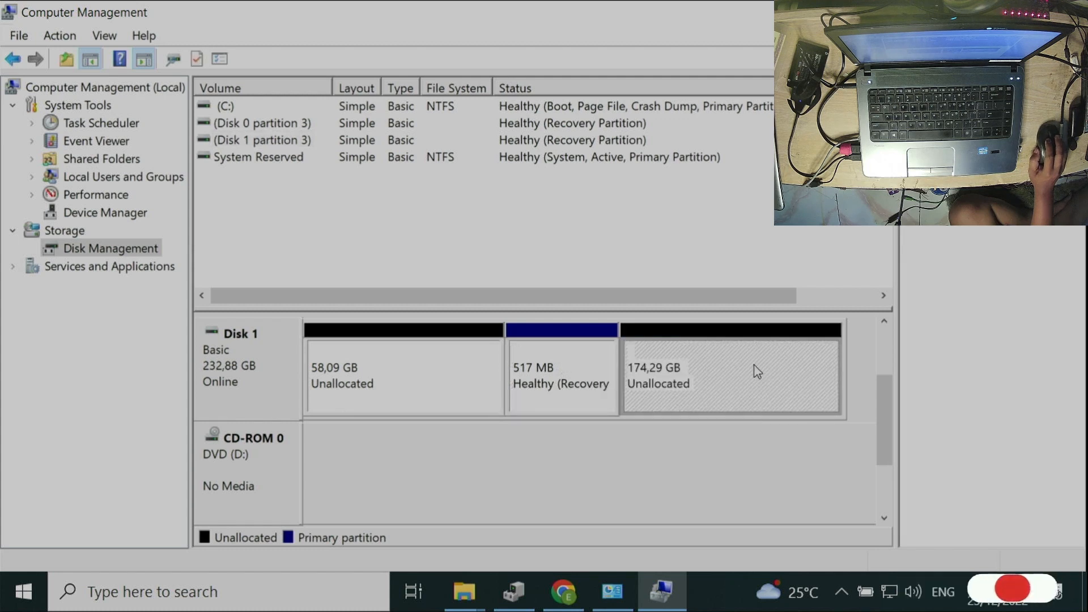
{"action": "right_click", "coordinate": [757, 371]}
{"action": "left_click", "coordinate": [564, 377]}
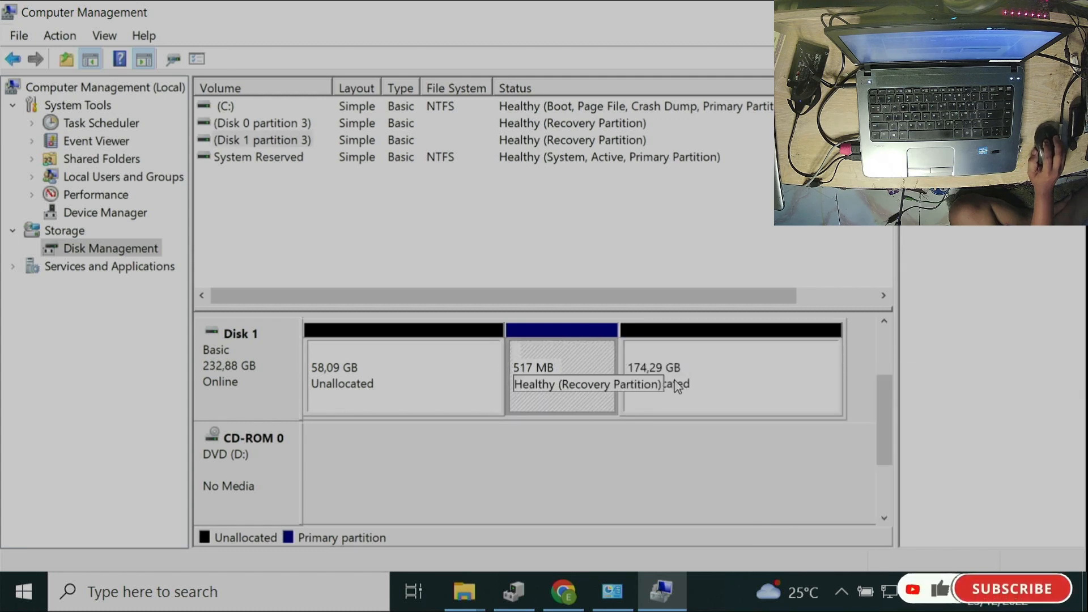
{"action": "left_click_drag", "start_coordinate": [882, 399], "coordinate": [882, 342]}
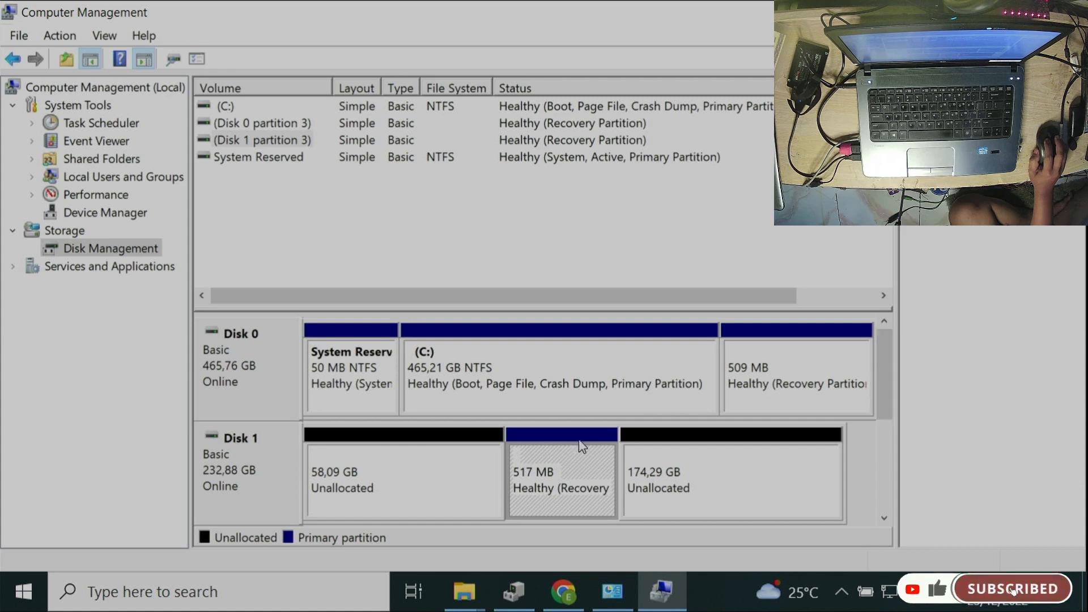
{"action": "left_click", "coordinate": [432, 503]}
{"action": "right_click", "coordinate": [263, 479]}
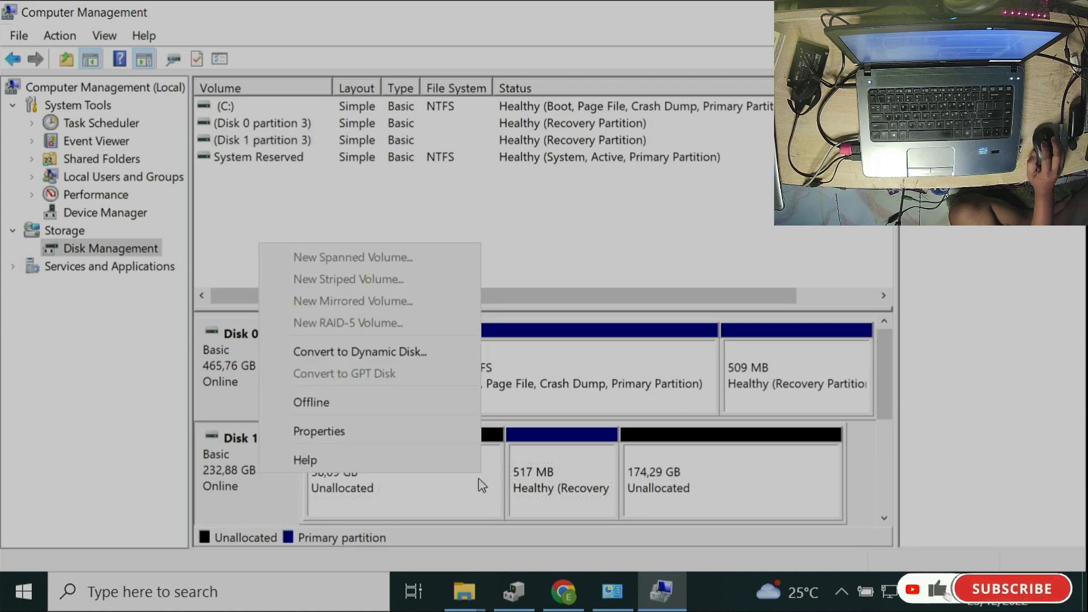
{"action": "left_click", "coordinate": [574, 475]}
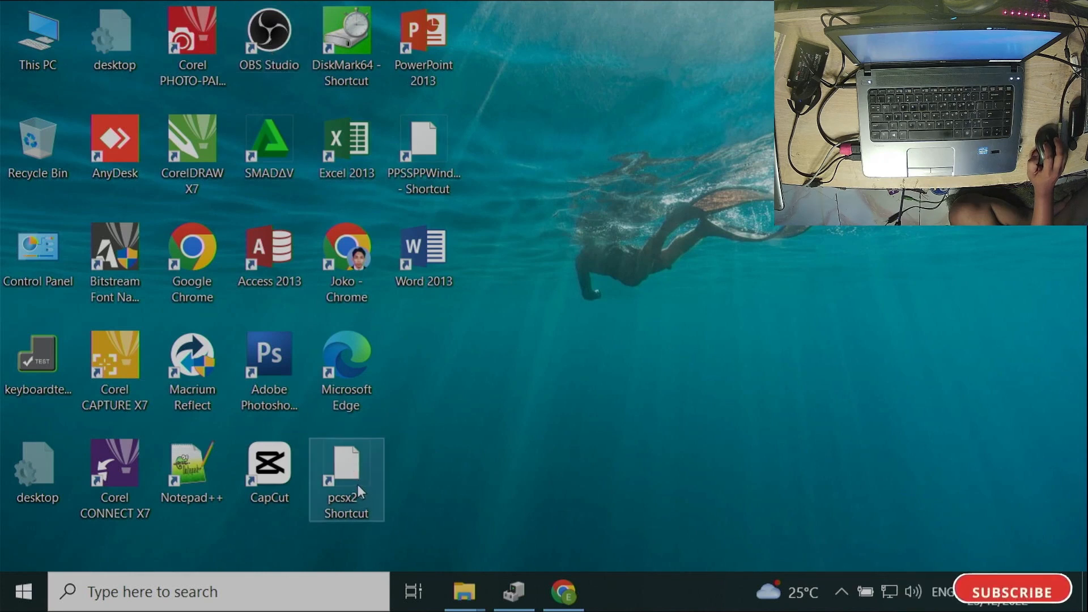
Delete the pcsx2 desktop shortcut and relaunch Macrium Reflect from Start as administrator
{"action": "left_click_drag", "start_coordinate": [356, 484], "coordinate": [51, 155]}
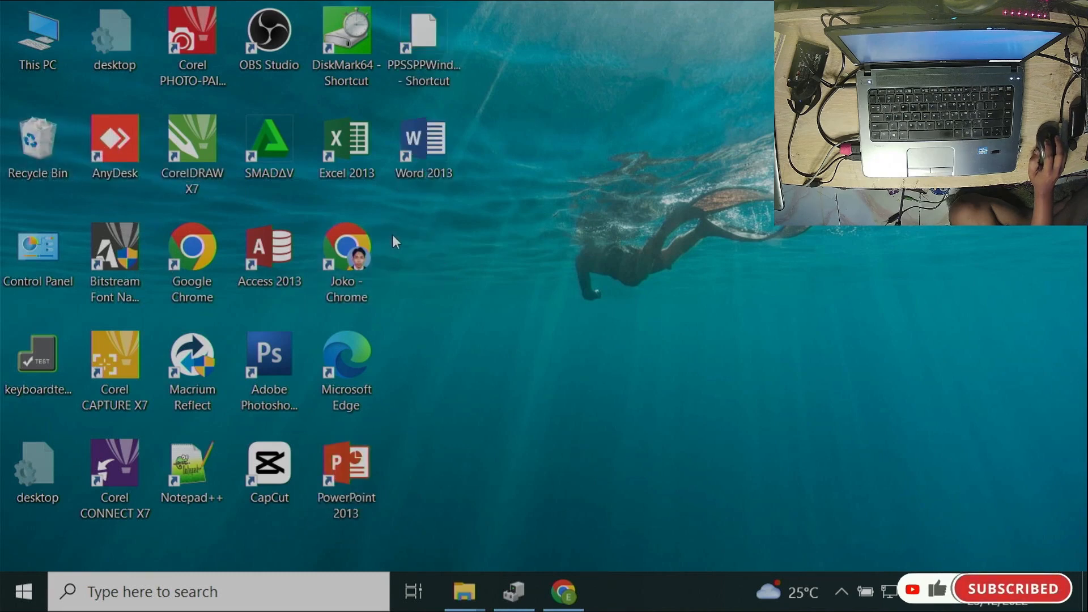
{"action": "left_click", "coordinate": [27, 598]}
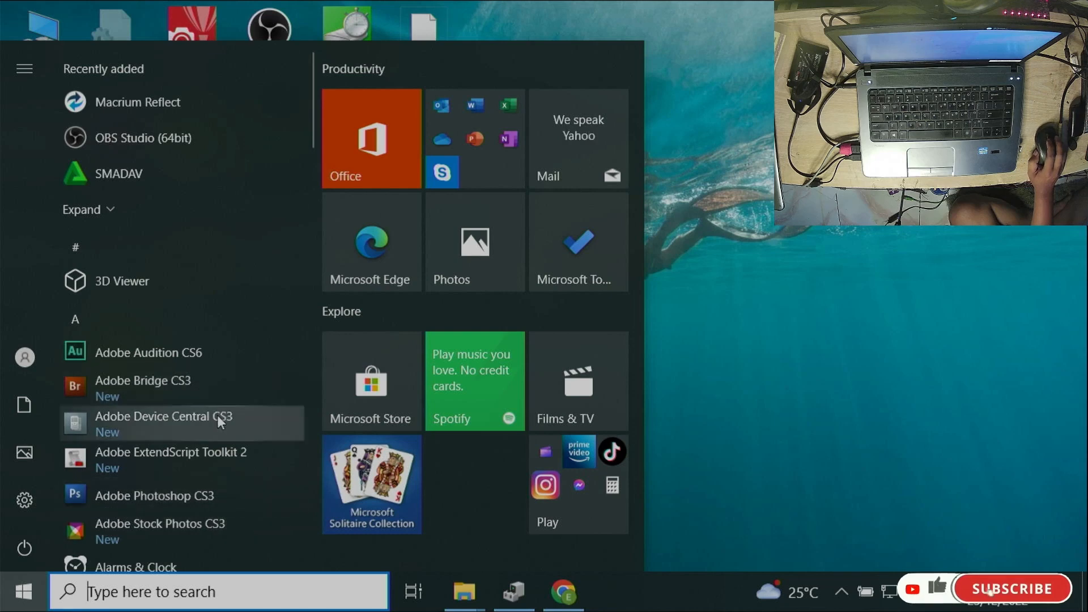
{"action": "left_click", "coordinate": [127, 106]}
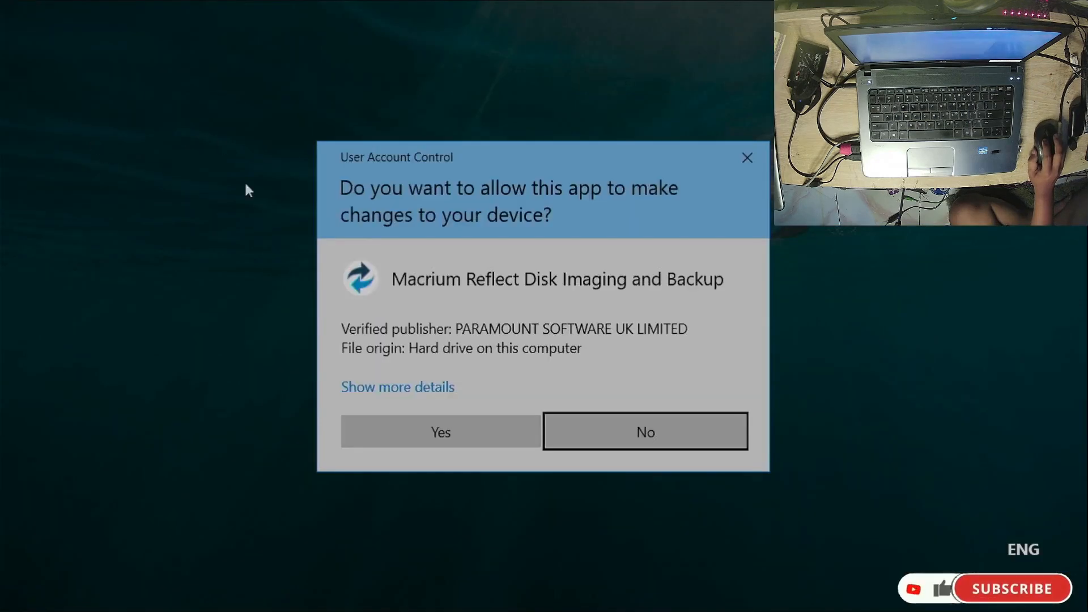
{"action": "left_click", "coordinate": [422, 432]}
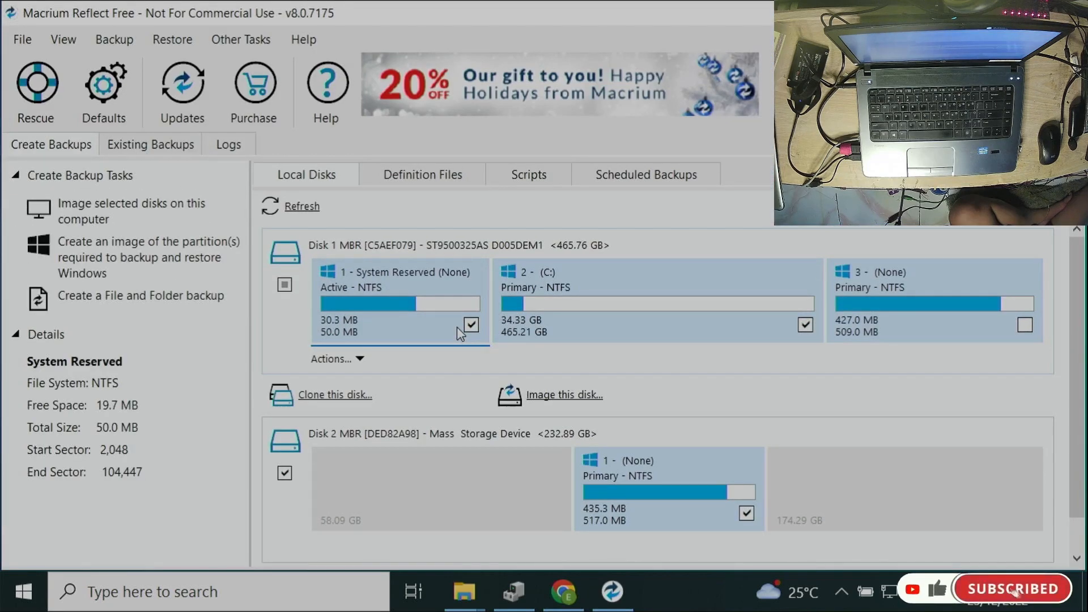
Inspect Disk 2's 517 MB partition, then Disk 1's System Reserved partition and partition 3's actions
{"action": "left_click", "coordinate": [383, 506]}
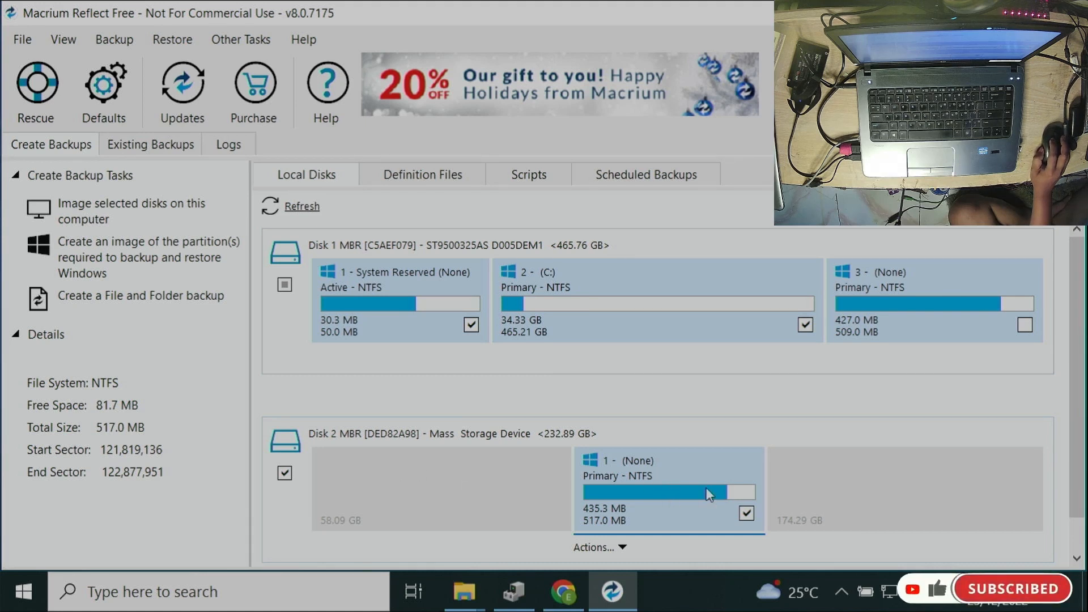
{"action": "left_click", "coordinate": [381, 317]}
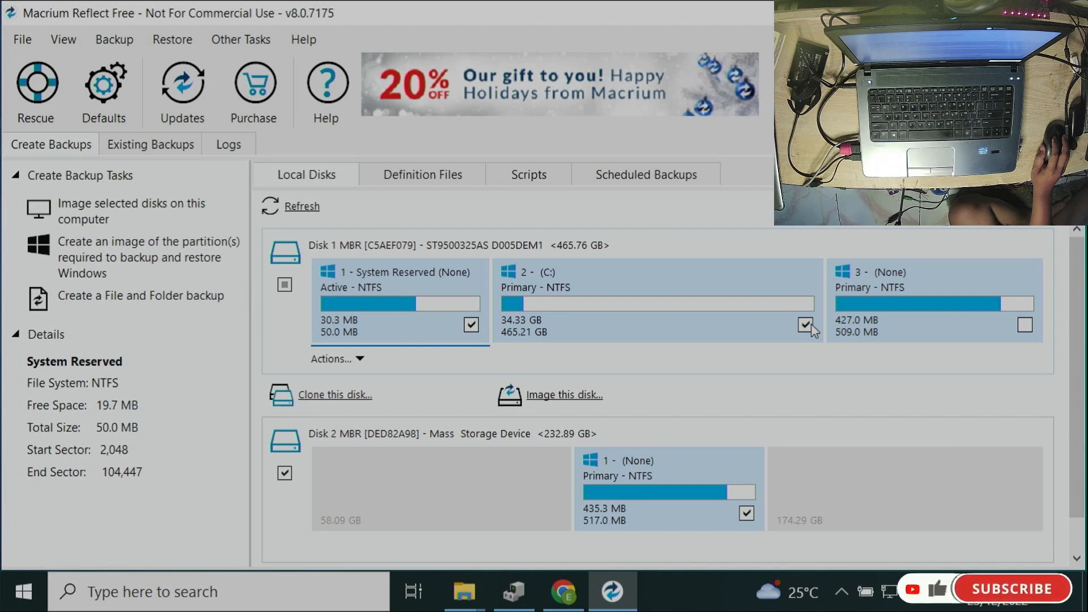
{"action": "left_click", "coordinate": [883, 313]}
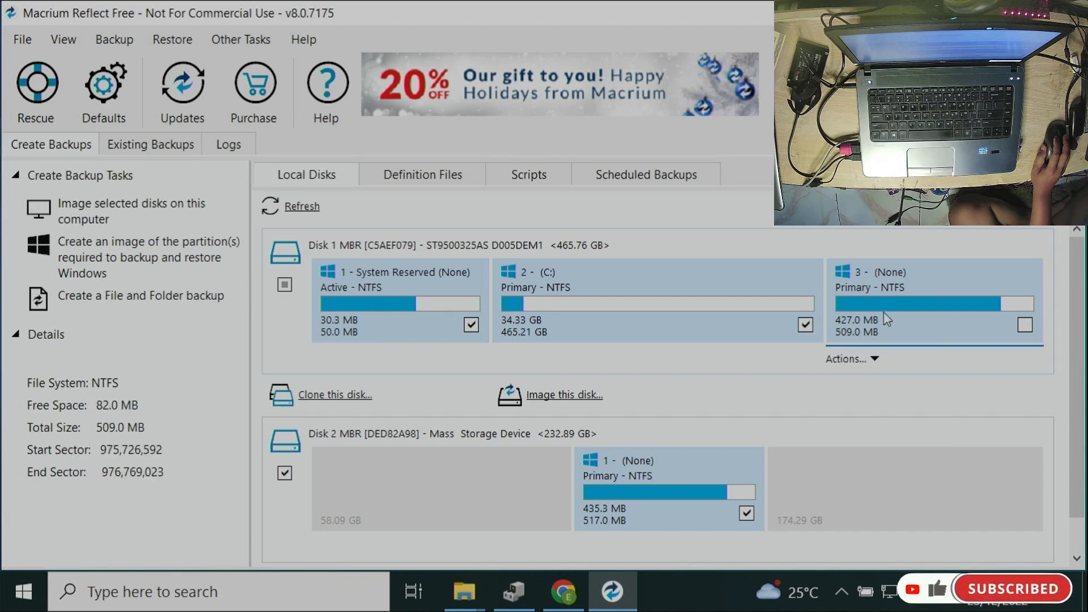
{"action": "left_click", "coordinate": [872, 359]}
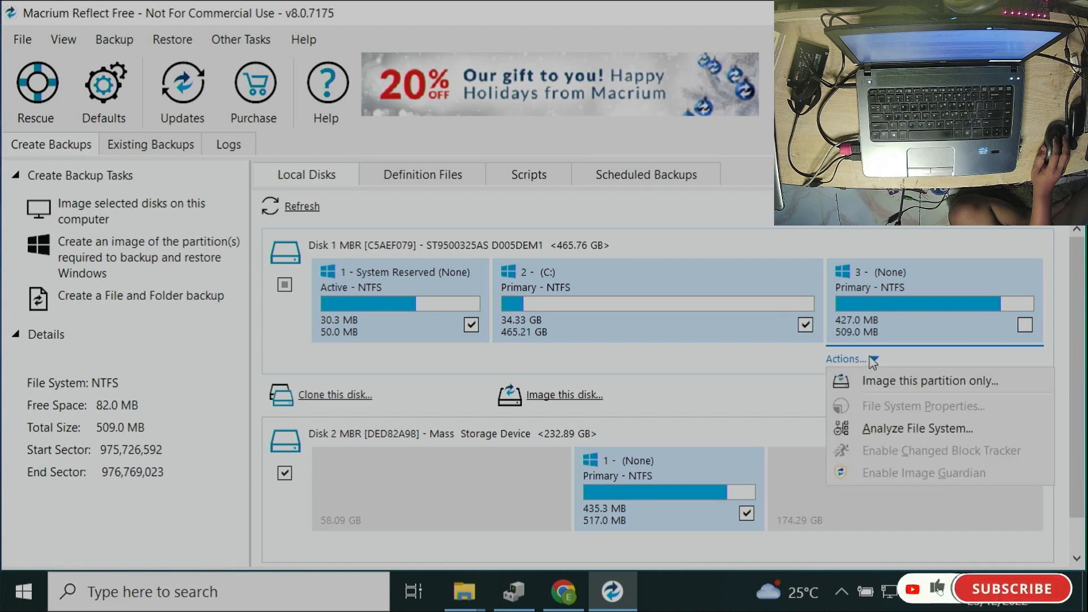
{"action": "left_click", "coordinate": [805, 327]}
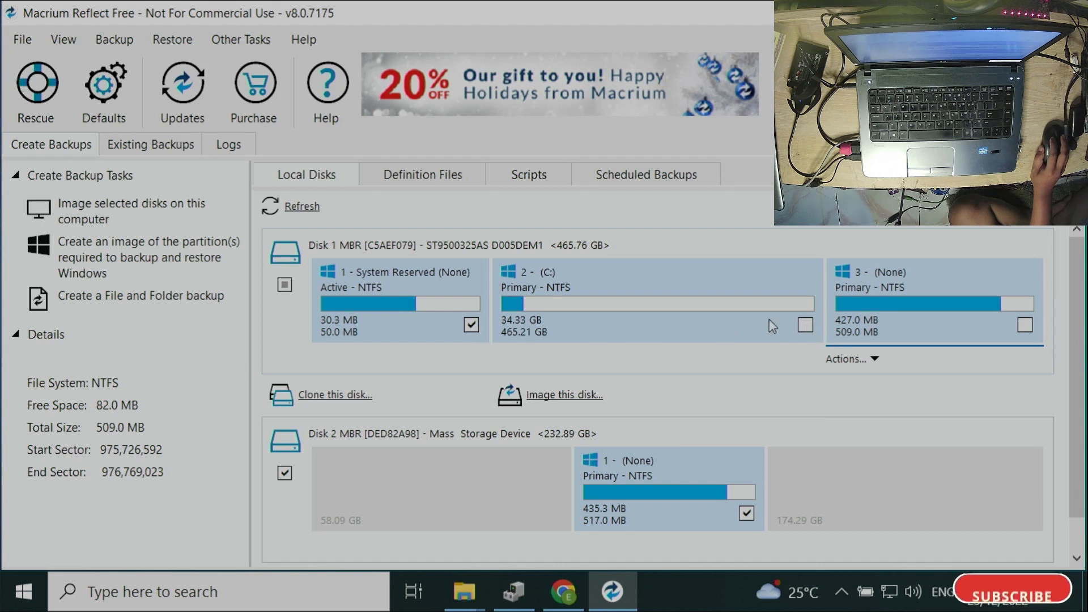
Include C: and System Reserved, exclude Disk 2, and start cloning Disk 1
{"action": "left_click", "coordinate": [806, 328]}
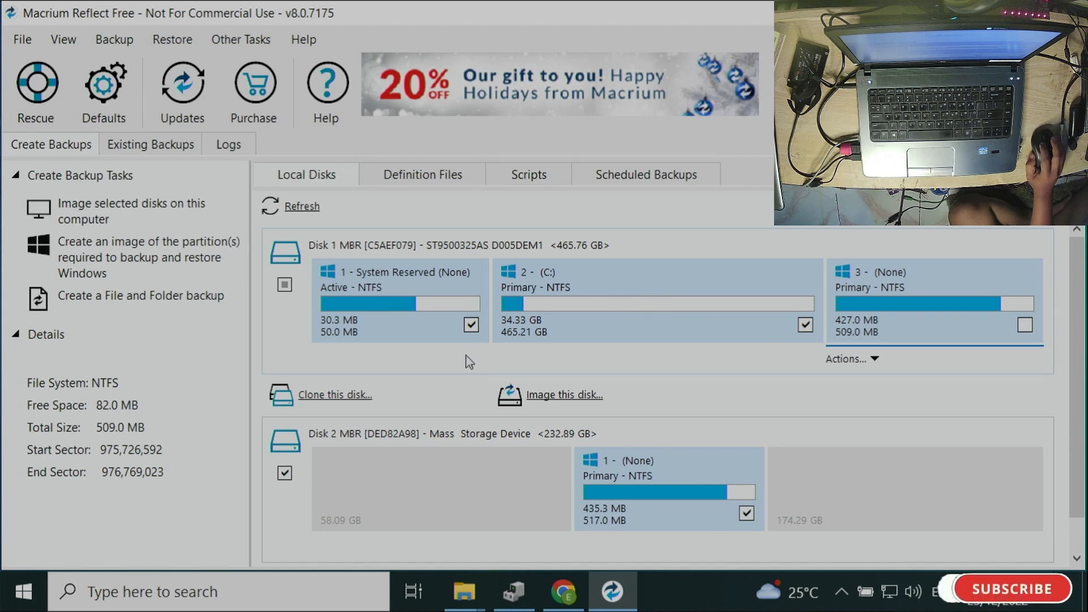
{"action": "left_click", "coordinate": [285, 473]}
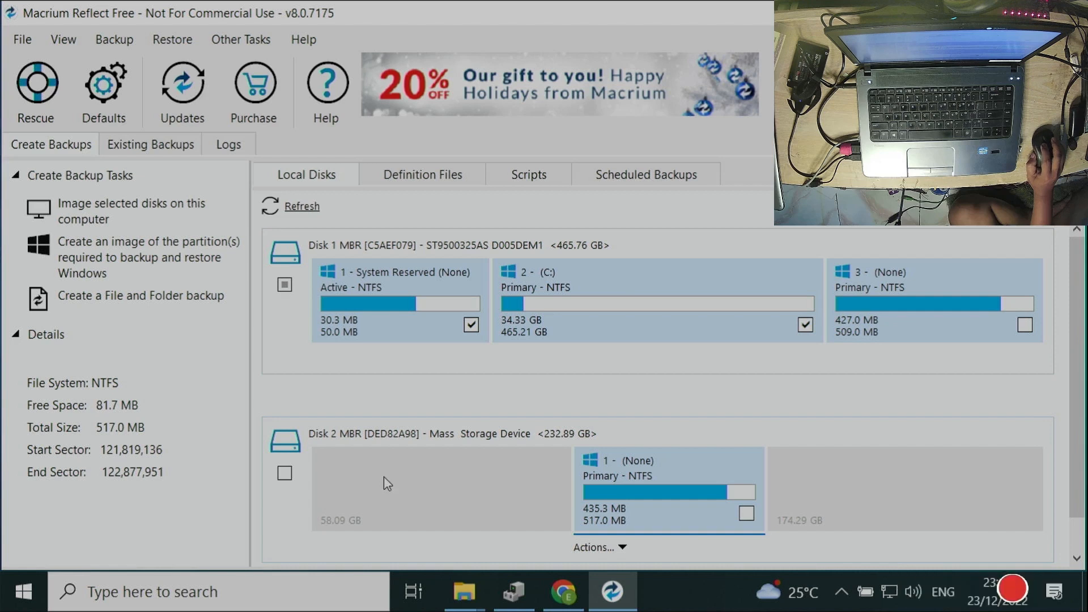
{"action": "left_click", "coordinate": [381, 339]}
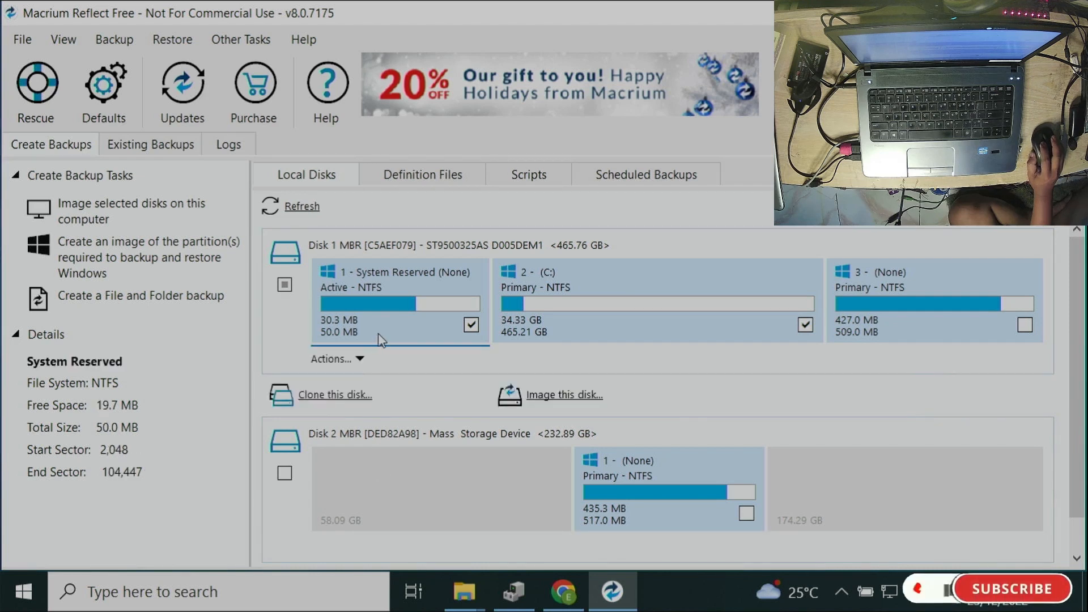
{"action": "left_click", "coordinate": [333, 395]}
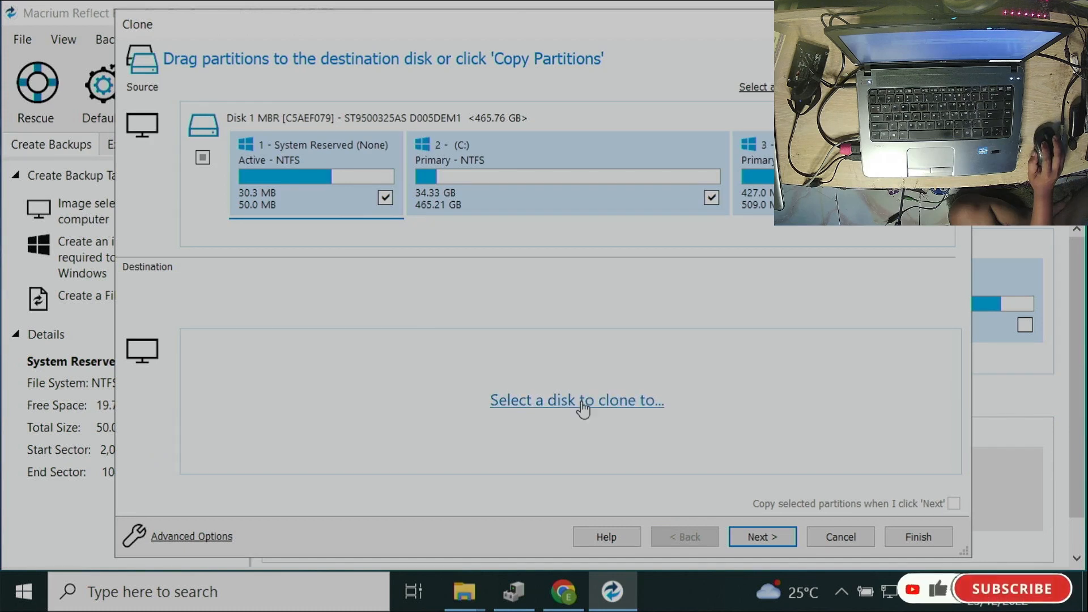
Pick Disk 2 as destination, include all Disk 1 partitions, and delete Disk 2's 517 MB partition
{"action": "left_click", "coordinate": [582, 406]}
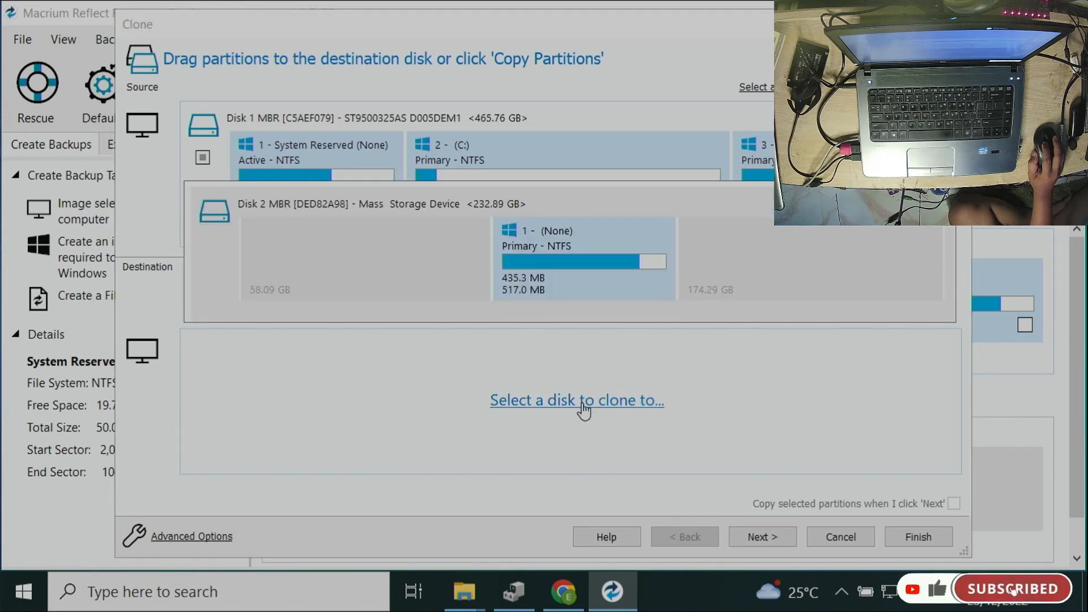
{"action": "left_click", "coordinate": [388, 267]}
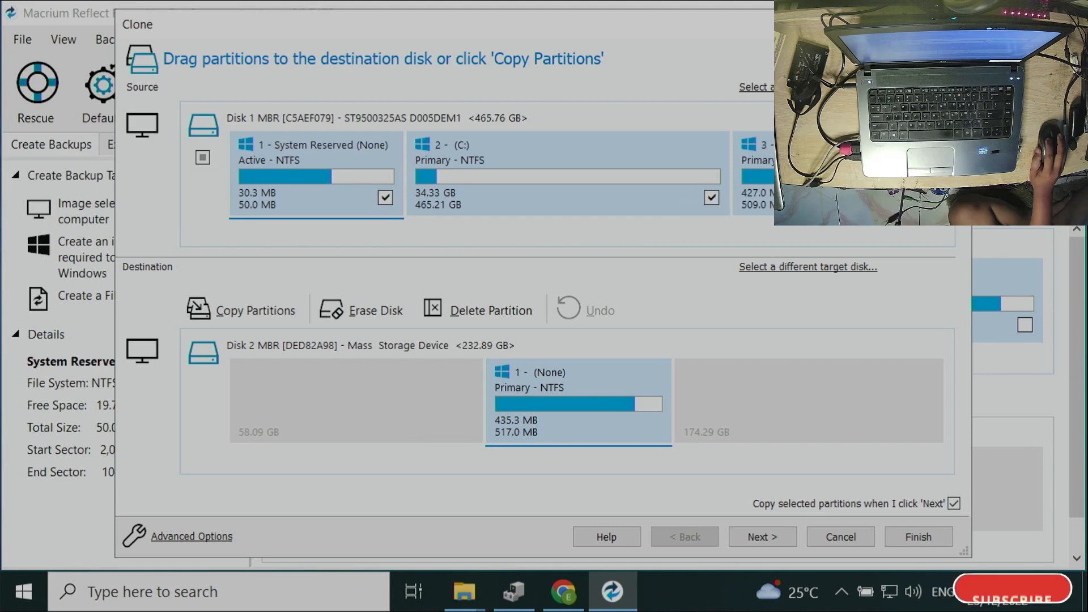
{"action": "left_click", "coordinate": [925, 198]}
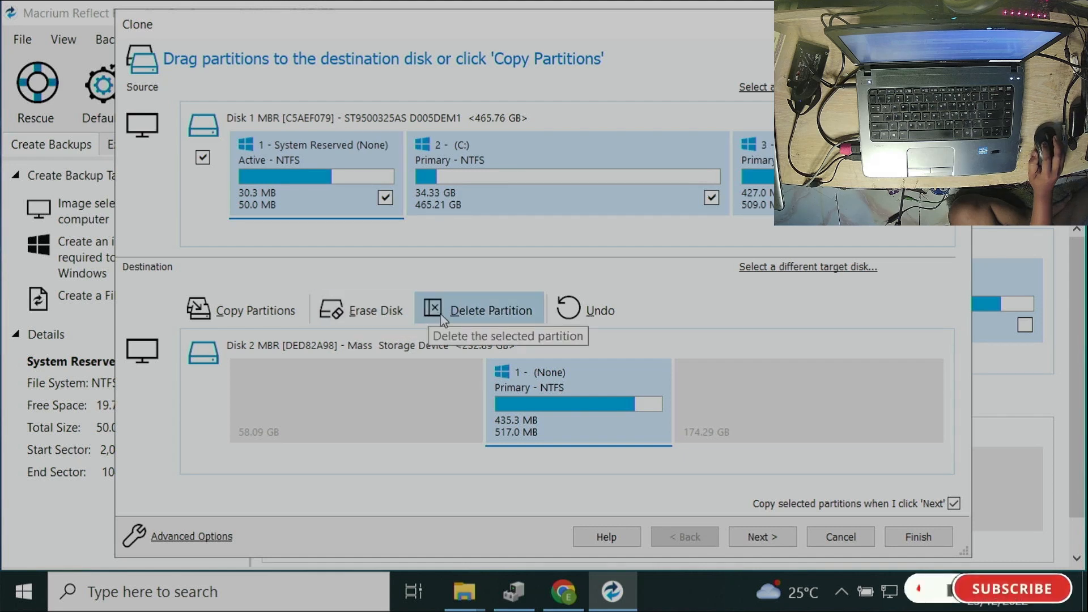
{"action": "left_click", "coordinate": [441, 318]}
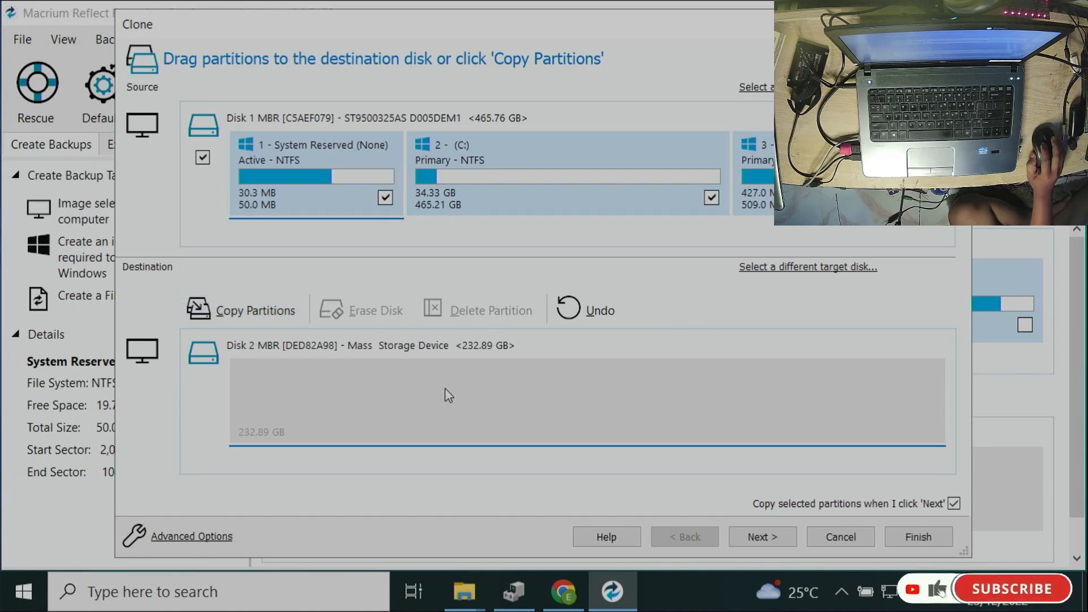
{"action": "left_click", "coordinate": [386, 199]}
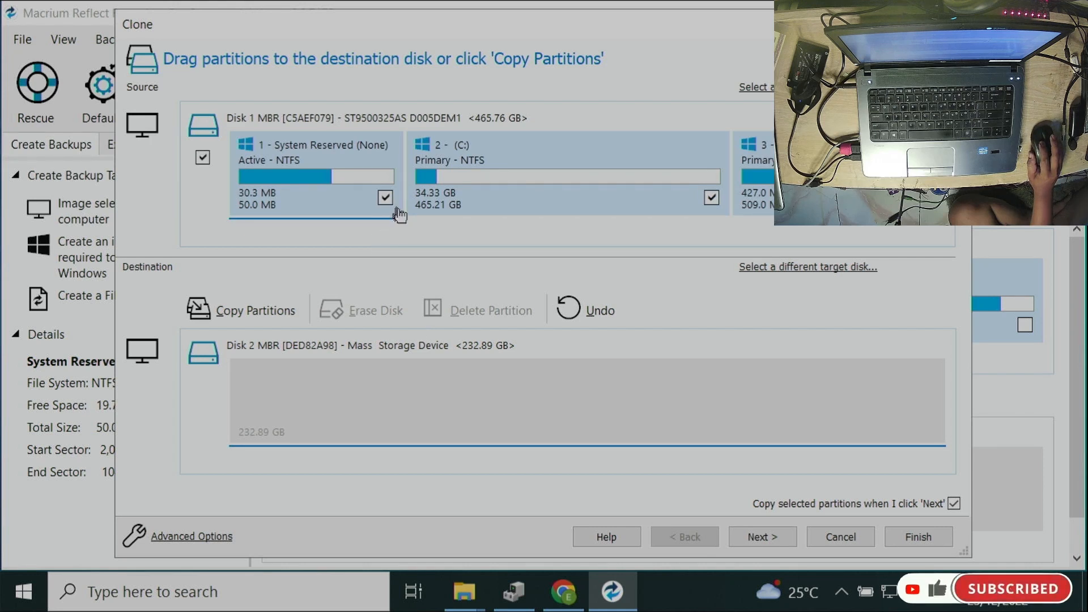
{"action": "left_click", "coordinate": [711, 197]}
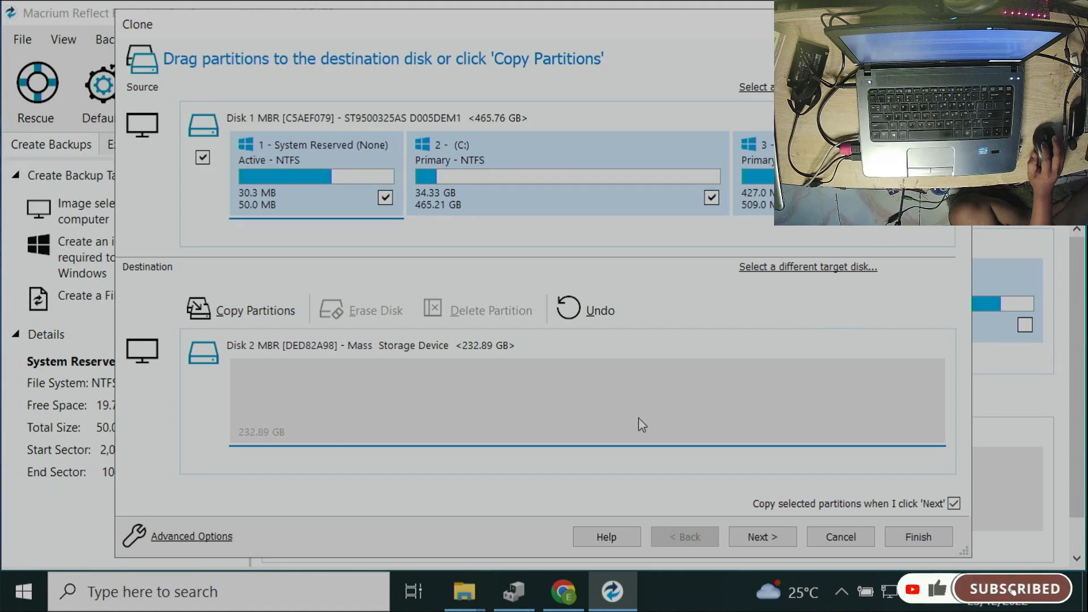
{"action": "left_click", "coordinate": [760, 535]}
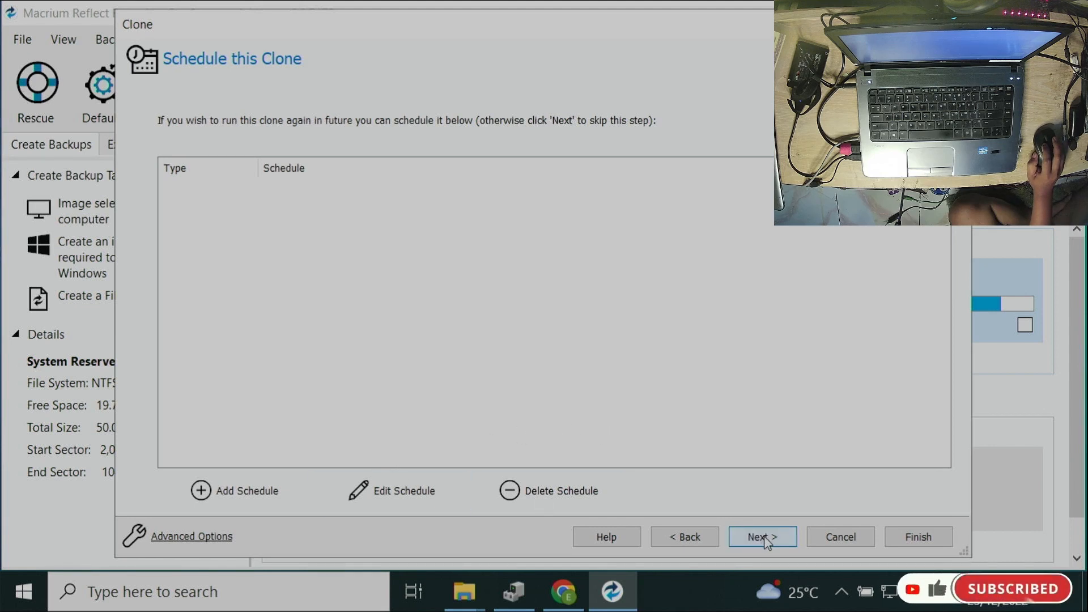
{"action": "left_click", "coordinate": [697, 538]}
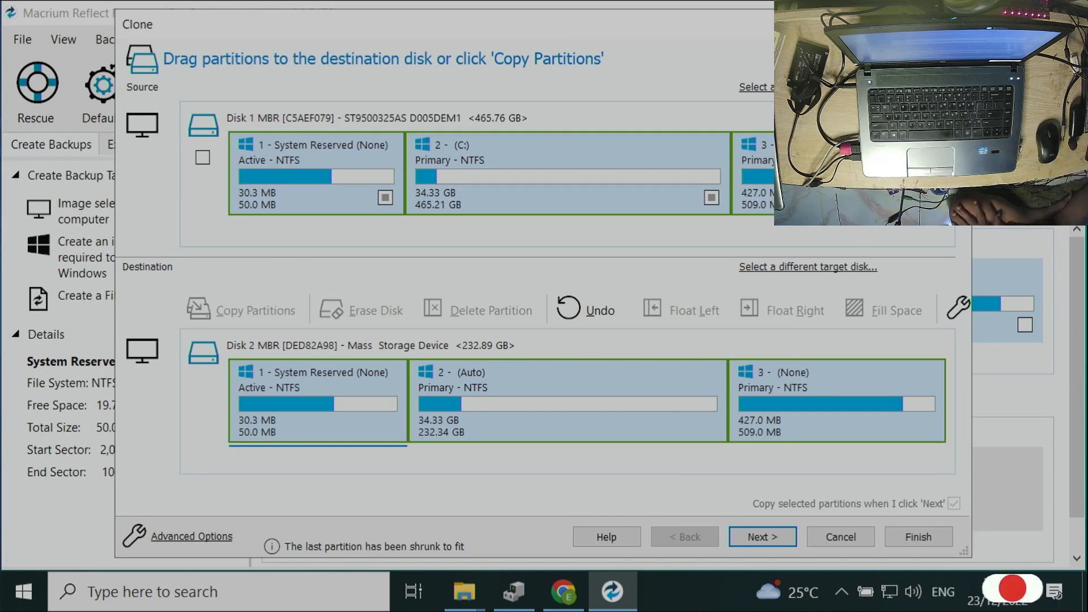
{"action": "left_click", "coordinate": [638, 391]}
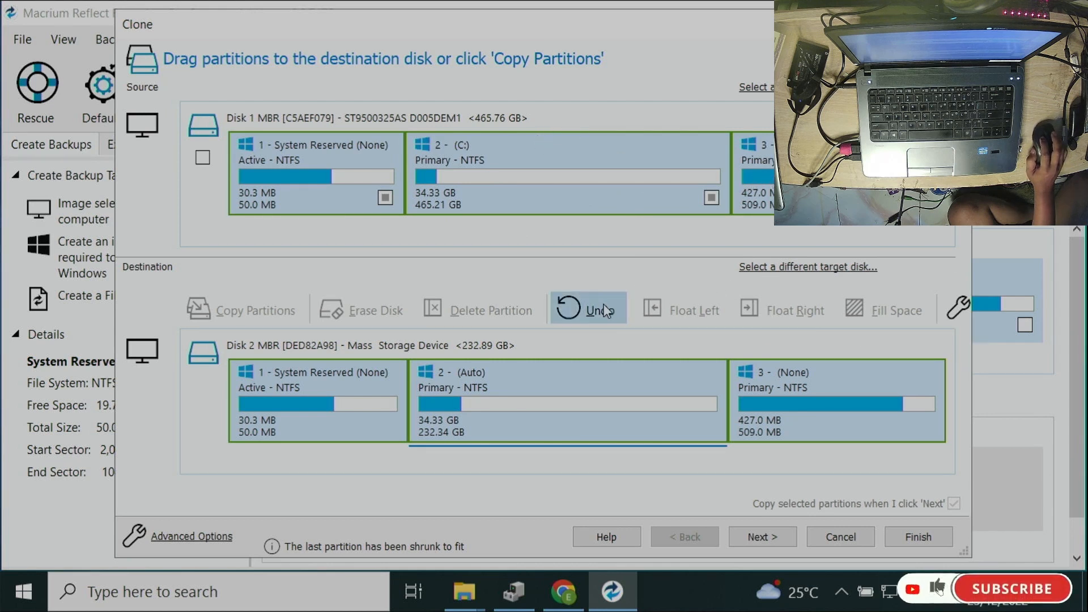
Redo the copy onto Disk 2: 50.0 MB System Reserved, 232.34 GB primary, 509.0 MB last partition
{"action": "left_click", "coordinate": [589, 309]}
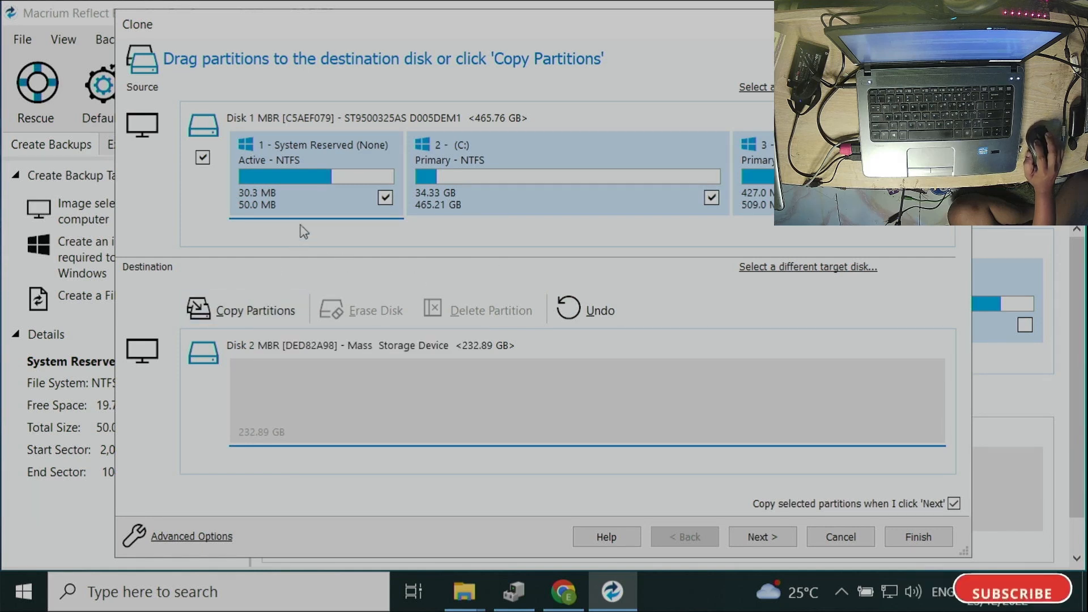
{"action": "left_click", "coordinate": [202, 158]}
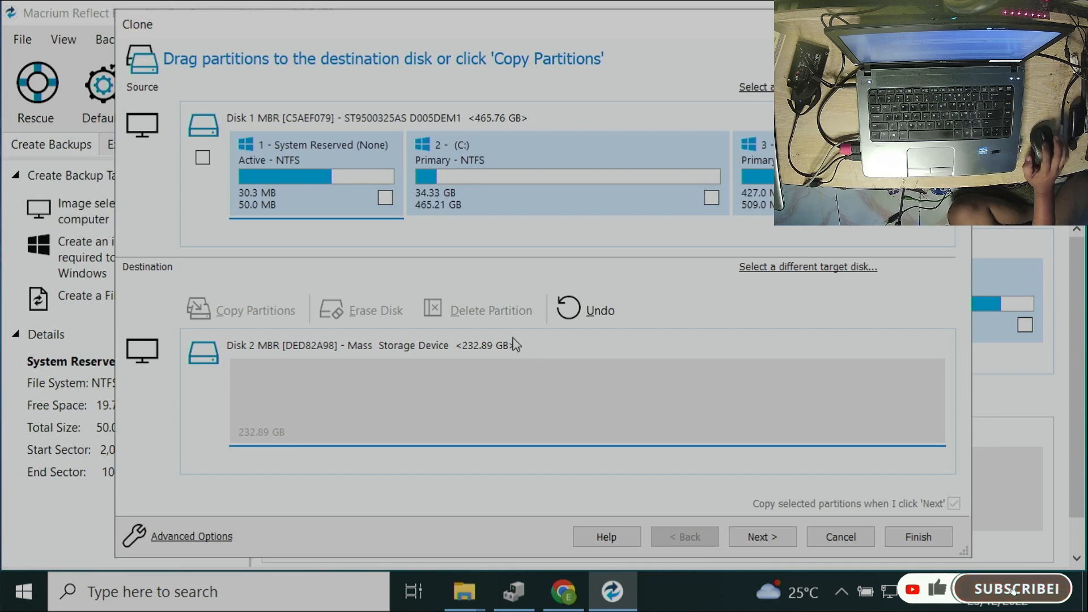
{"action": "left_click", "coordinate": [203, 158]}
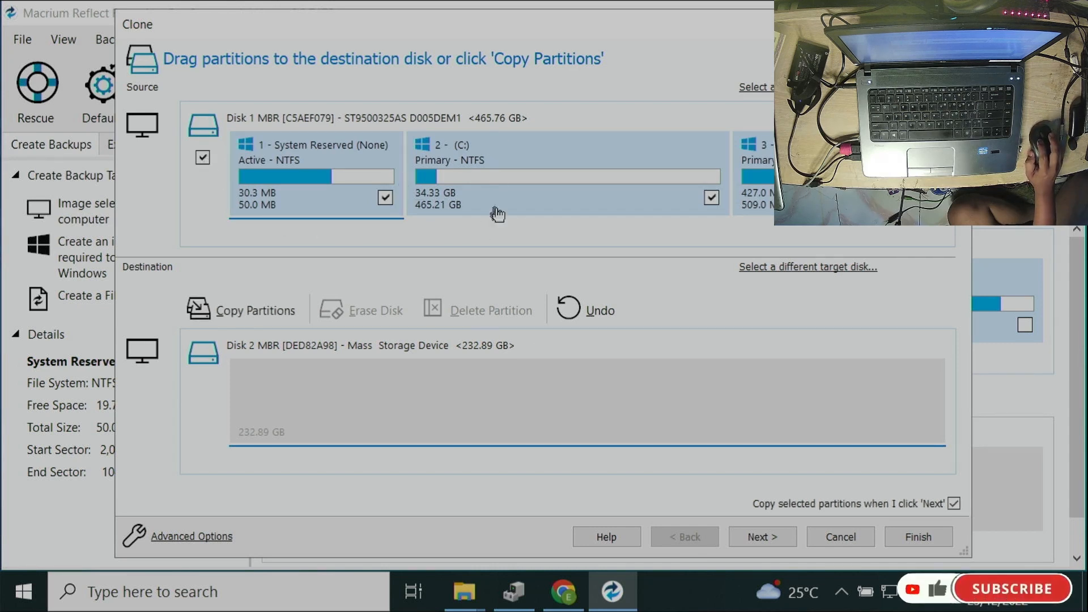
{"action": "left_click", "coordinate": [244, 315]}
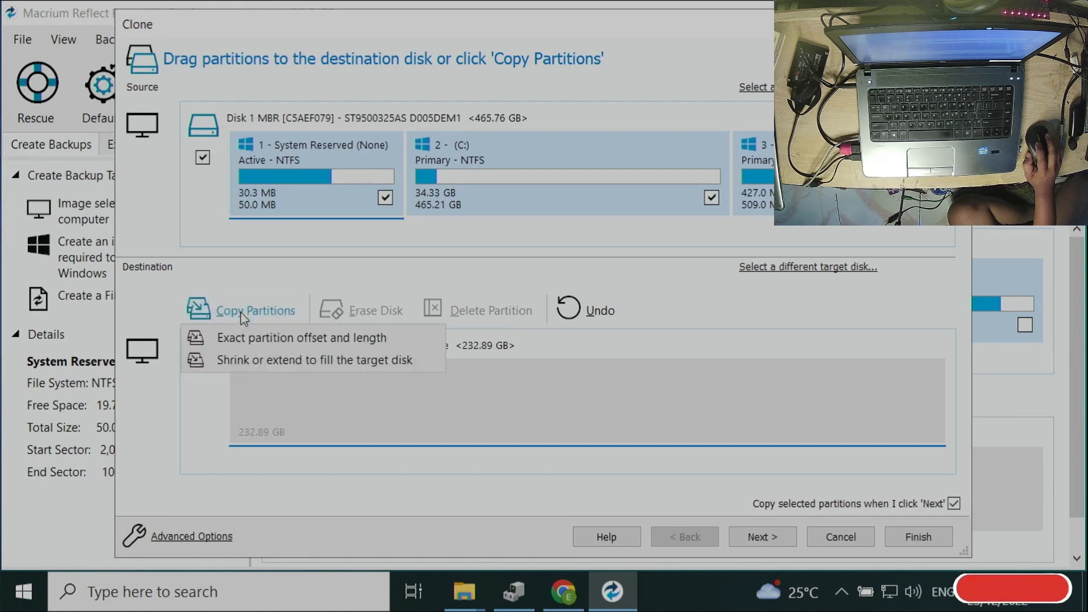
{"action": "left_click", "coordinate": [241, 316]}
{"action": "left_click", "coordinate": [212, 304]}
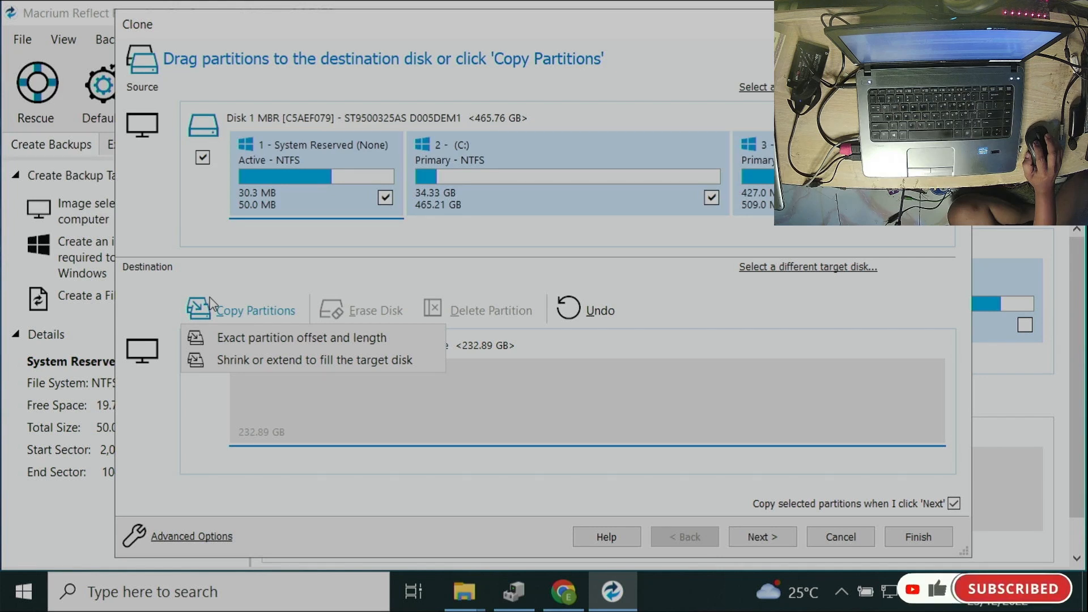
{"action": "left_click", "coordinate": [242, 361]}
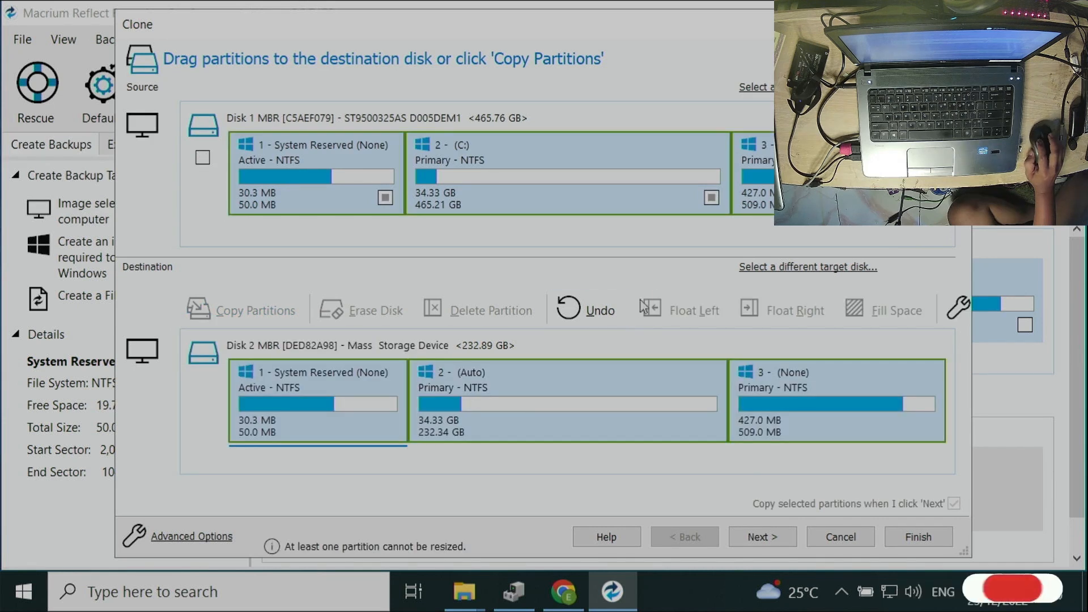
{"action": "left_click", "coordinate": [578, 310]}
{"action": "left_click", "coordinate": [277, 315]}
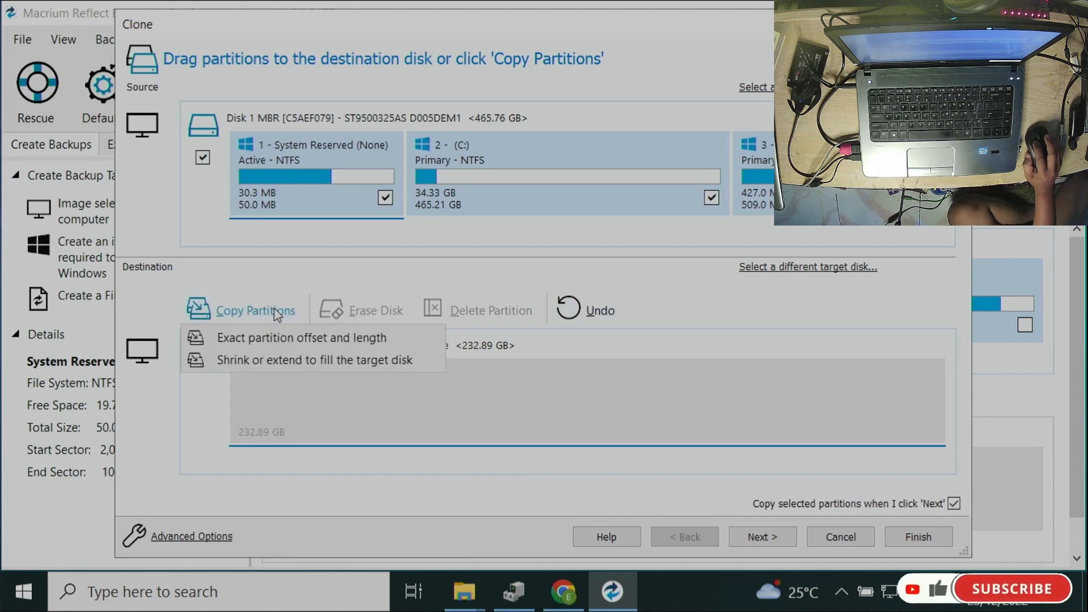
{"action": "left_click", "coordinate": [281, 337]}
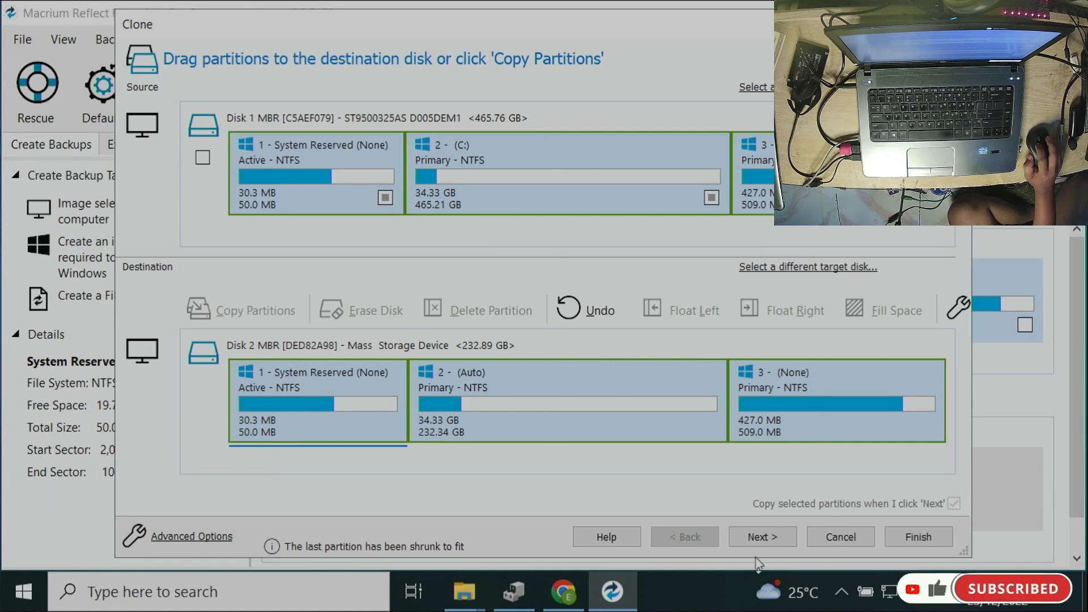
Skip scheduling, scroll through the Clone Summary, and finish the wizard
{"action": "left_click", "coordinate": [763, 537]}
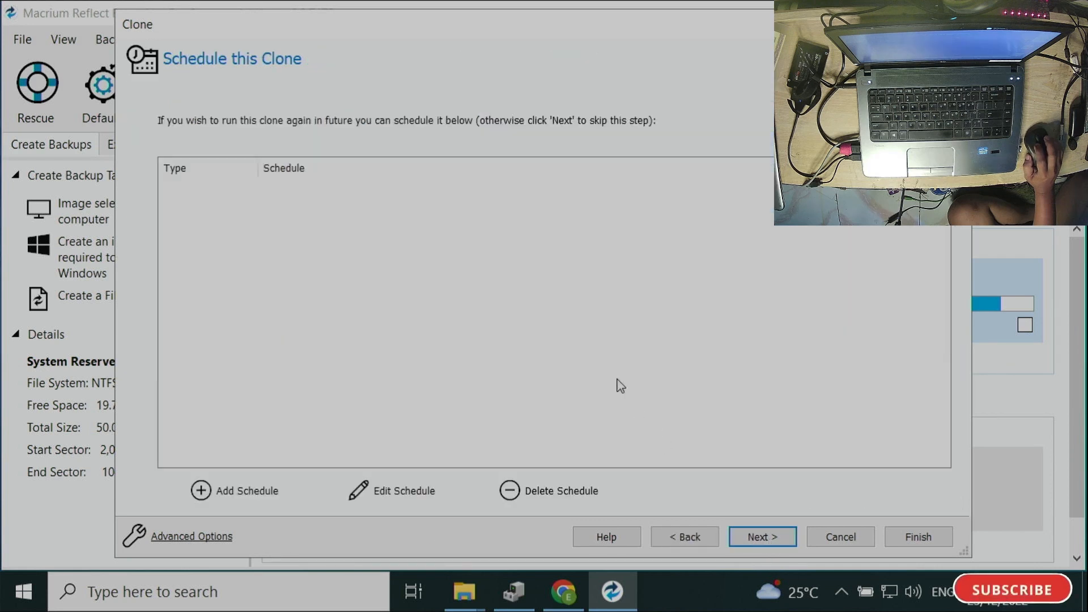
{"action": "left_click", "coordinate": [770, 541]}
{"action": "scroll", "coordinate": [669, 410], "scroll_direction": "down", "scroll_amount": 5}
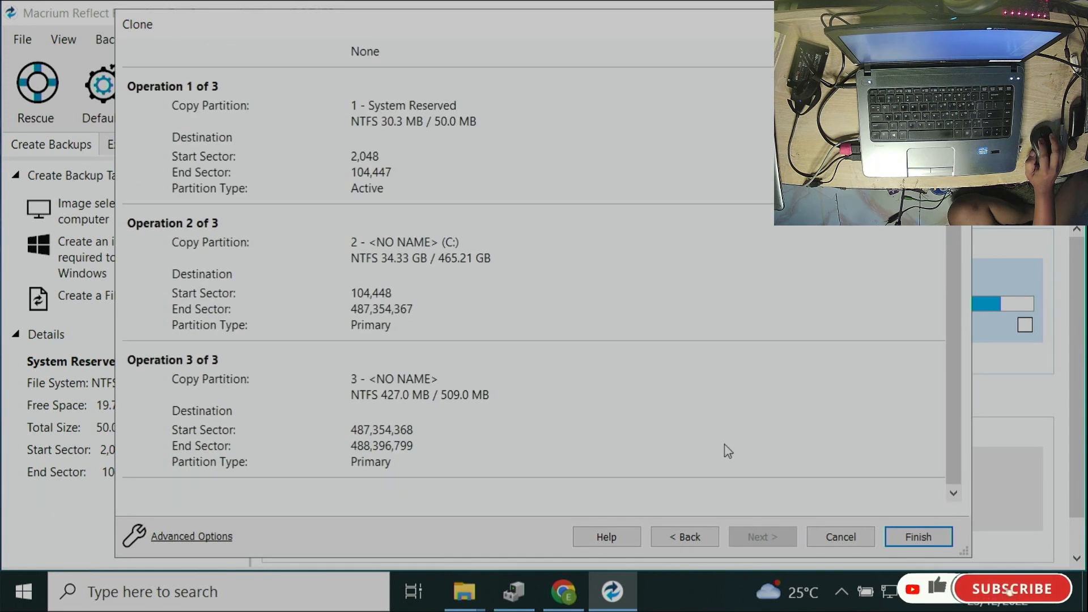
{"action": "scroll", "coordinate": [585, 369], "scroll_direction": "up", "scroll_amount": 5}
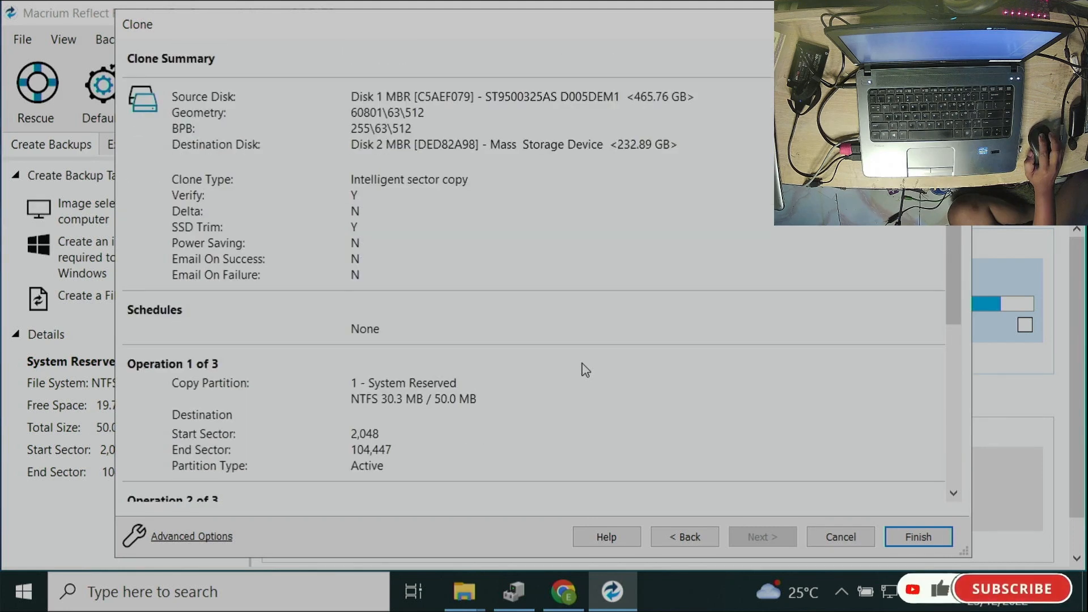
{"action": "scroll", "coordinate": [586, 369], "scroll_direction": "down", "scroll_amount": 5}
{"action": "scroll", "coordinate": [585, 369], "scroll_direction": "down", "scroll_amount": 1}
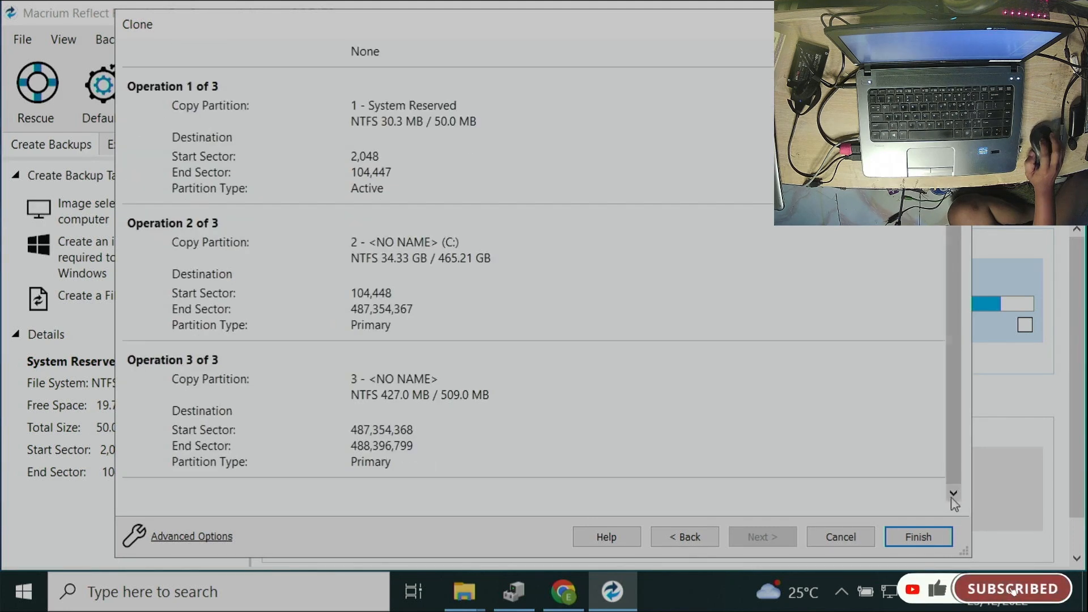
{"action": "left_click", "coordinate": [918, 536]}
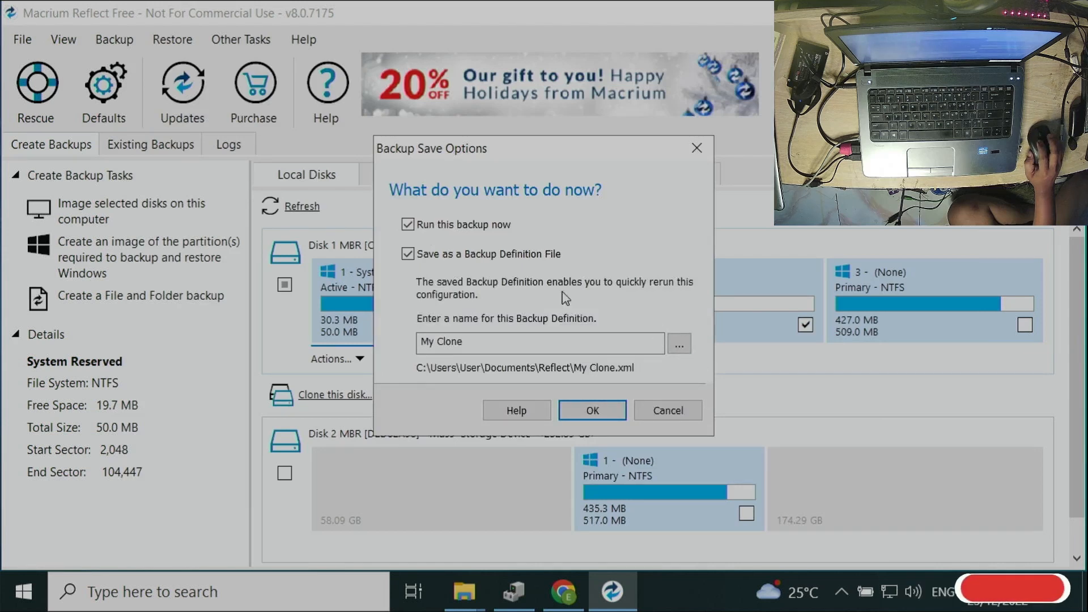
Run the clone now without saving a backup definition, confirming Disk 2's data will be overwritten
{"action": "left_click", "coordinate": [486, 264]}
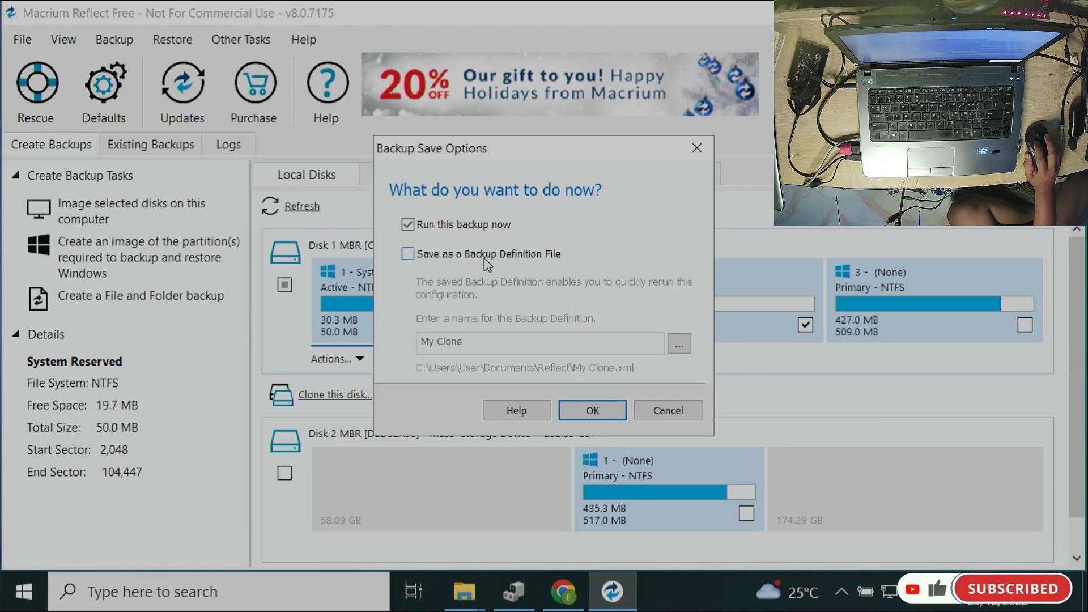
{"action": "left_click", "coordinate": [484, 258]}
{"action": "left_click", "coordinate": [484, 257]}
{"action": "left_click", "coordinate": [484, 230]}
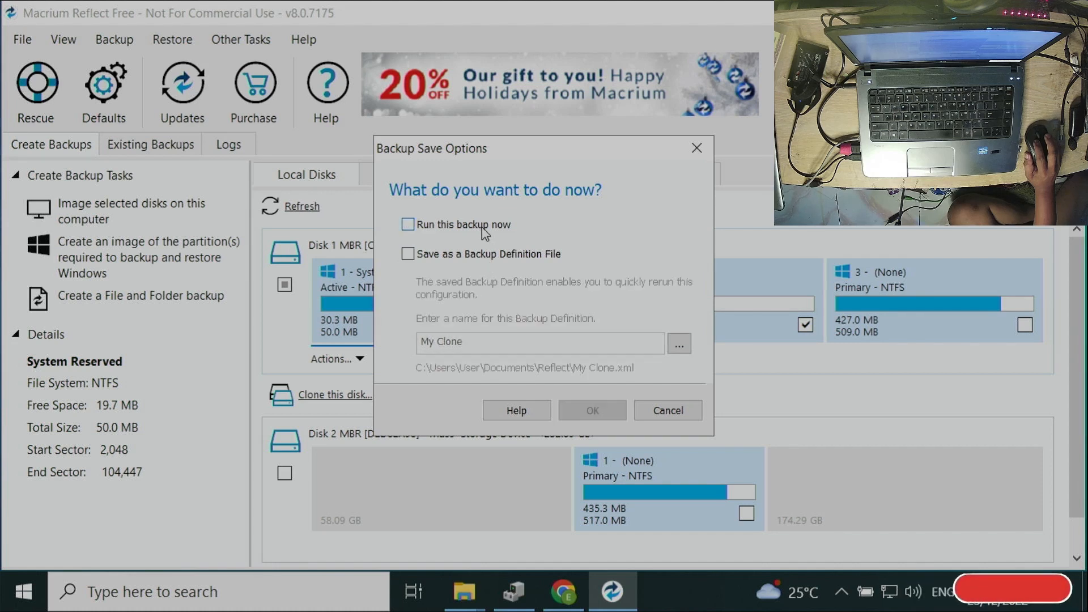
{"action": "left_click", "coordinate": [484, 231]}
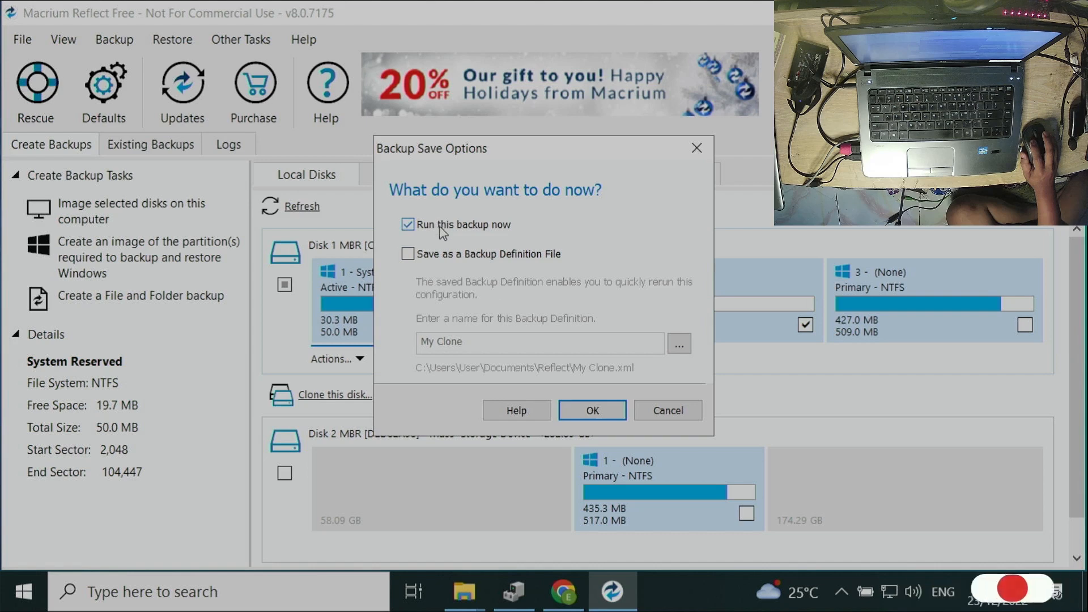
{"action": "left_click", "coordinate": [592, 410]}
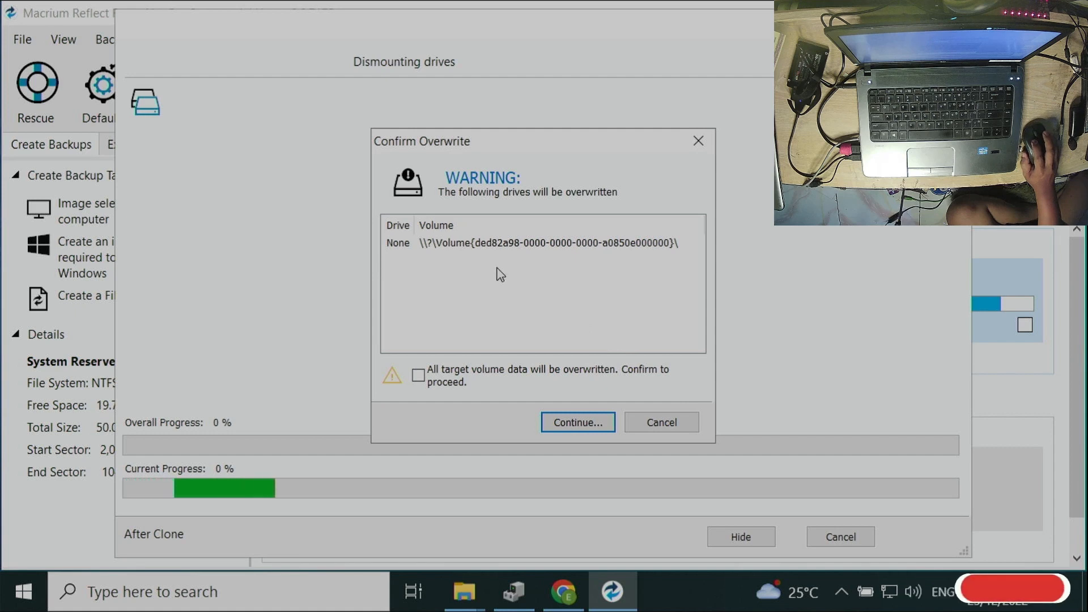
{"action": "left_click", "coordinate": [424, 377]}
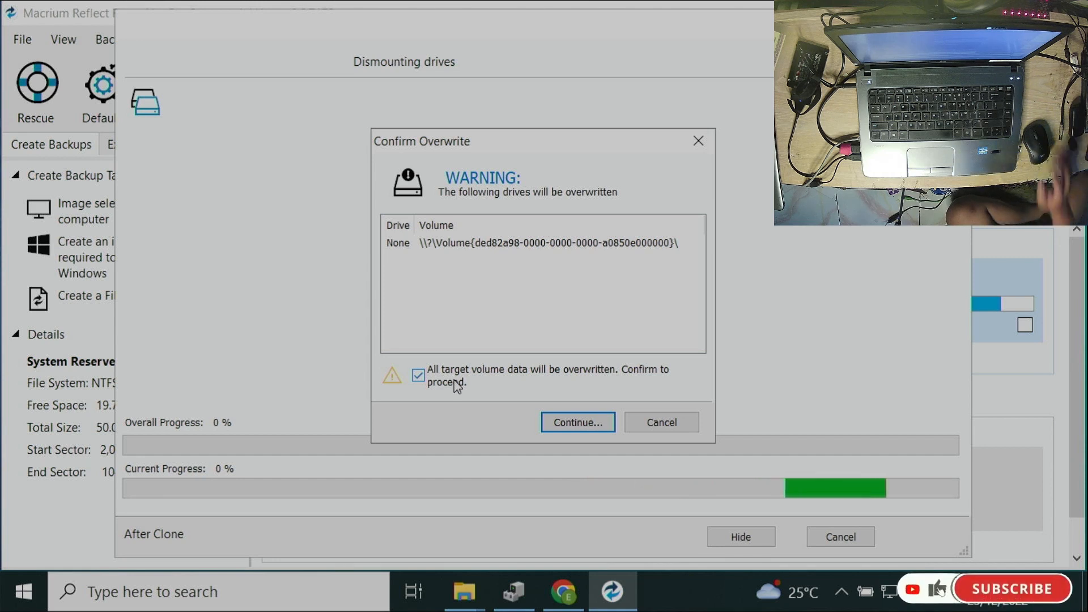
{"action": "left_click", "coordinate": [577, 424]}
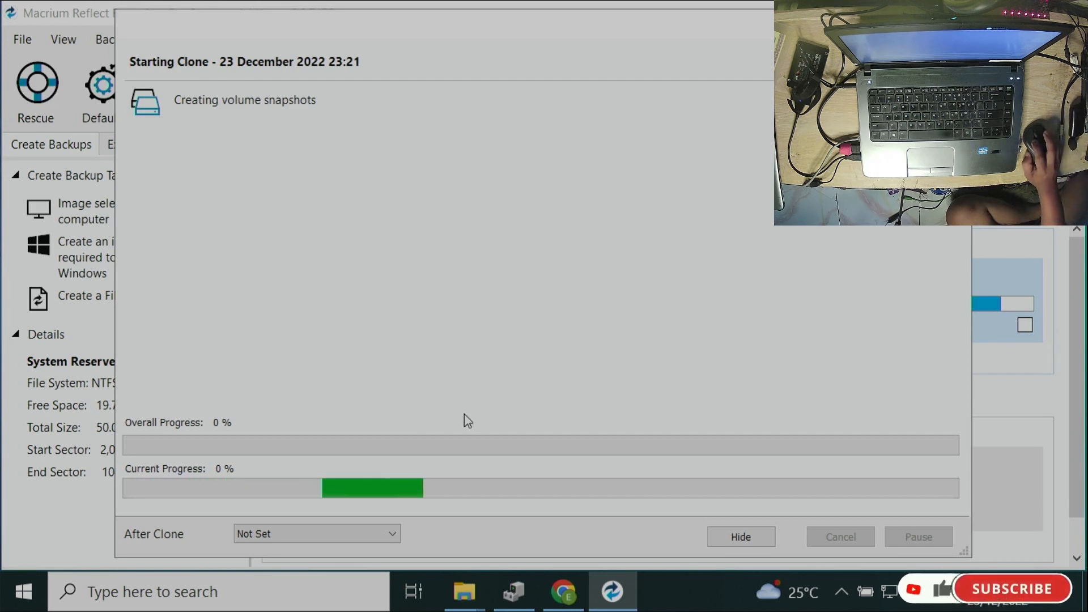
Leave the After Clone action at Not Set and glance at the open Explorer windows
{"action": "left_click", "coordinate": [374, 539]}
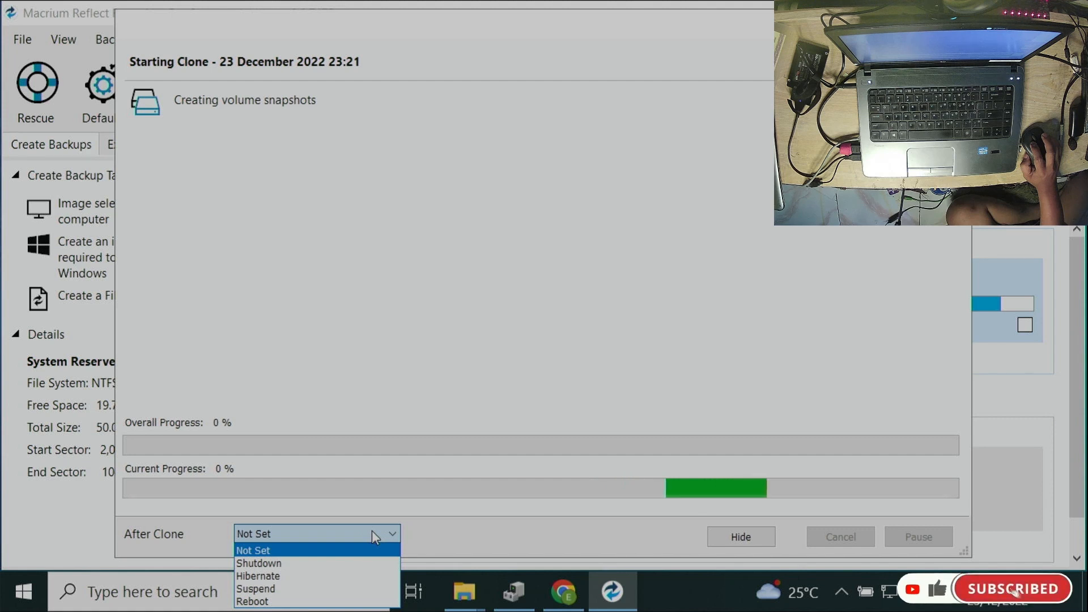
{"action": "left_click", "coordinate": [372, 533]}
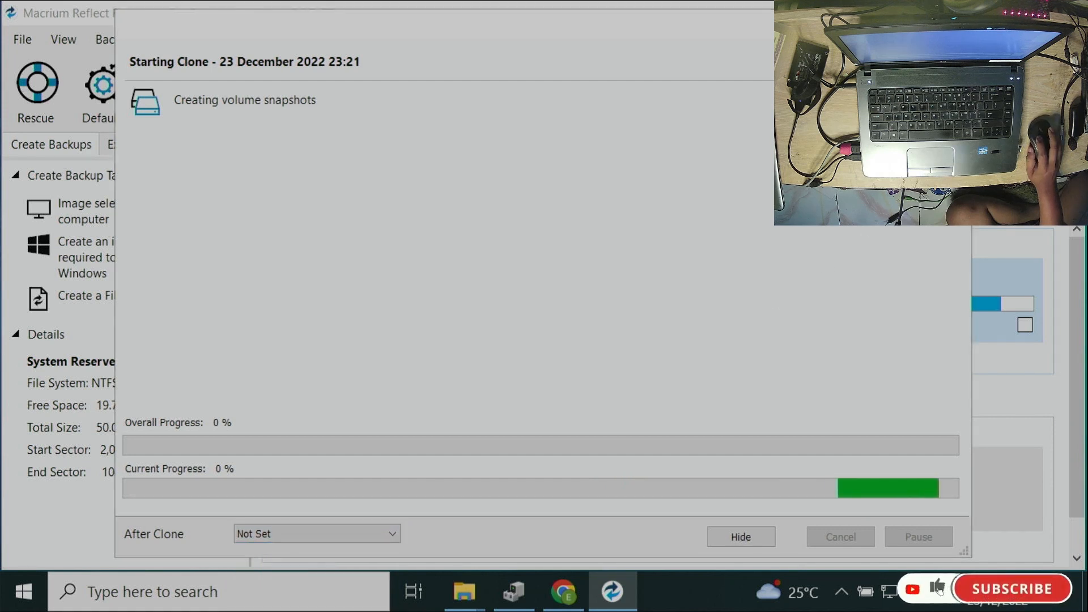
{"action": "left_click", "coordinate": [462, 599]}
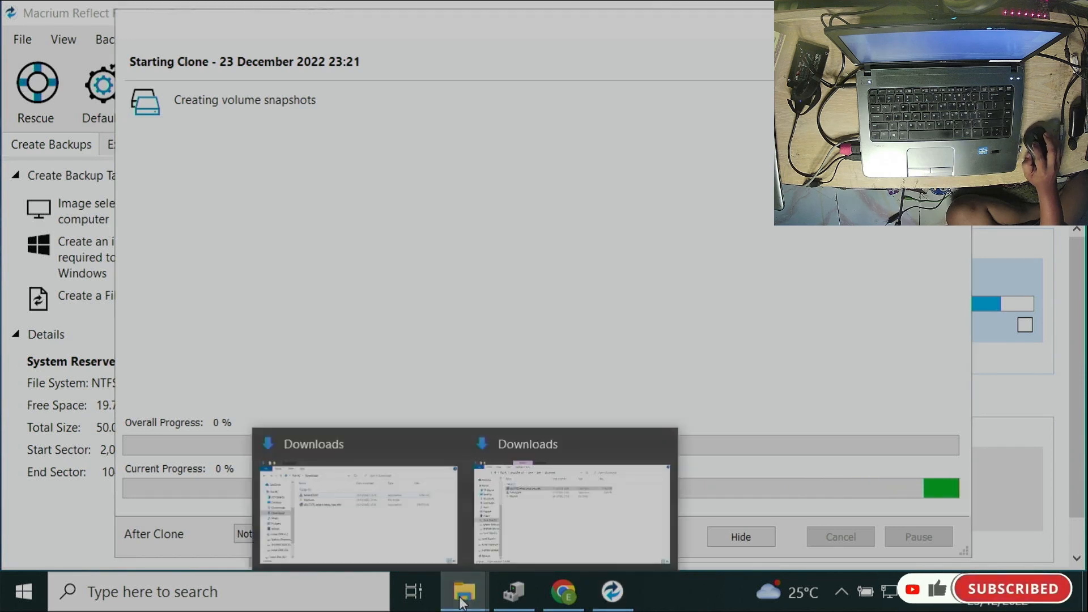
{"action": "left_click", "coordinate": [462, 602]}
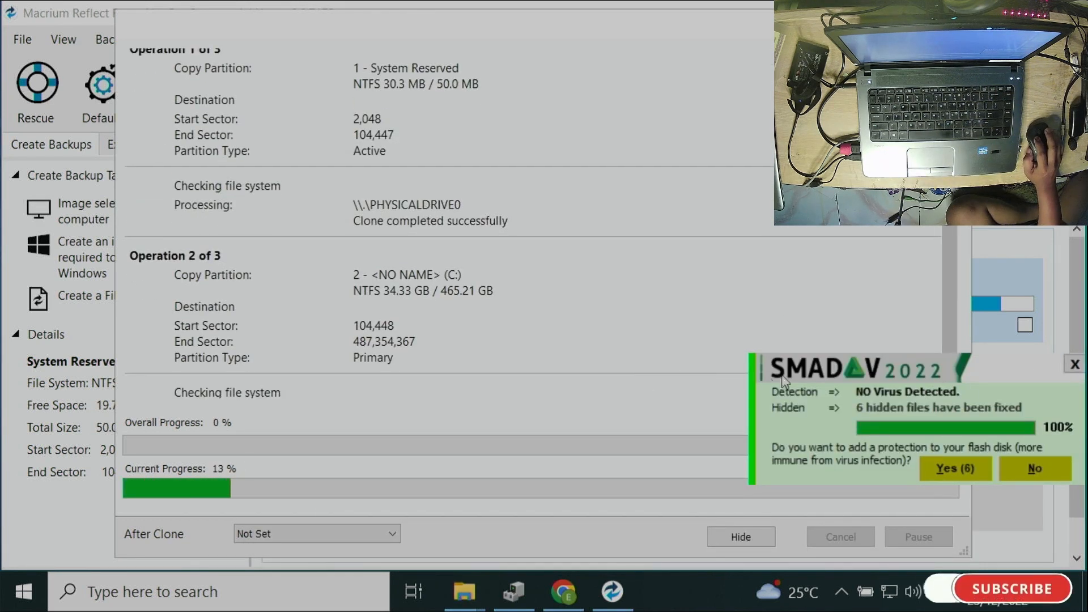
Close the SMADAV popup and show the desktop with Win+D
{"action": "left_click", "coordinate": [1074, 364]}
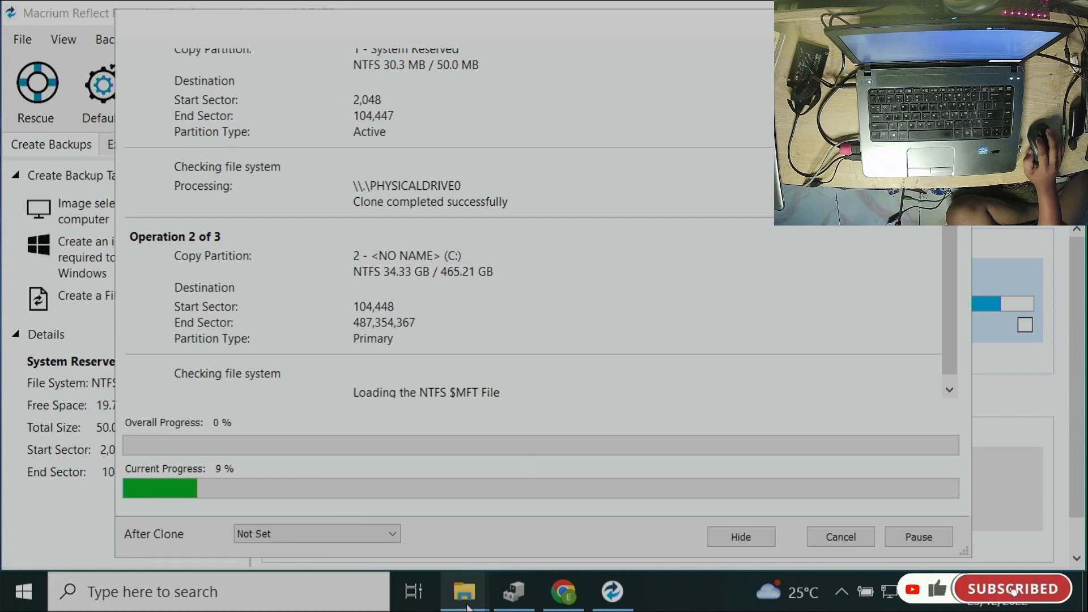
{"action": "mouse_move", "coordinate": [468, 605]}
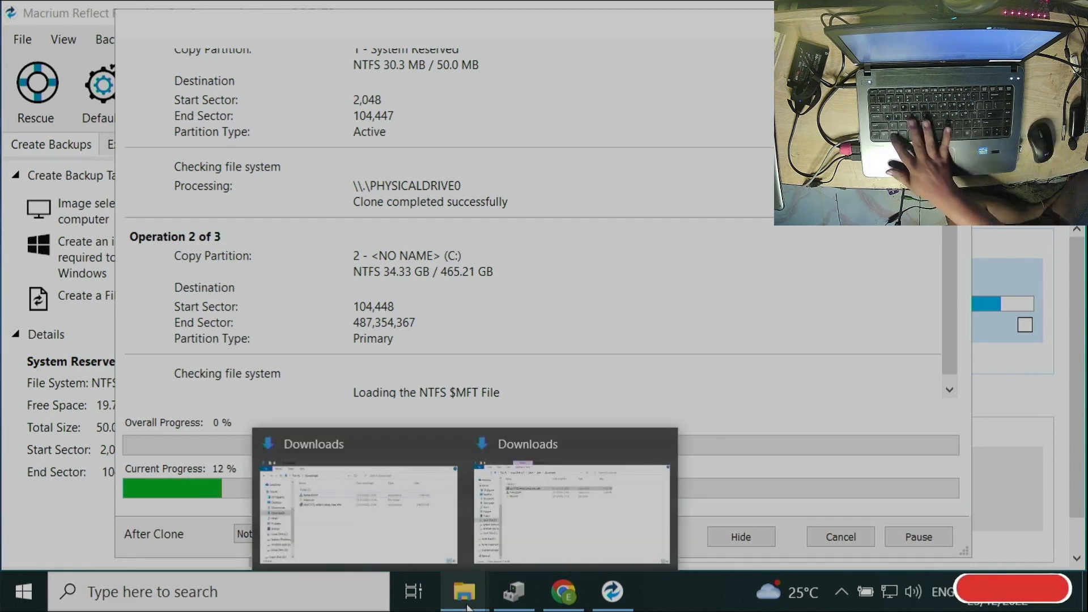
{"action": "key", "text": "super+d"}
Open the Power & sleep page in Windows Settings from the desktop
{"action": "right_click", "coordinate": [644, 212]}
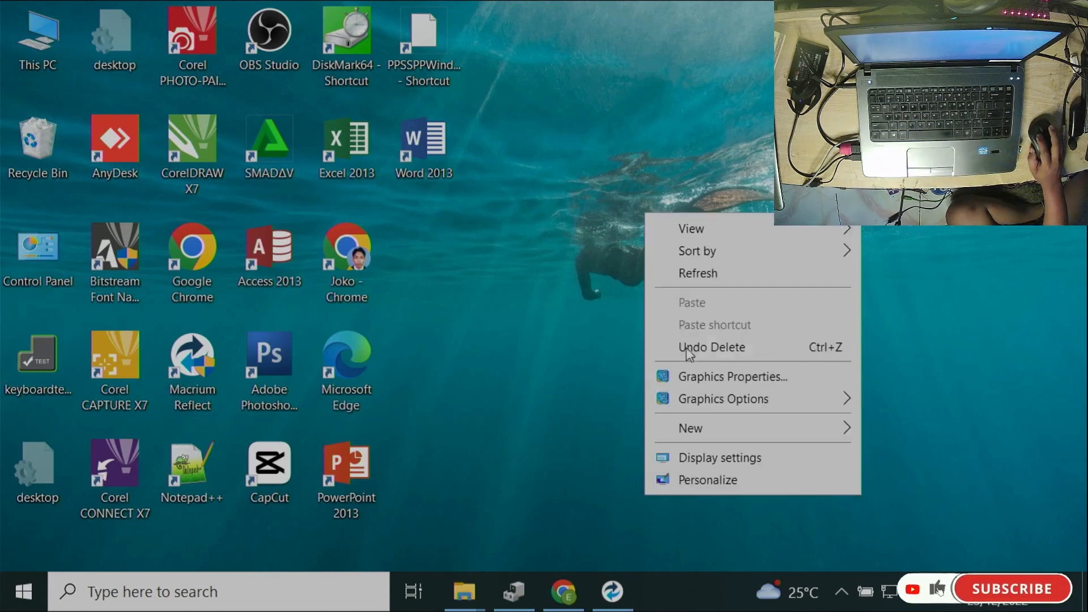
{"action": "key", "text": "super+d"}
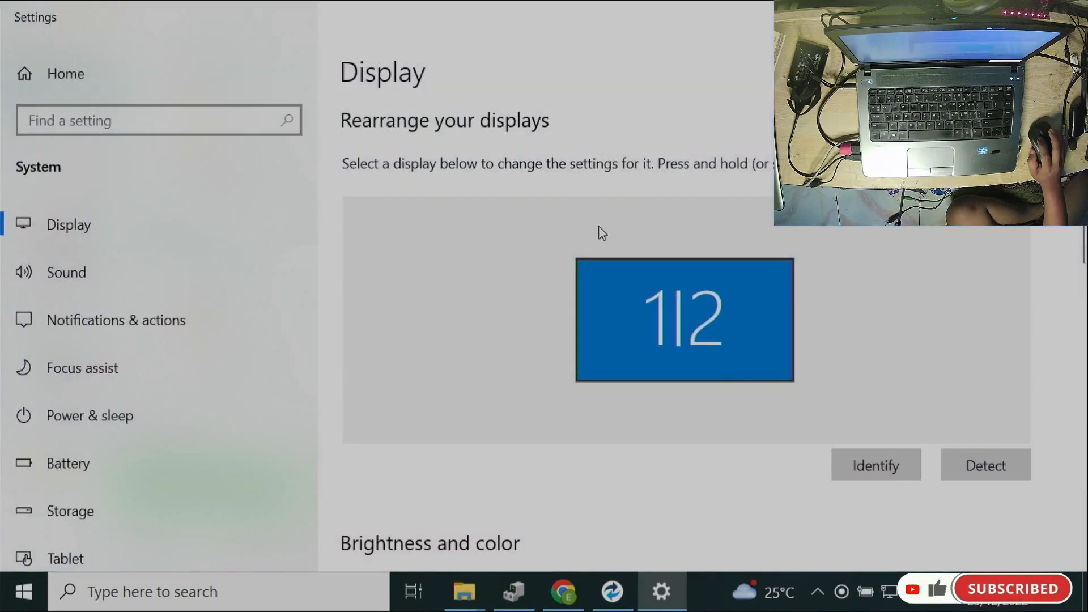
{"action": "left_click", "coordinate": [111, 276]}
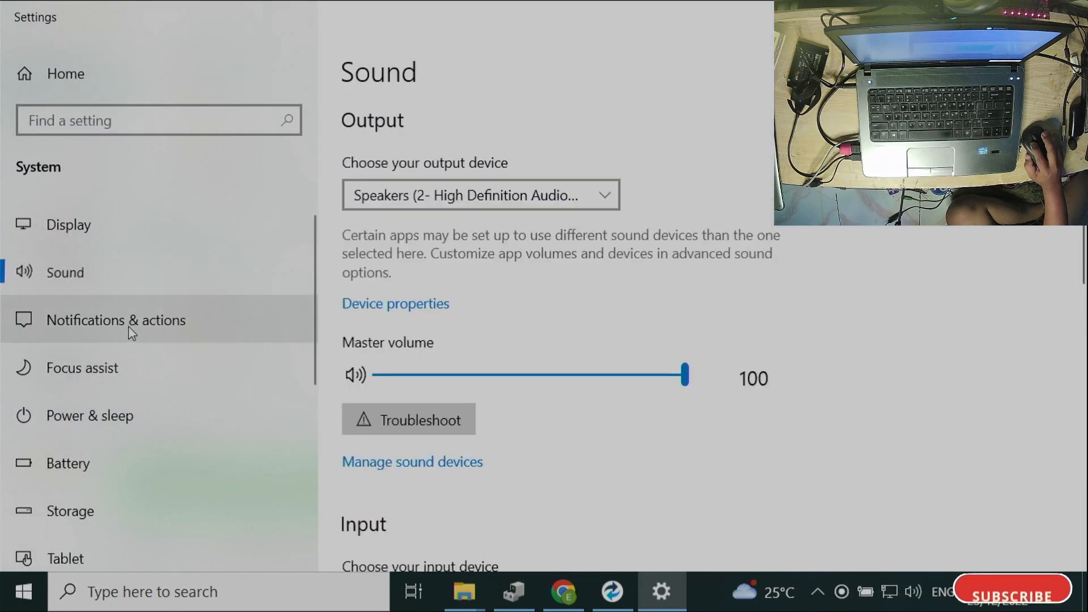
{"action": "left_click", "coordinate": [100, 429]}
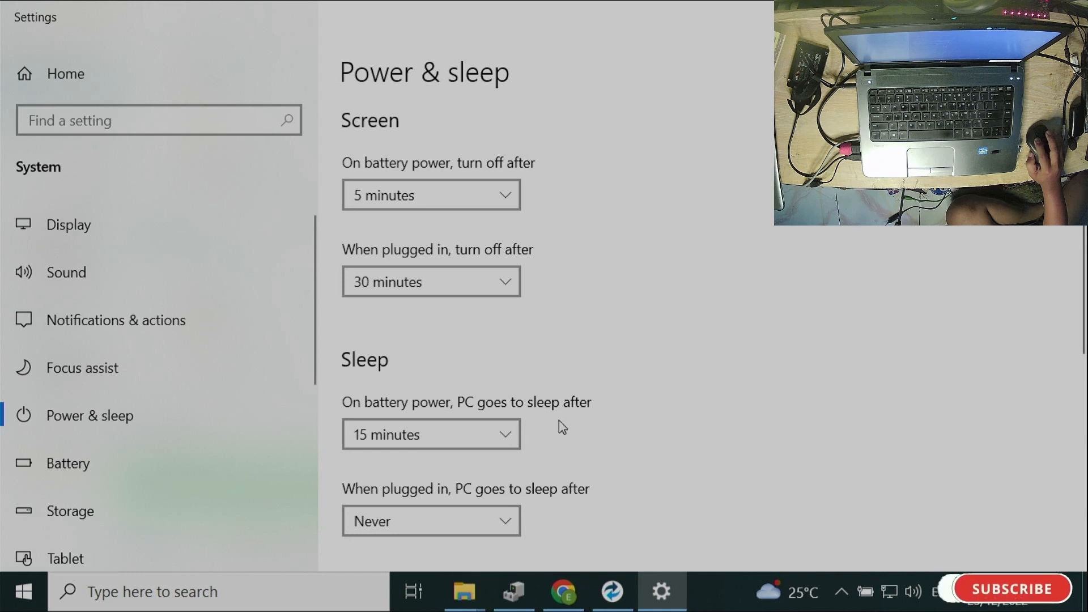
Set the plugged-in screen turn-off to Never, keeping plugged-in sleep at Never
{"action": "left_click", "coordinate": [498, 287]}
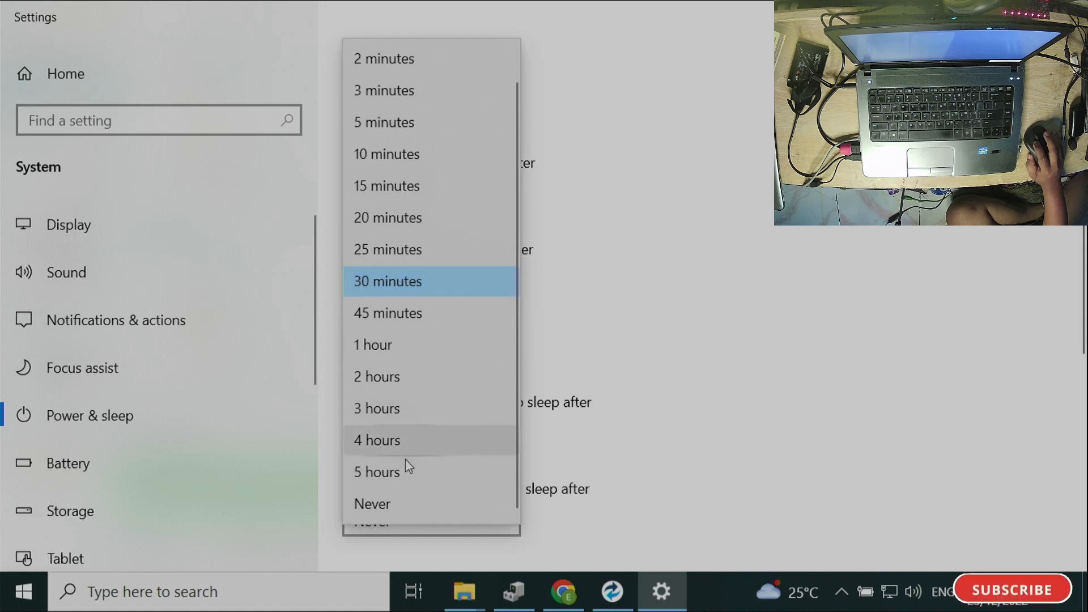
{"action": "left_click", "coordinate": [403, 503]}
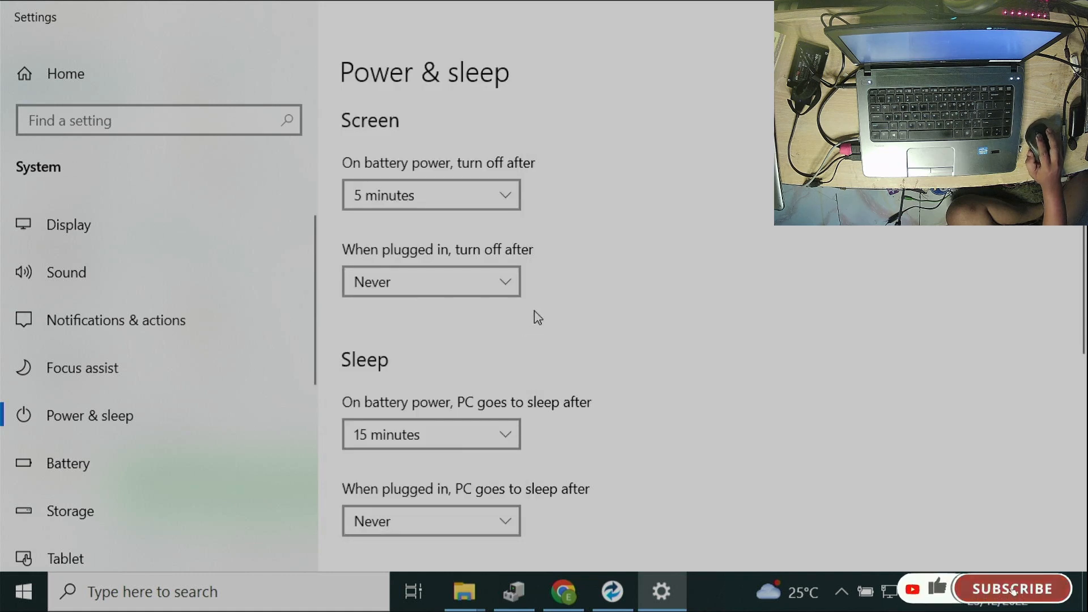
{"action": "scroll", "coordinate": [537, 316], "scroll_direction": "down", "scroll_amount": 3}
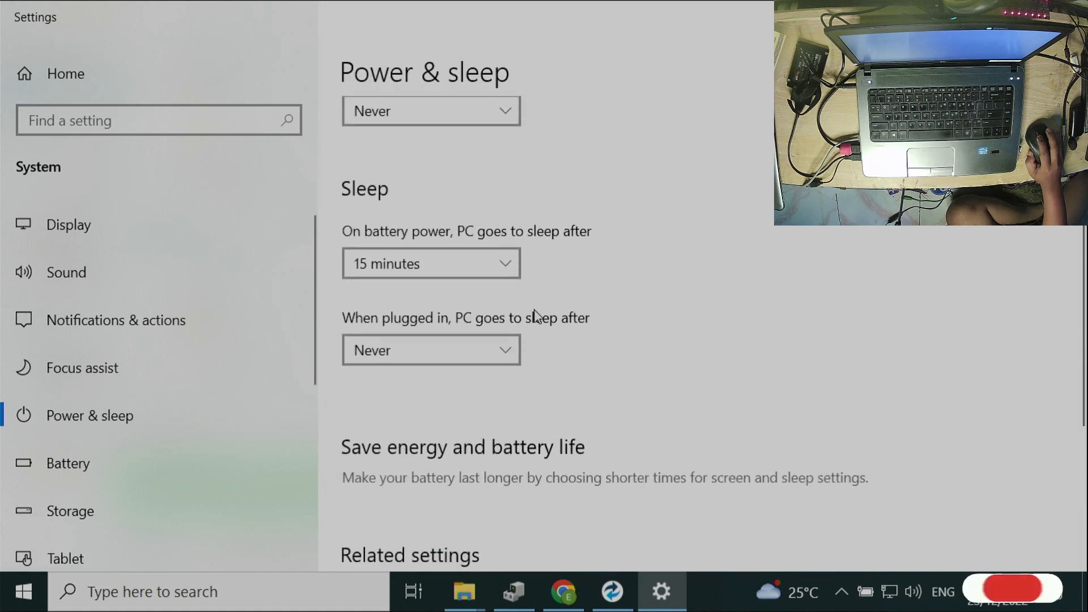
{"action": "left_click", "coordinate": [506, 350]}
{"action": "left_click", "coordinate": [596, 348]}
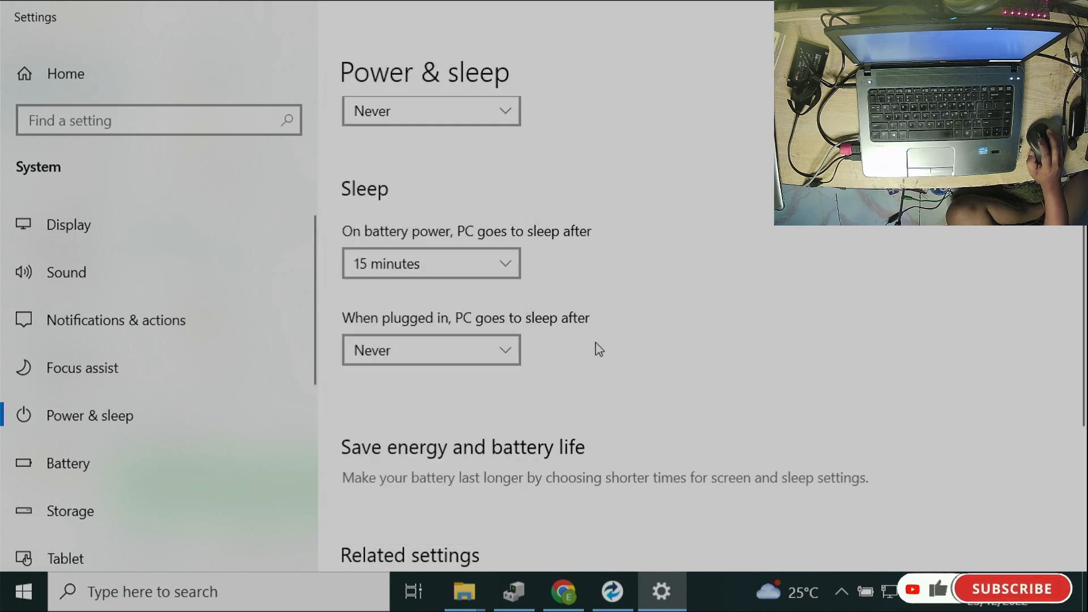
{"action": "scroll", "coordinate": [596, 348], "scroll_direction": "down", "scroll_amount": 5}
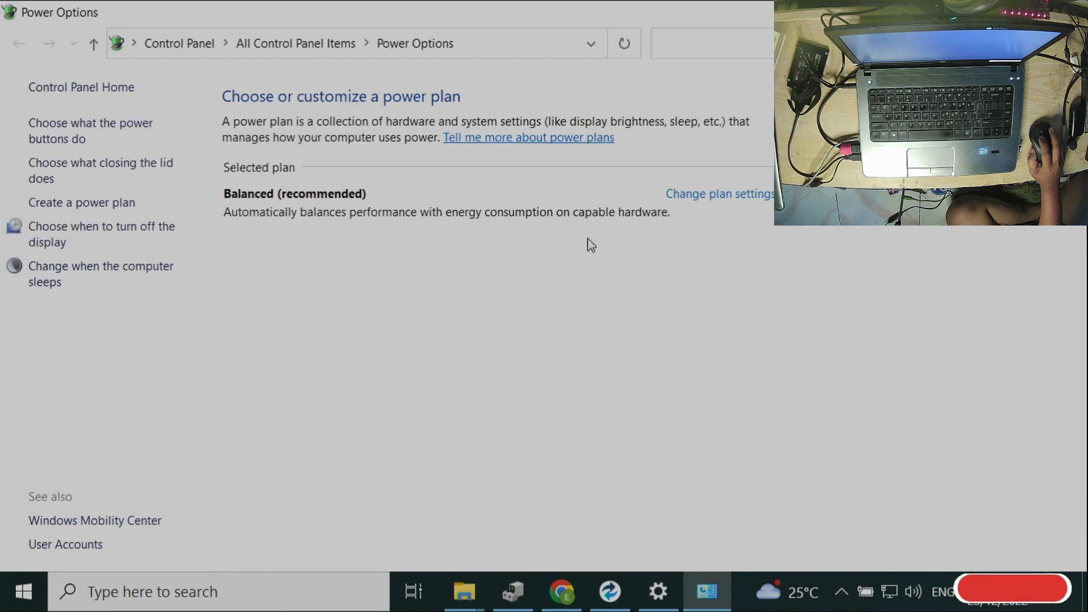
In the Balanced plan's advanced settings, set plugged-in hard disk turn-off to Never and apply
{"action": "left_click", "coordinate": [692, 195]}
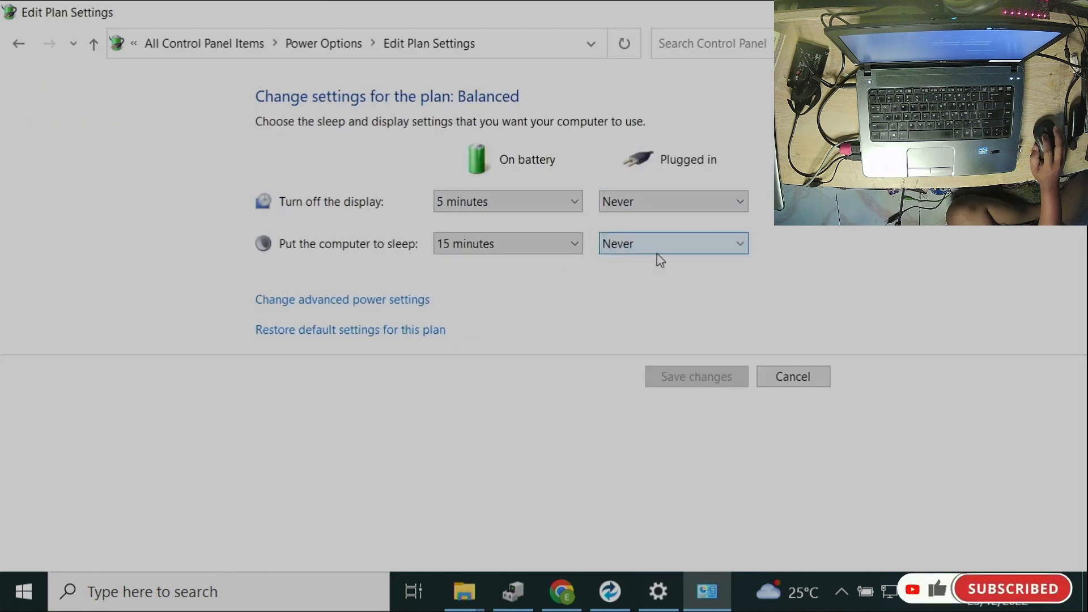
{"action": "left_click", "coordinate": [403, 301]}
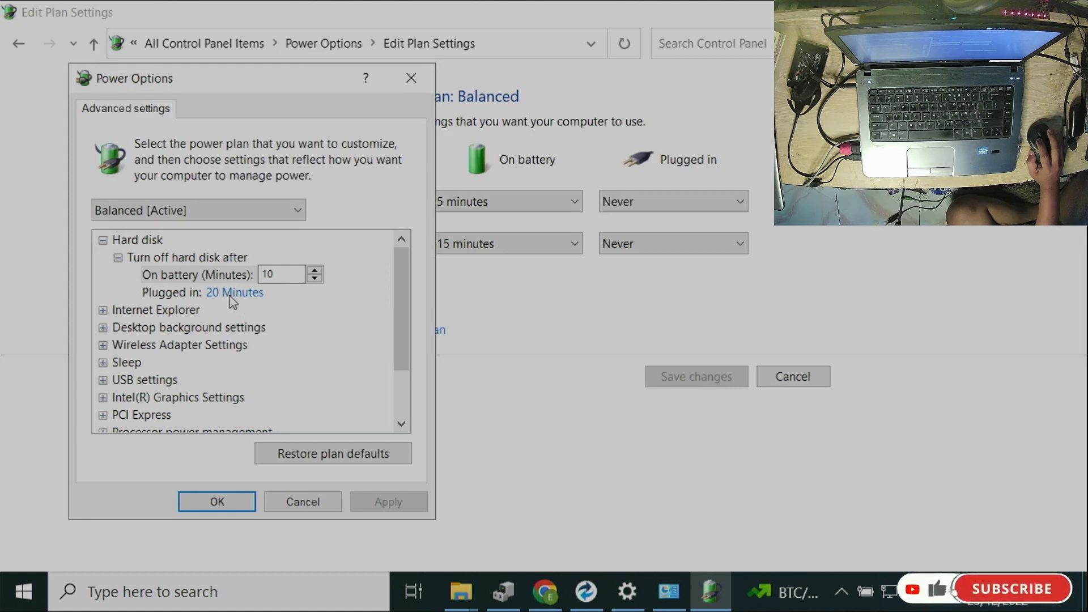
{"action": "left_click", "coordinate": [233, 300]}
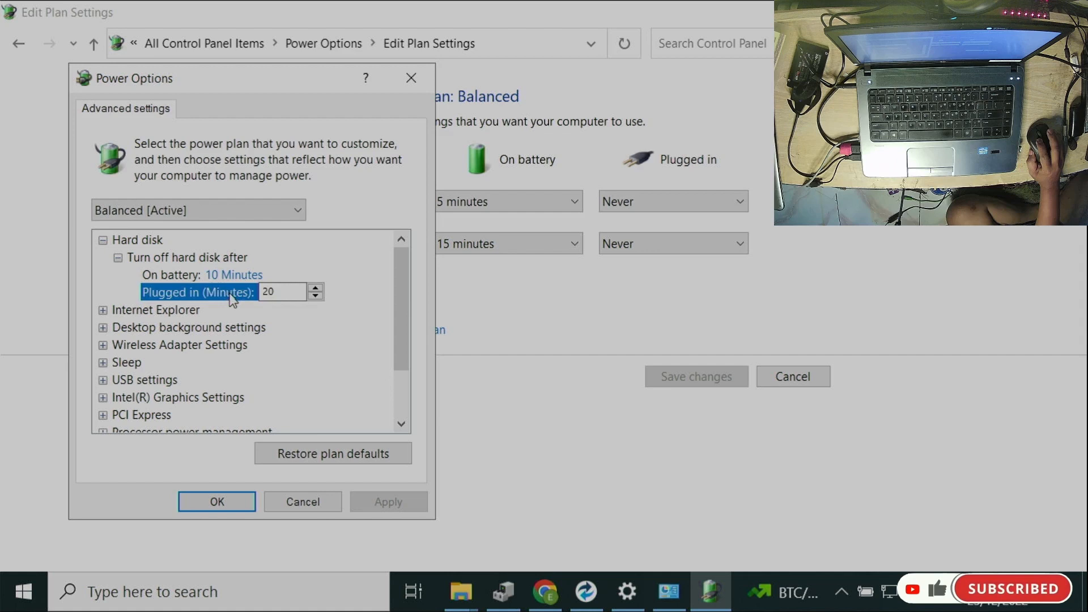
{"action": "left_click", "coordinate": [315, 296]}
{"action": "left_click", "coordinate": [315, 296]}
{"action": "left_click_drag", "start_coordinate": [315, 296], "coordinate": [315, 295]}
{"action": "left_click", "coordinate": [390, 502]}
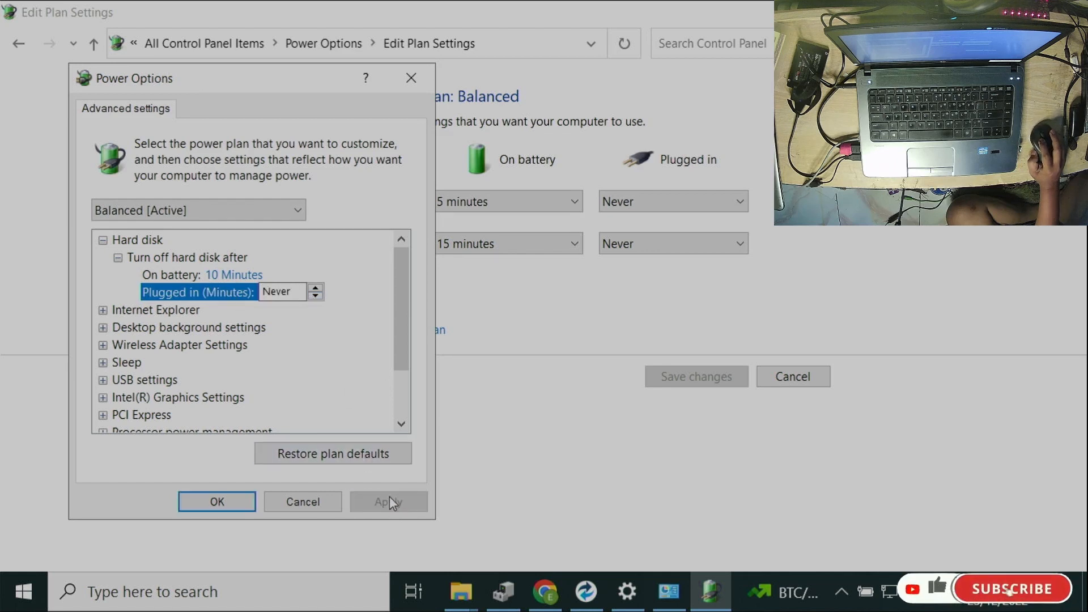
Look through the Sleep, Battery and Display groups, then close advanced settings with OK
{"action": "scroll", "coordinate": [259, 396], "scroll_direction": "down", "scroll_amount": 2}
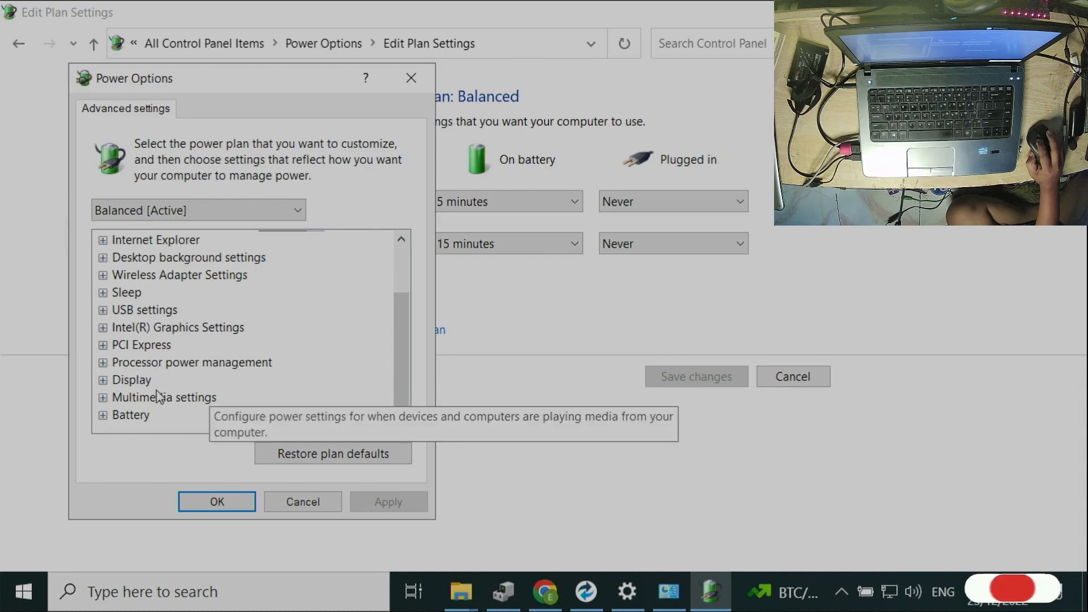
{"action": "left_click", "coordinate": [103, 293]}
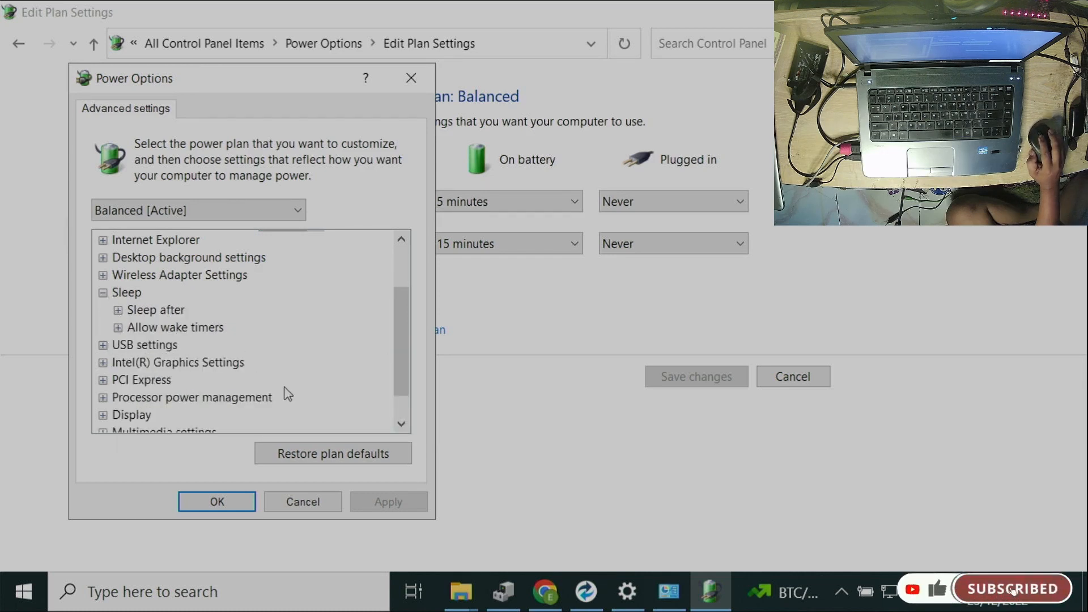
{"action": "scroll", "coordinate": [288, 394], "scroll_direction": "down", "scroll_amount": 1}
{"action": "left_click", "coordinate": [103, 415]}
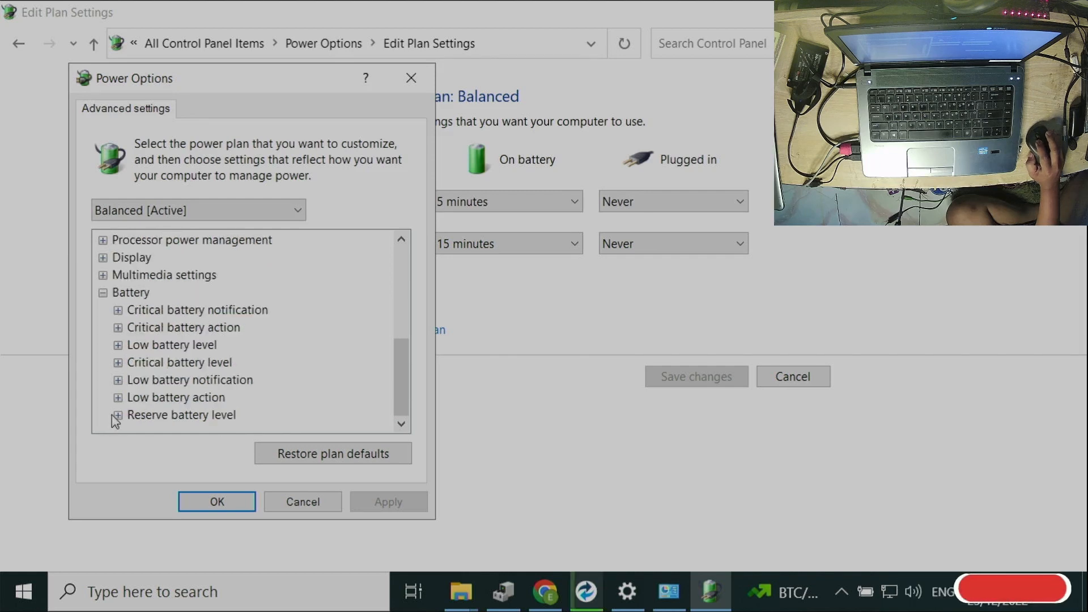
{"action": "left_click", "coordinate": [103, 257]}
{"action": "left_click", "coordinate": [118, 275]}
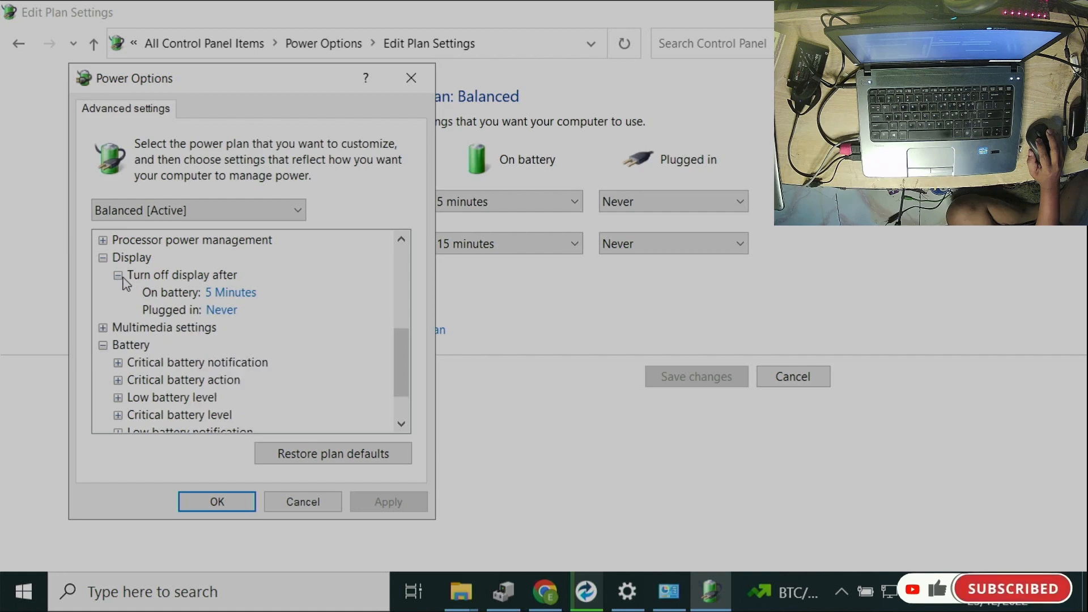
{"action": "left_click", "coordinate": [205, 501]}
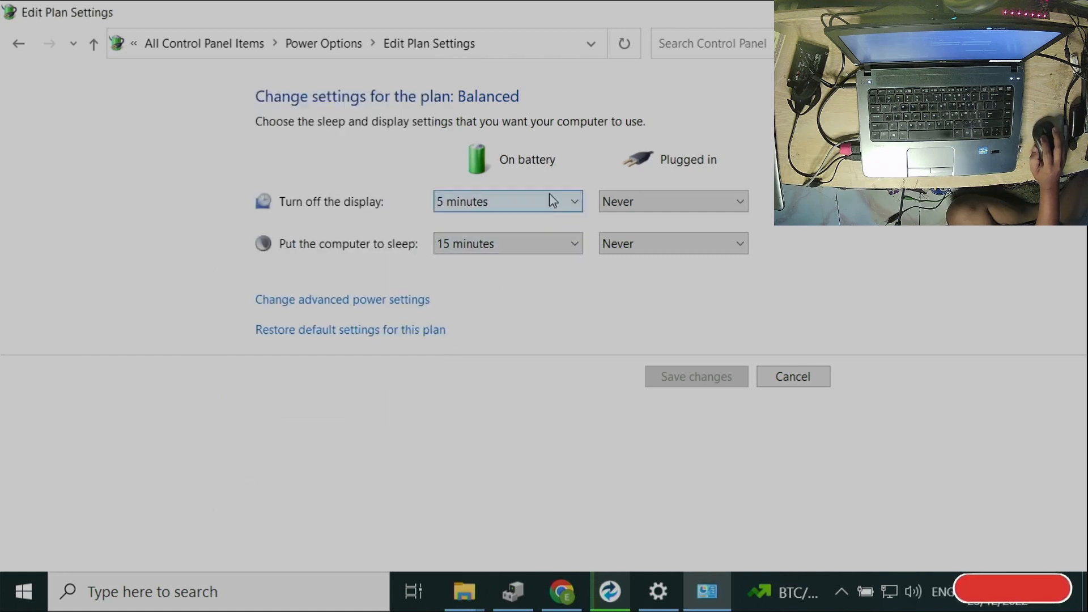
Set the plugged-in display to turn off after 20 minutes, keep battery sleep at 15 minutes, and save
{"action": "left_click", "coordinate": [685, 198]}
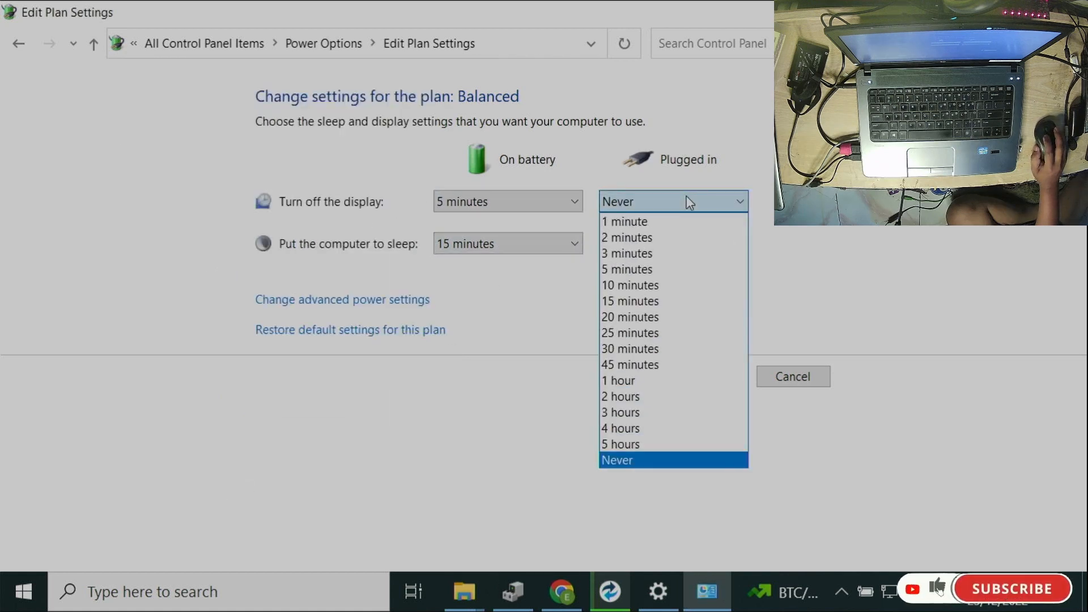
{"action": "left_click", "coordinate": [644, 320]}
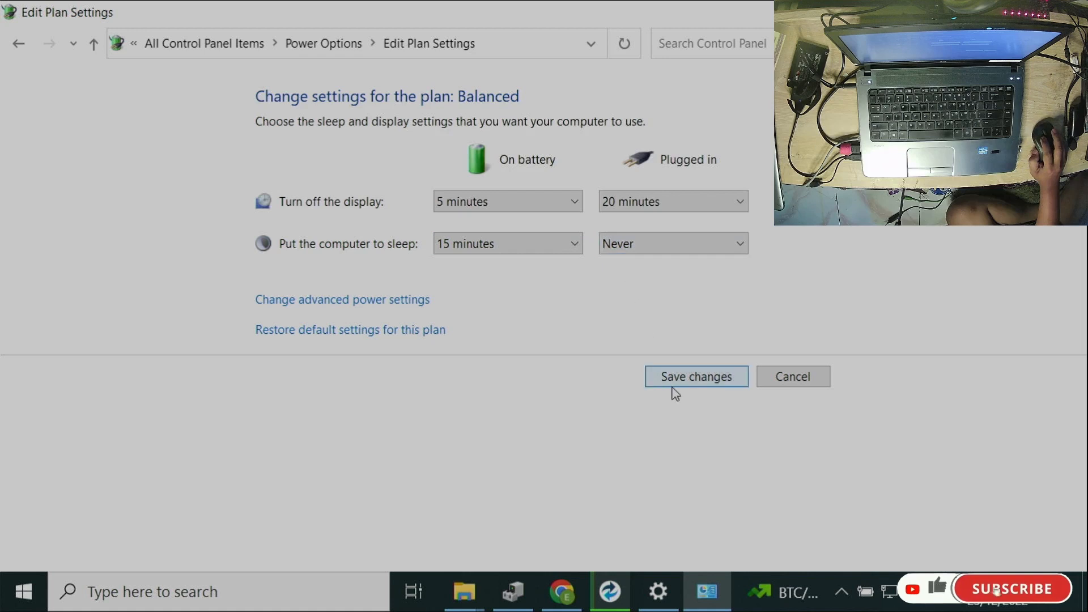
{"action": "left_click", "coordinate": [563, 255]}
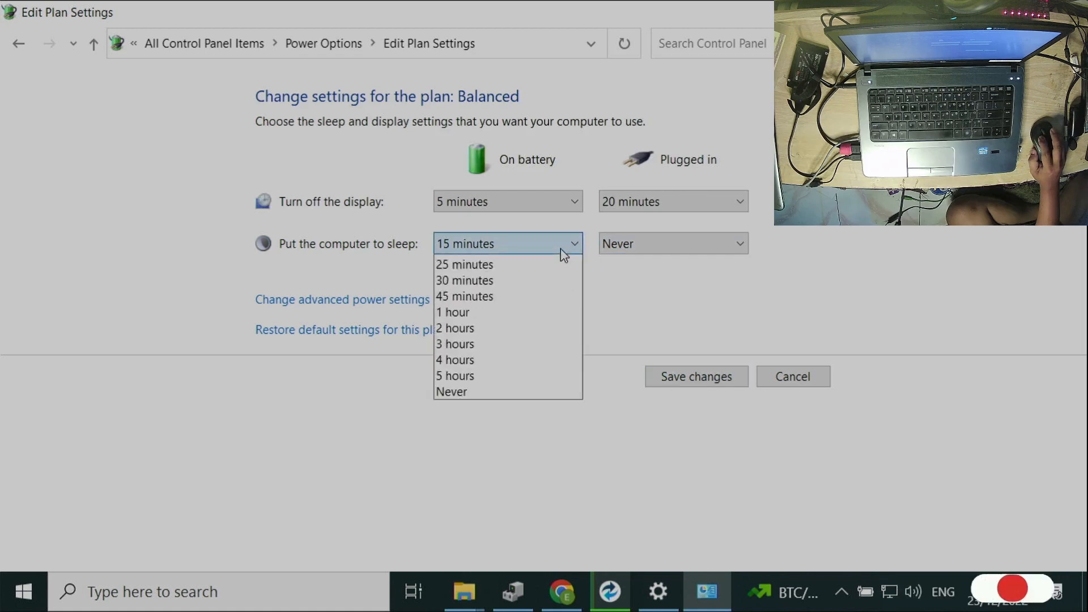
{"action": "left_click", "coordinate": [561, 249]}
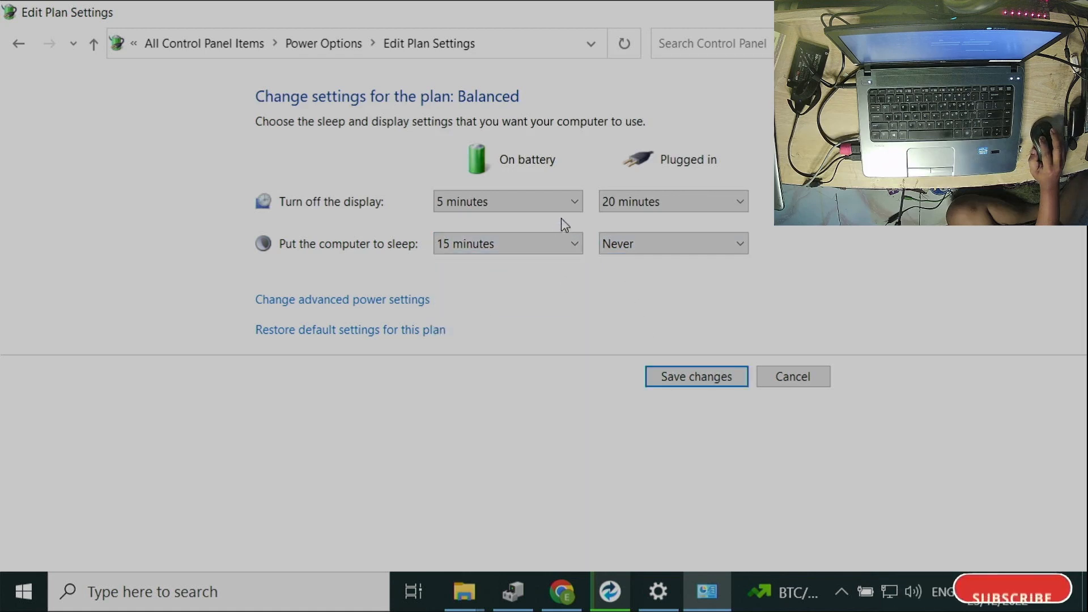
{"action": "left_click", "coordinate": [704, 374]}
{"action": "left_click", "coordinate": [1065, 12]}
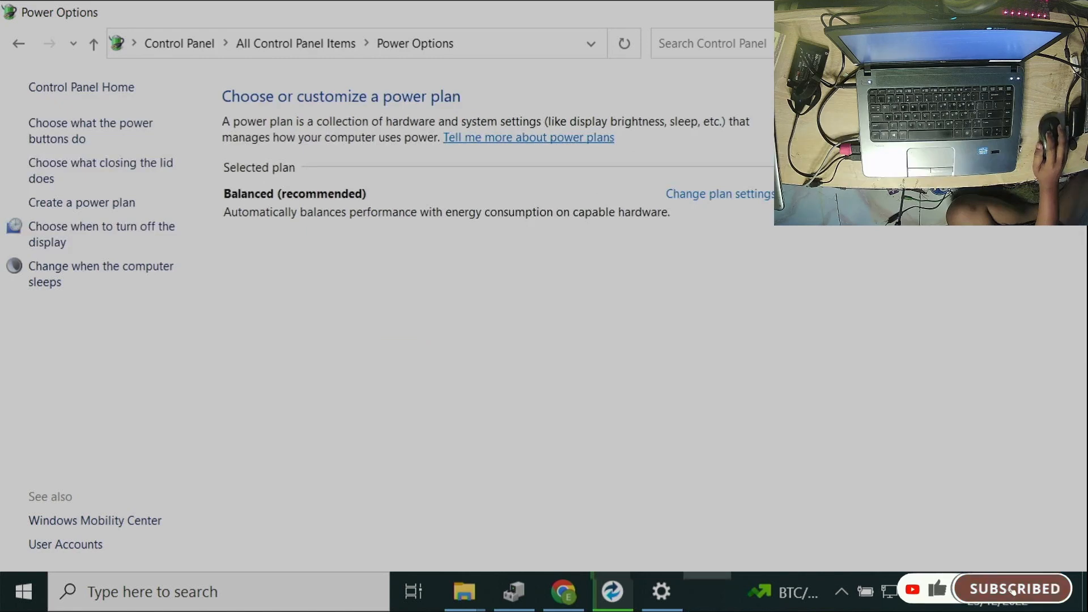
Close the Windows Settings window to reveal Macrium's completed clone progress
{"action": "left_click", "coordinate": [1065, 12]}
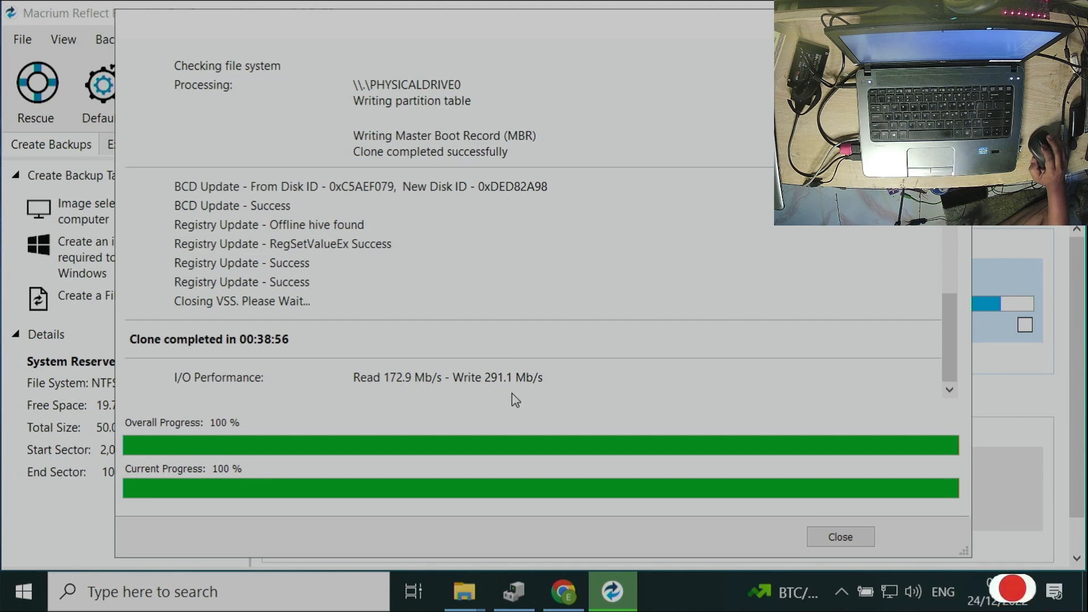
Review the clone log and close the report for the clone completed in 00:38:56
{"action": "scroll", "coordinate": [514, 402], "scroll_direction": "up", "scroll_amount": 10}
{"action": "scroll", "coordinate": [515, 400], "scroll_direction": "up", "scroll_amount": 6}
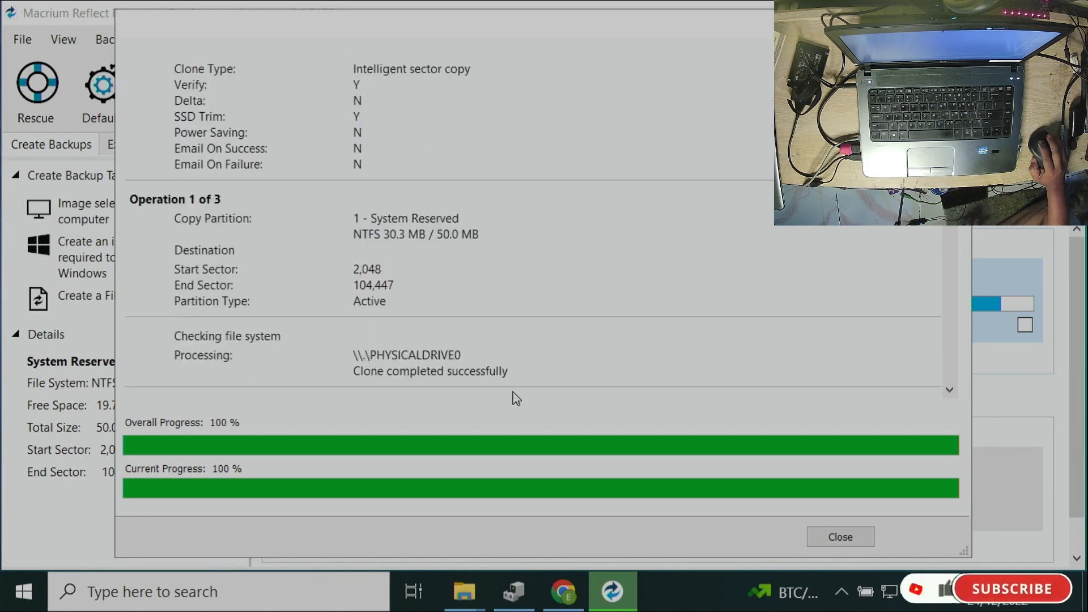
{"action": "scroll", "coordinate": [516, 398], "scroll_direction": "down", "scroll_amount": 12}
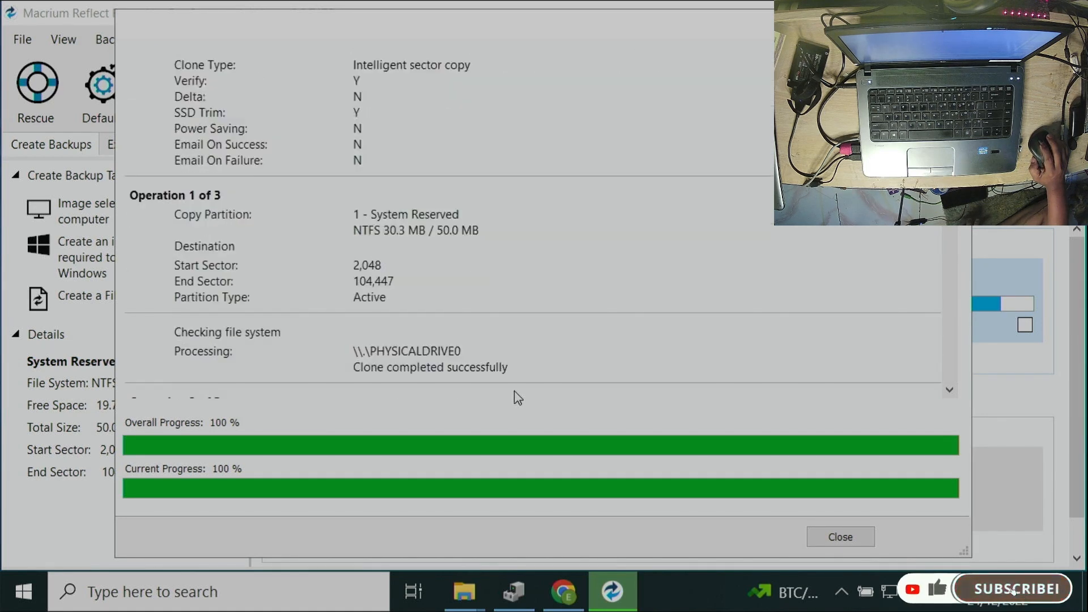
{"action": "scroll", "coordinate": [517, 398], "scroll_direction": "down", "scroll_amount": 5}
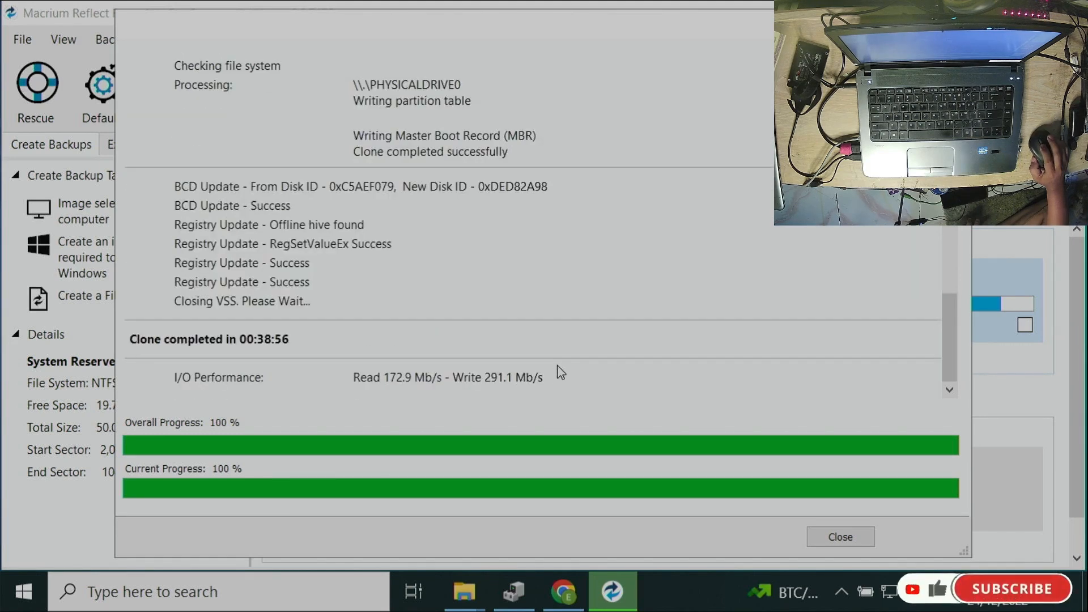
{"action": "left_click", "coordinate": [846, 539]}
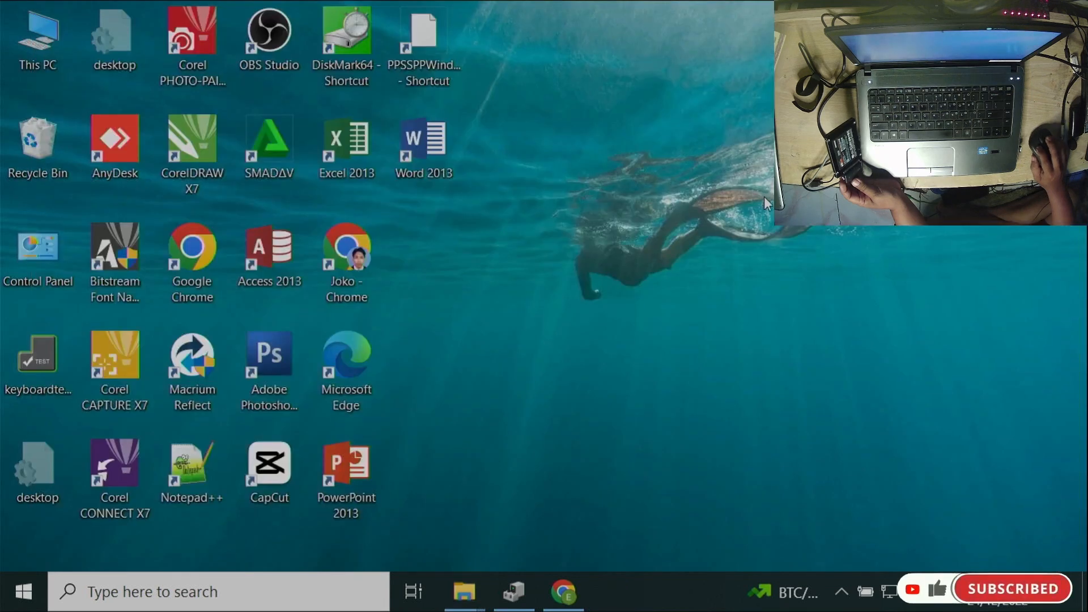
Refresh the desktop, then shut down the PC via Start > Power > Shut down
{"action": "right_click", "coordinate": [762, 198]}
{"action": "left_click", "coordinate": [815, 254]}
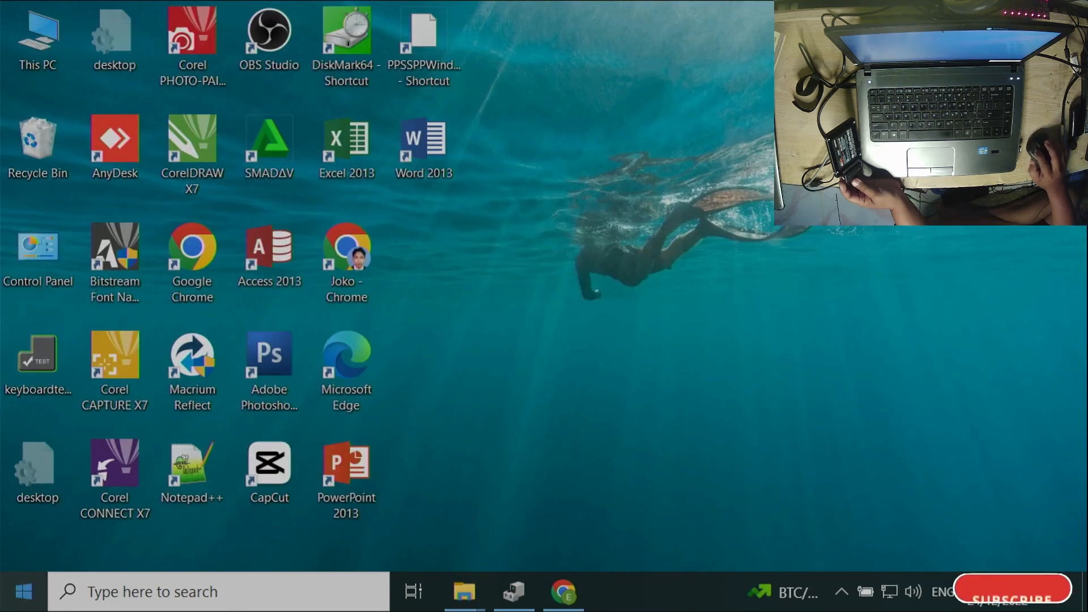
{"action": "left_click", "coordinate": [19, 604]}
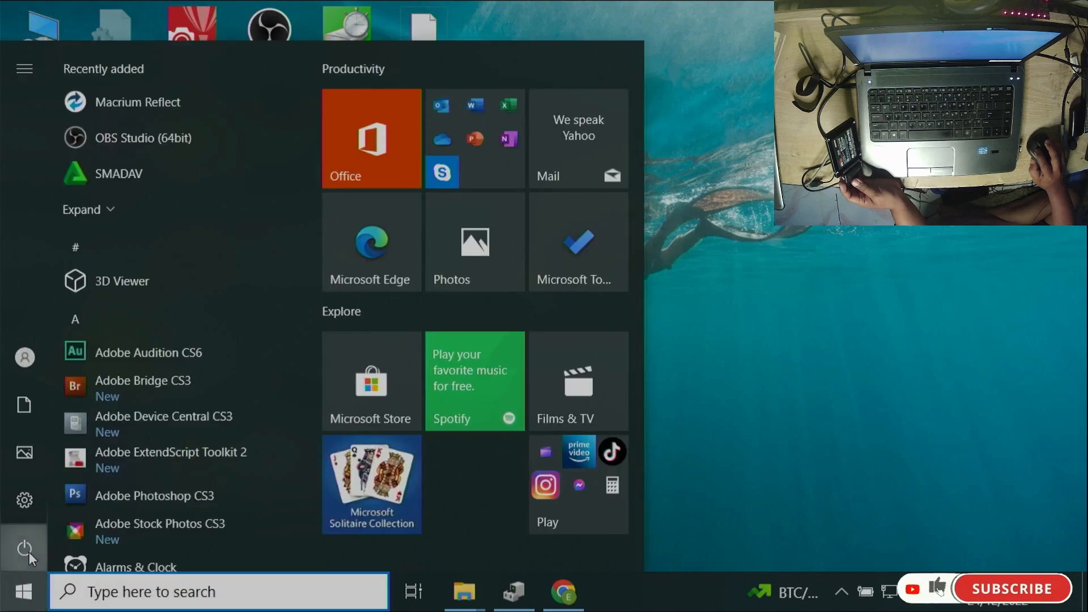
{"action": "left_click", "coordinate": [24, 548]}
{"action": "left_click", "coordinate": [62, 466]}
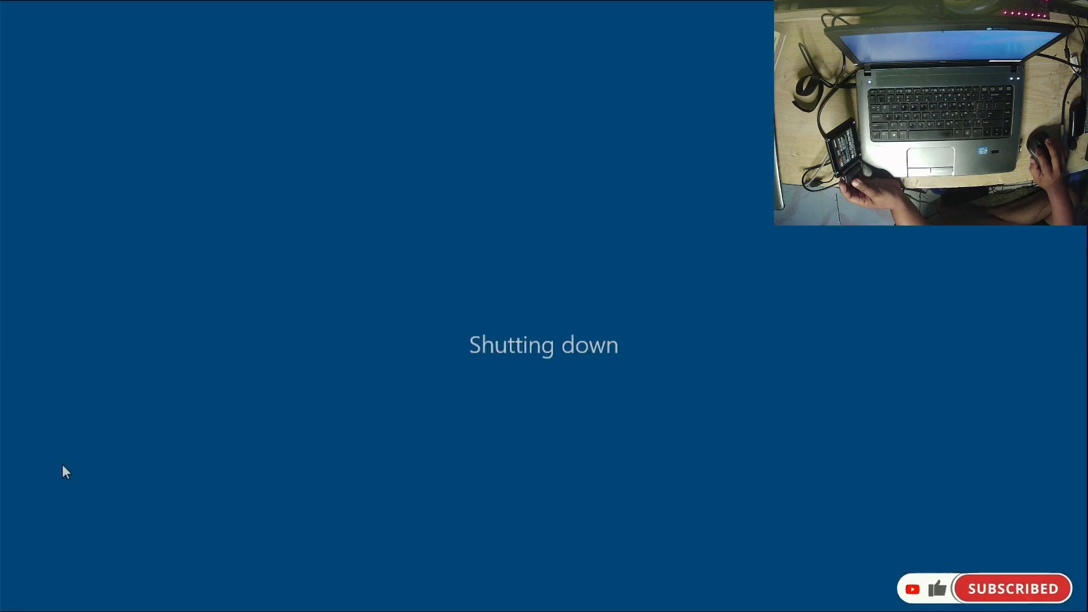
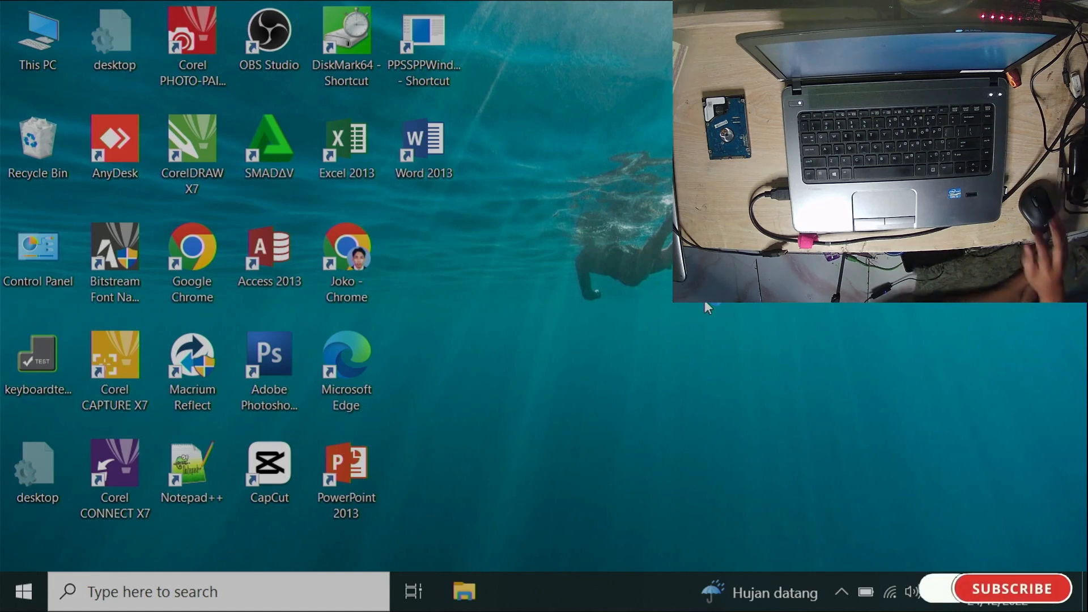
Change the display scaling from 125% to 100% (Recommended) and close Settings
{"action": "right_click", "coordinate": [648, 231]}
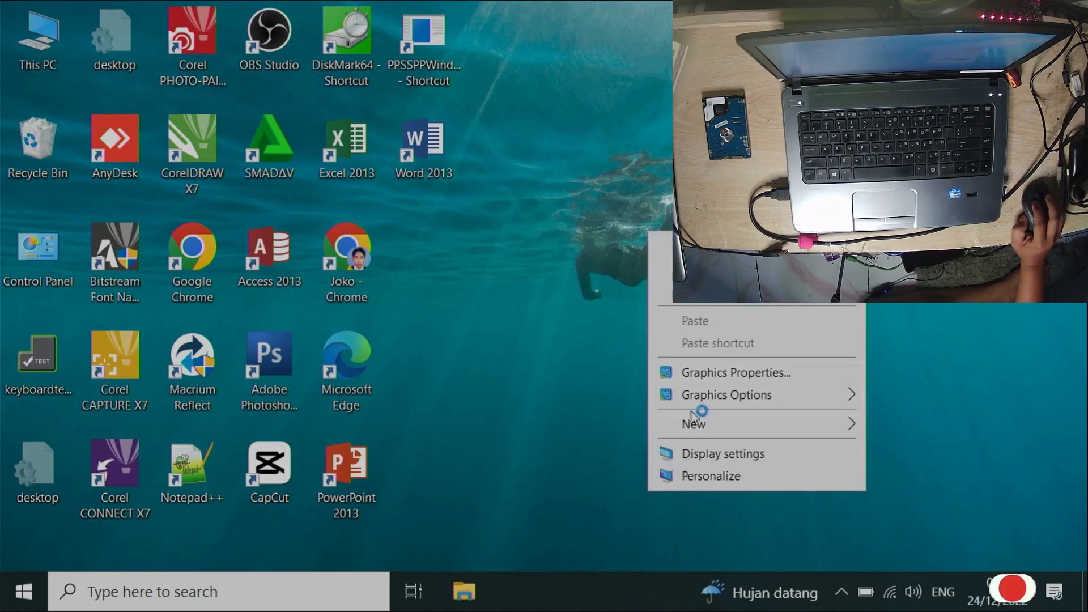
{"action": "left_click", "coordinate": [716, 456]}
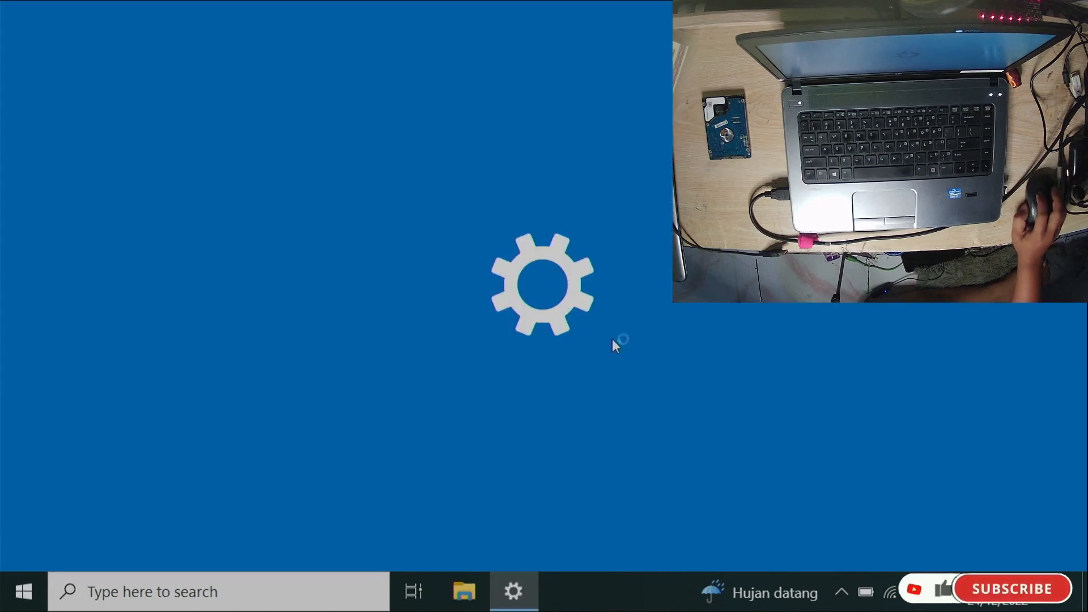
{"action": "scroll", "coordinate": [485, 356], "scroll_direction": "down", "scroll_amount": 2}
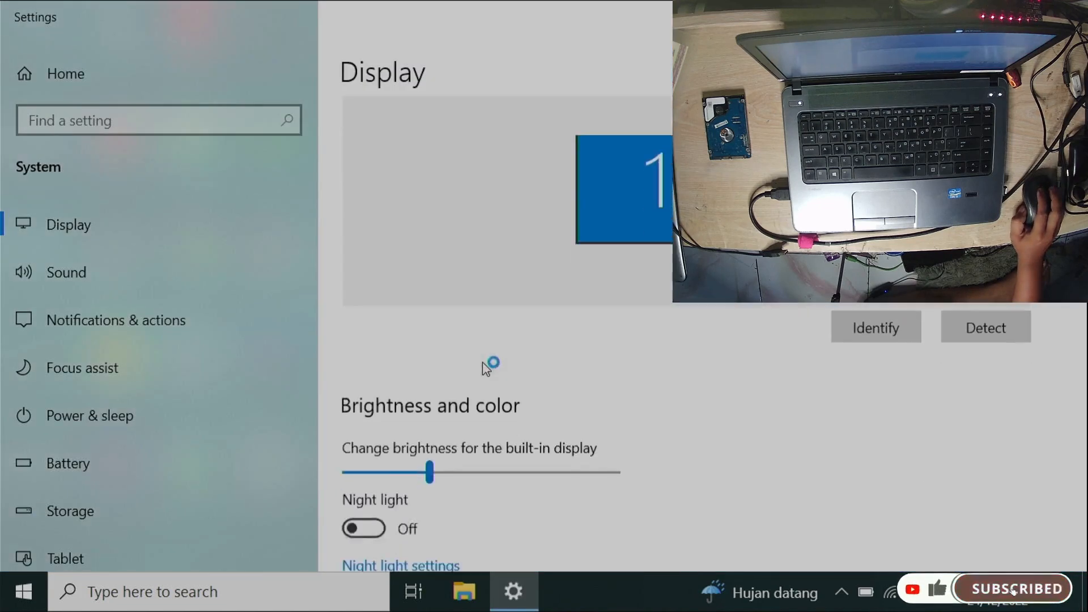
{"action": "scroll", "coordinate": [482, 364], "scroll_direction": "down", "scroll_amount": 9}
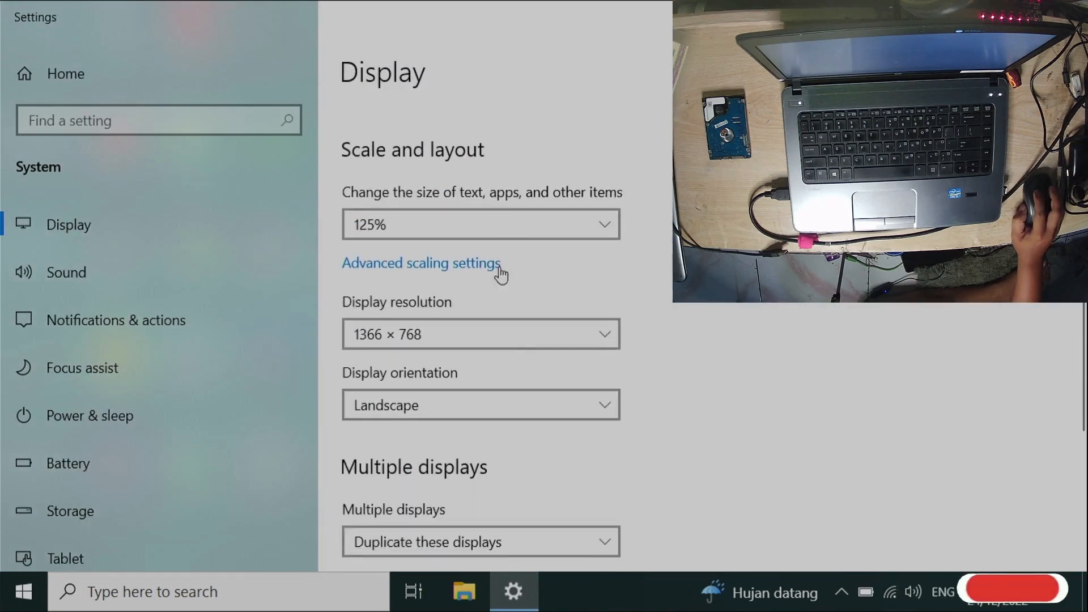
{"action": "left_click", "coordinate": [514, 223]}
{"action": "left_click", "coordinate": [511, 203]}
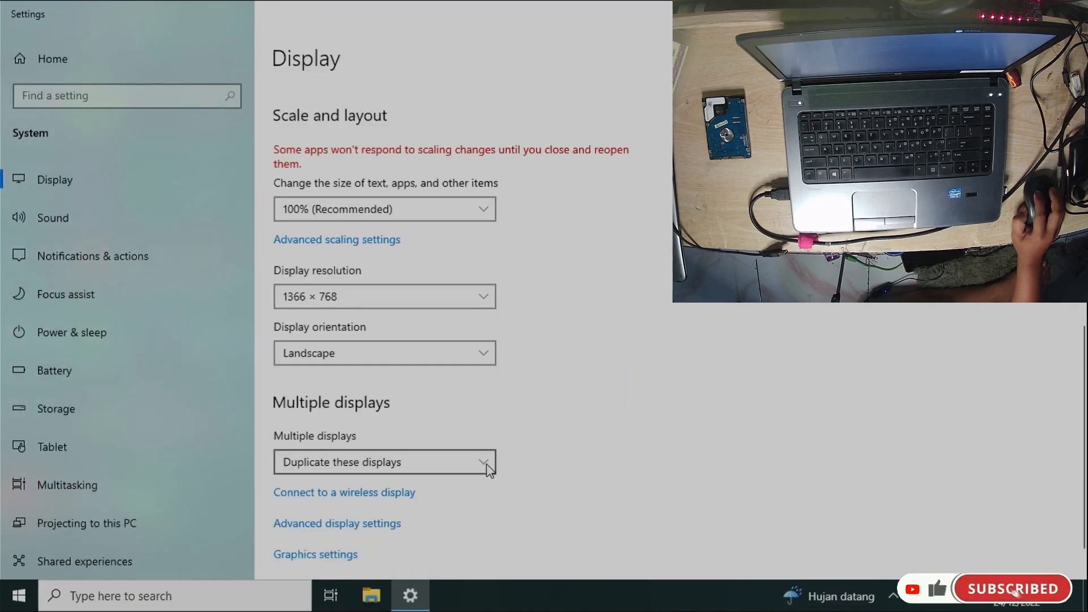
{"action": "key", "text": "alt+F4"}
Permanently empty the Recycle Bin from its context menu
{"action": "right_click", "coordinate": [652, 159]}
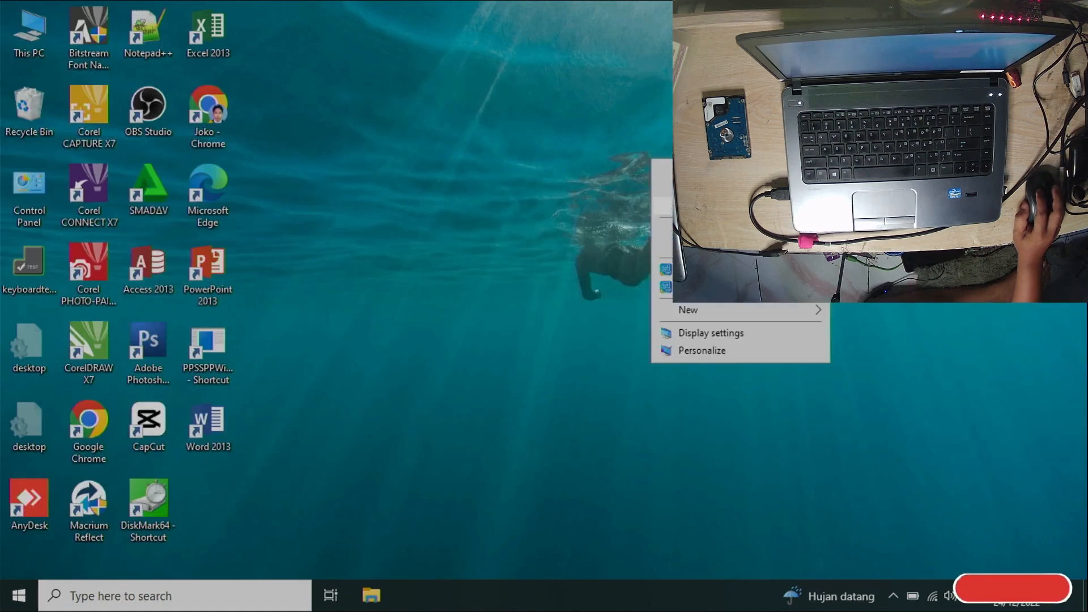
{"action": "left_click", "coordinate": [604, 174]}
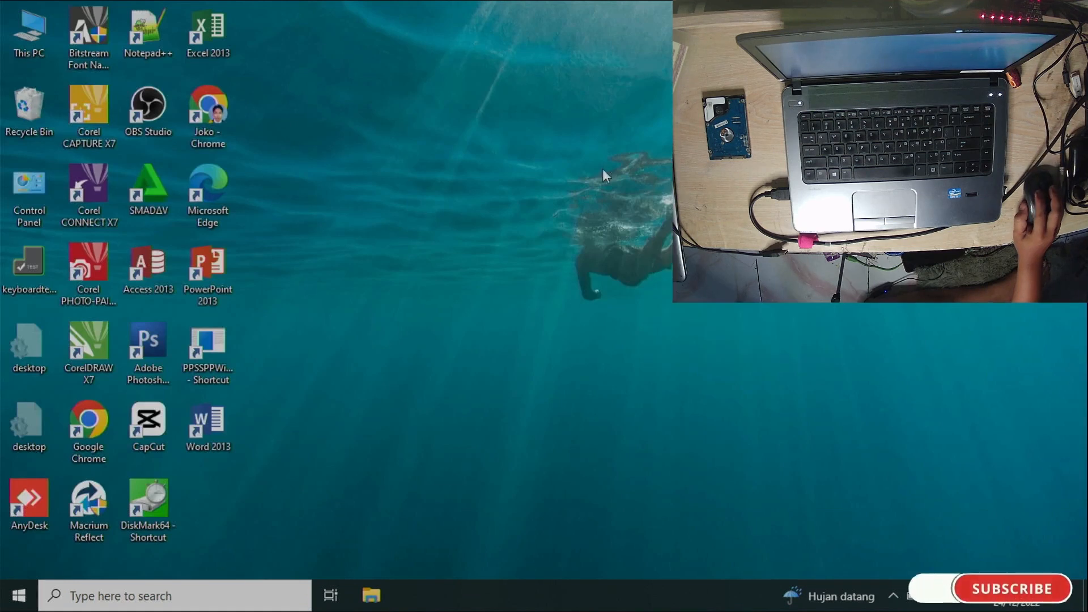
{"action": "right_click", "coordinate": [35, 99]}
{"action": "left_click", "coordinate": [67, 132]}
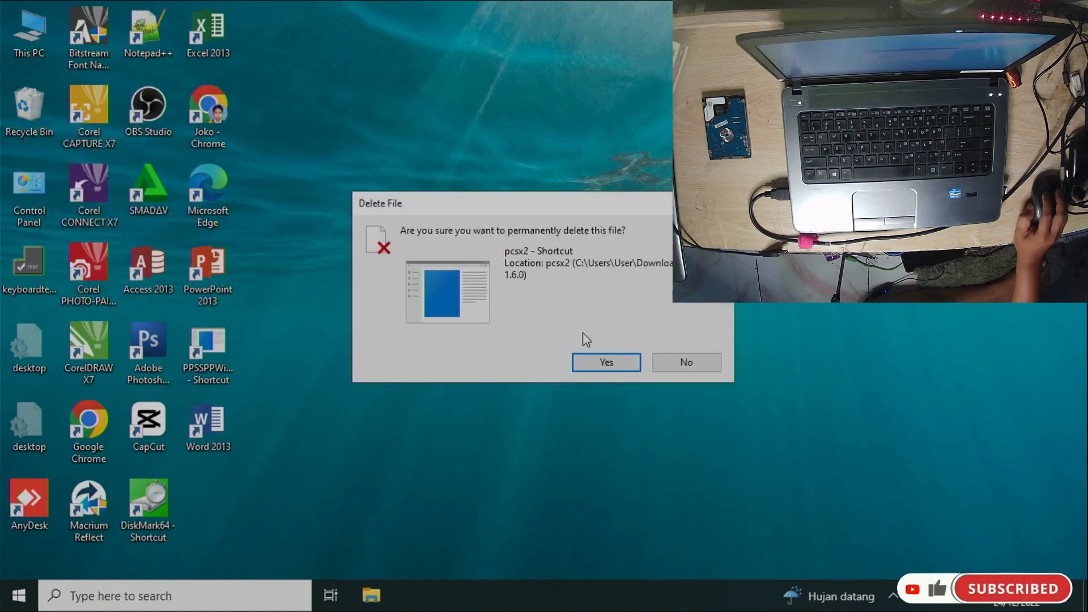
{"action": "left_click", "coordinate": [605, 365]}
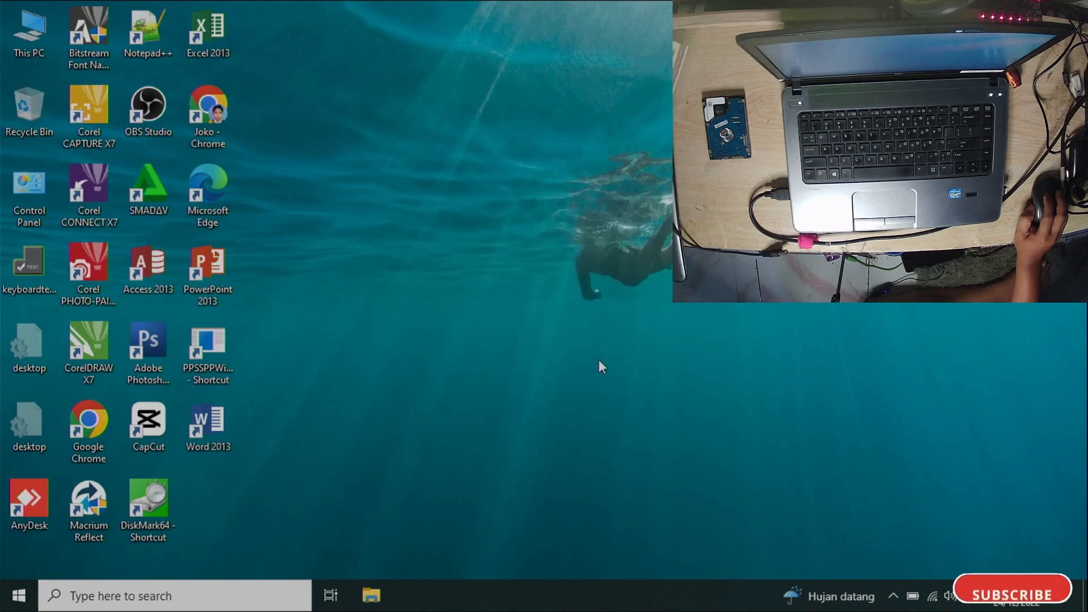
Browse Local Disk (C:) in File Explorer, backing out of the MSOCache permission request
{"action": "key", "text": "super+e"}
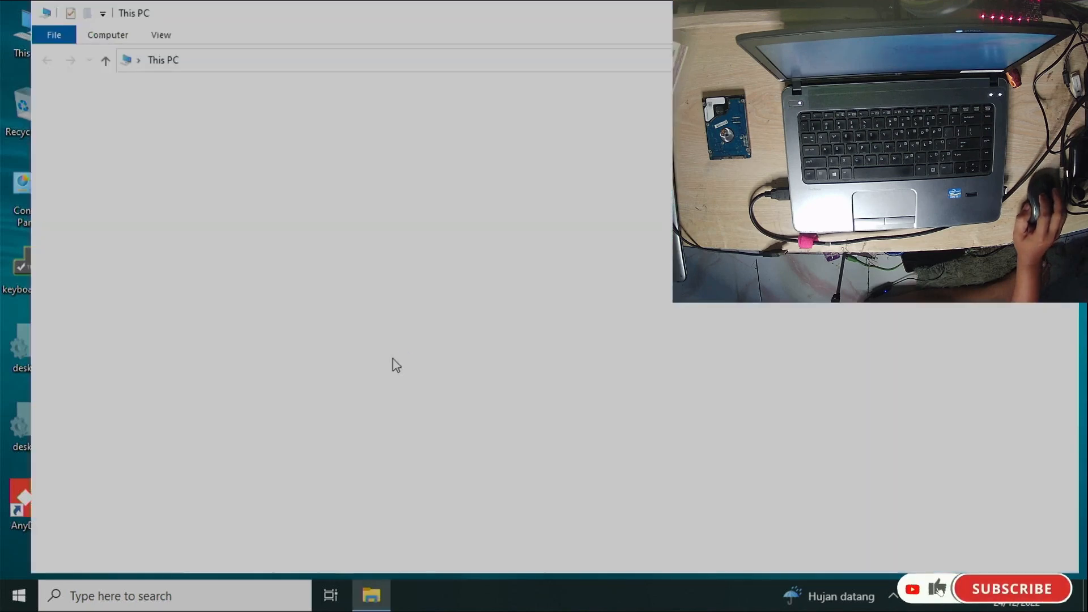
{"action": "double_click", "coordinate": [288, 256]}
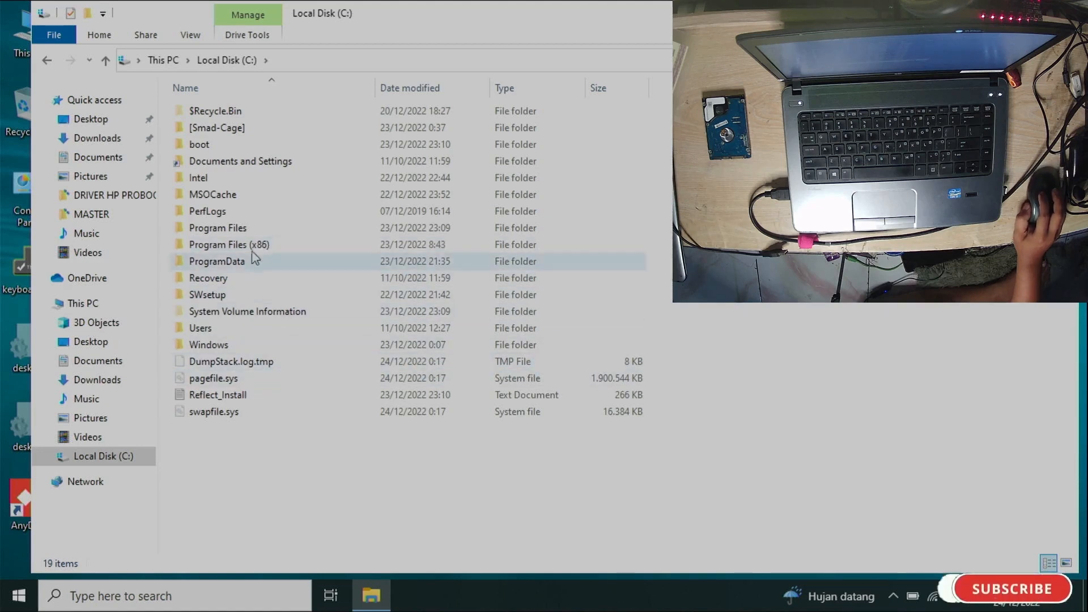
{"action": "double_click", "coordinate": [245, 199]}
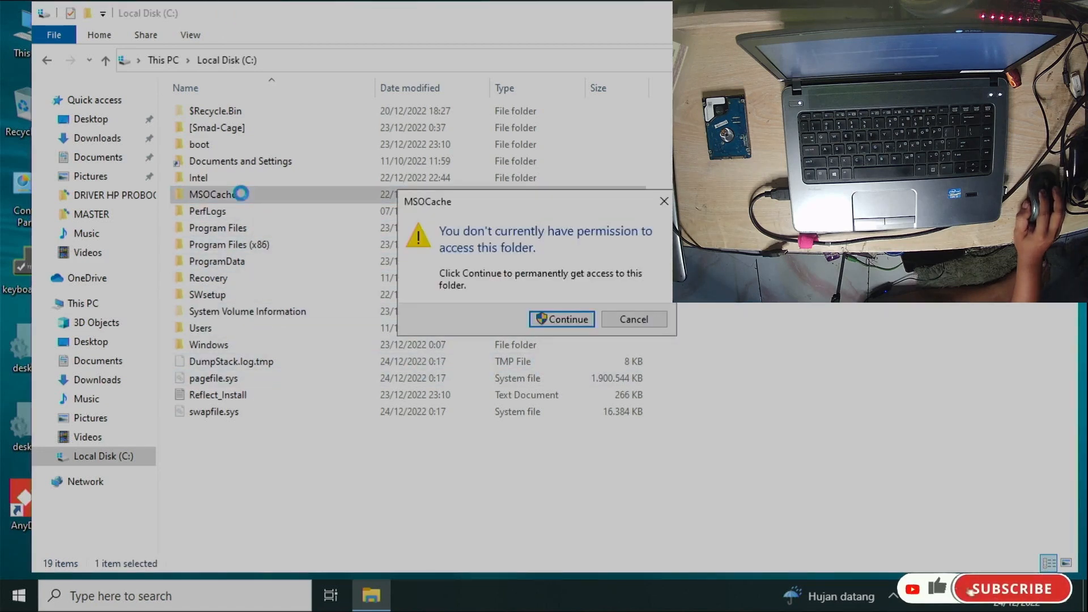
{"action": "left_click", "coordinate": [620, 320]}
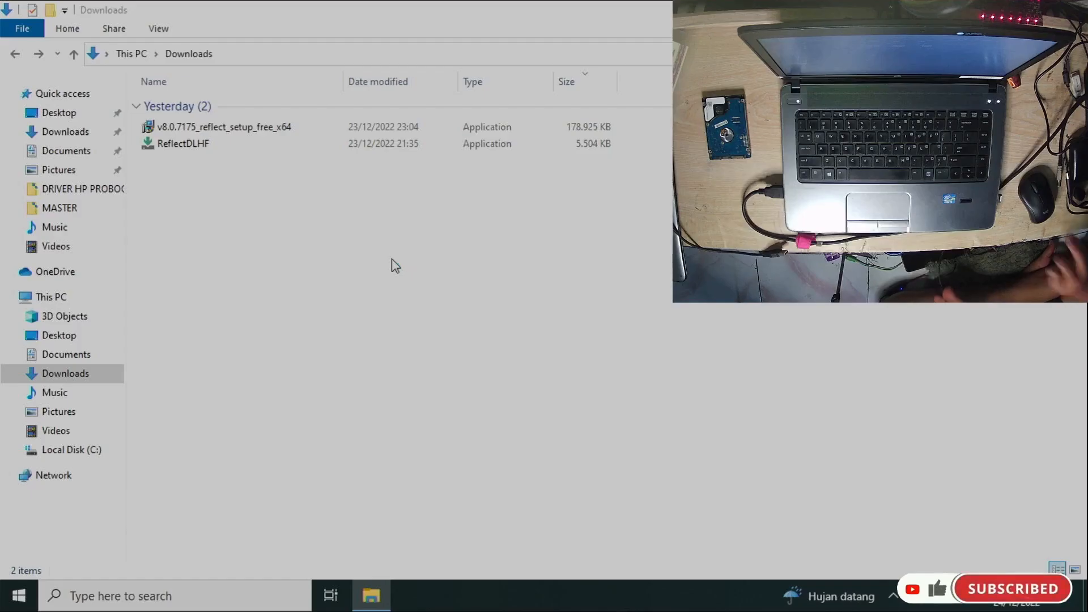
Delete the v8.0.7175_reflect_setup_free_x64 installer and the ReflectDLHF file
{"action": "left_click", "coordinate": [219, 131]}
{"action": "right_click", "coordinate": [216, 131]}
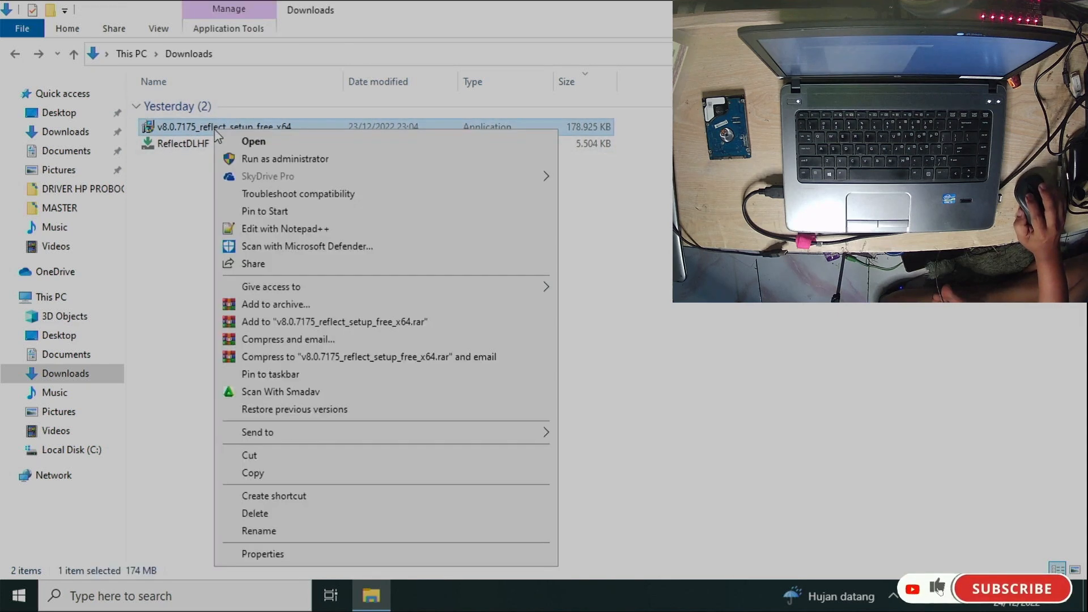
{"action": "left_click", "coordinate": [251, 512]}
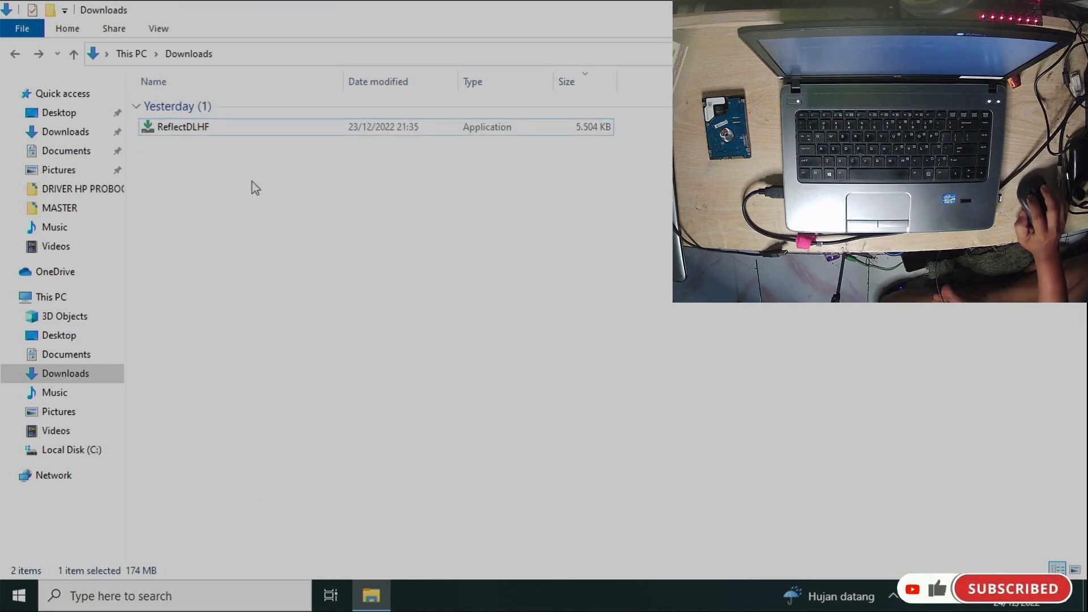
{"action": "left_click", "coordinate": [209, 130]}
{"action": "right_click", "coordinate": [209, 129]}
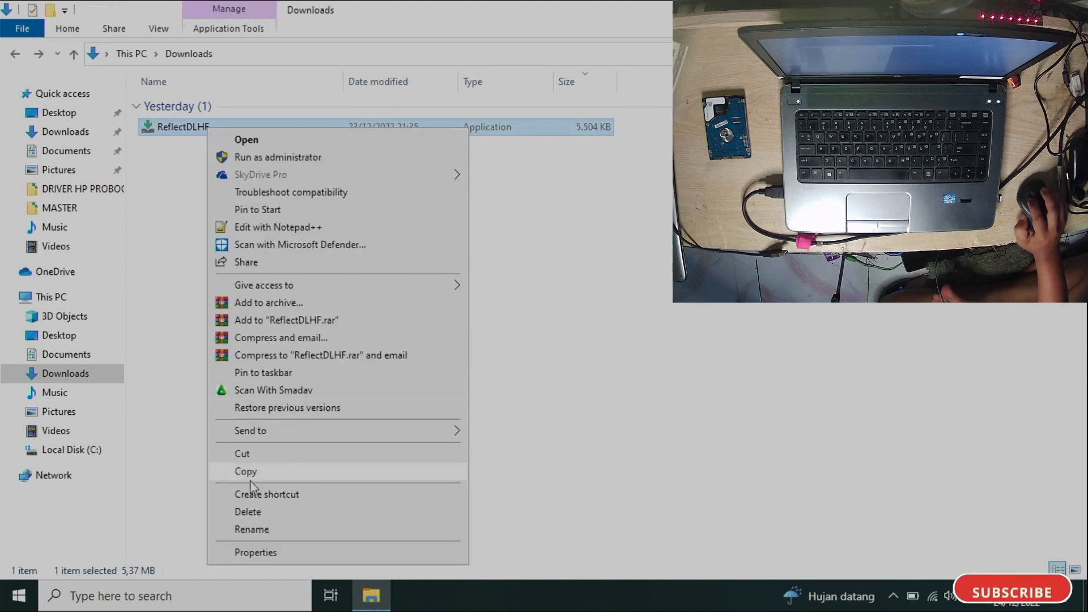
{"action": "left_click", "coordinate": [251, 511]}
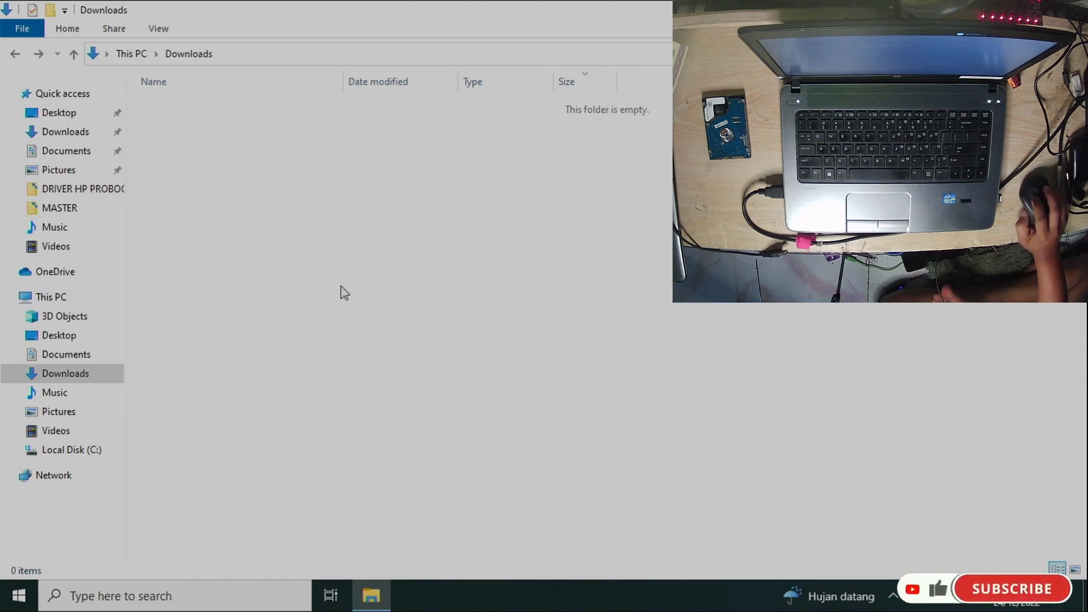
Check the Downloads, Documents, Pictures and driver folders, then go to Videos
{"action": "left_click", "coordinate": [70, 135]}
{"action": "left_click", "coordinate": [67, 152]}
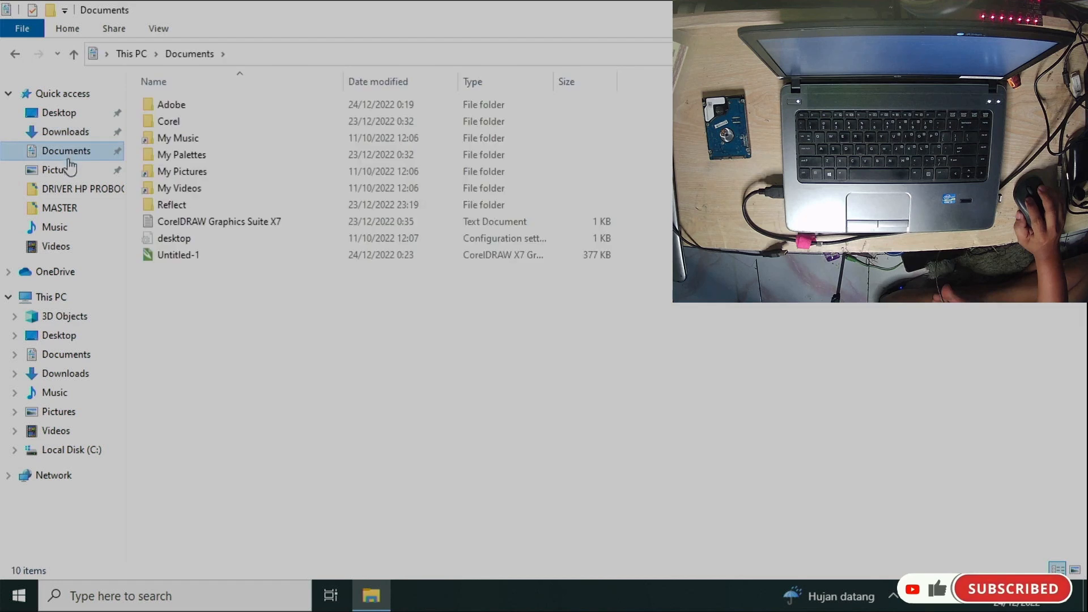
{"action": "left_click", "coordinate": [68, 170]}
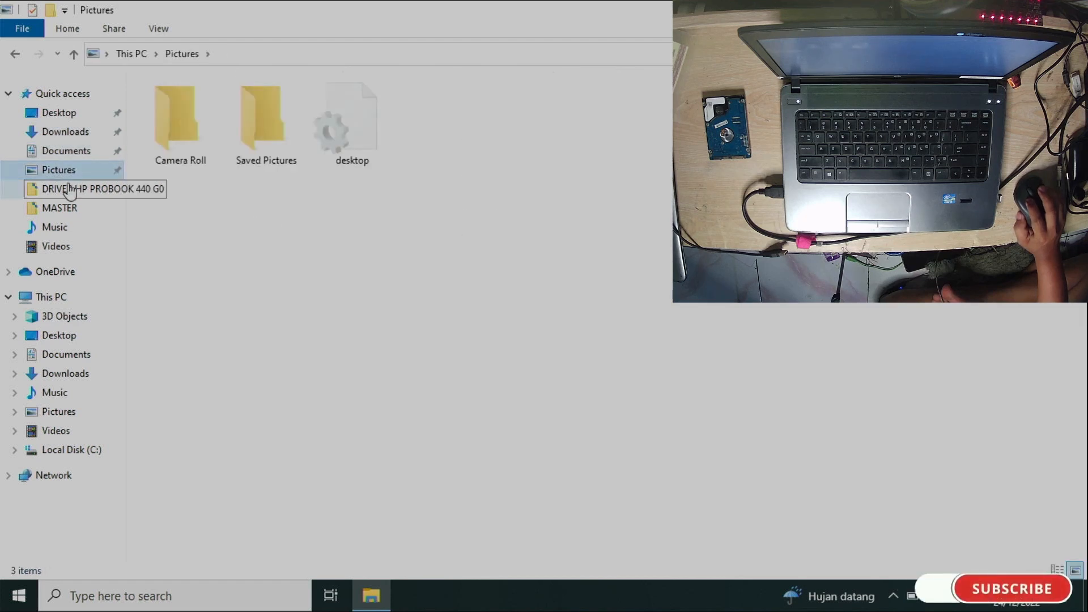
{"action": "left_click", "coordinate": [65, 189]}
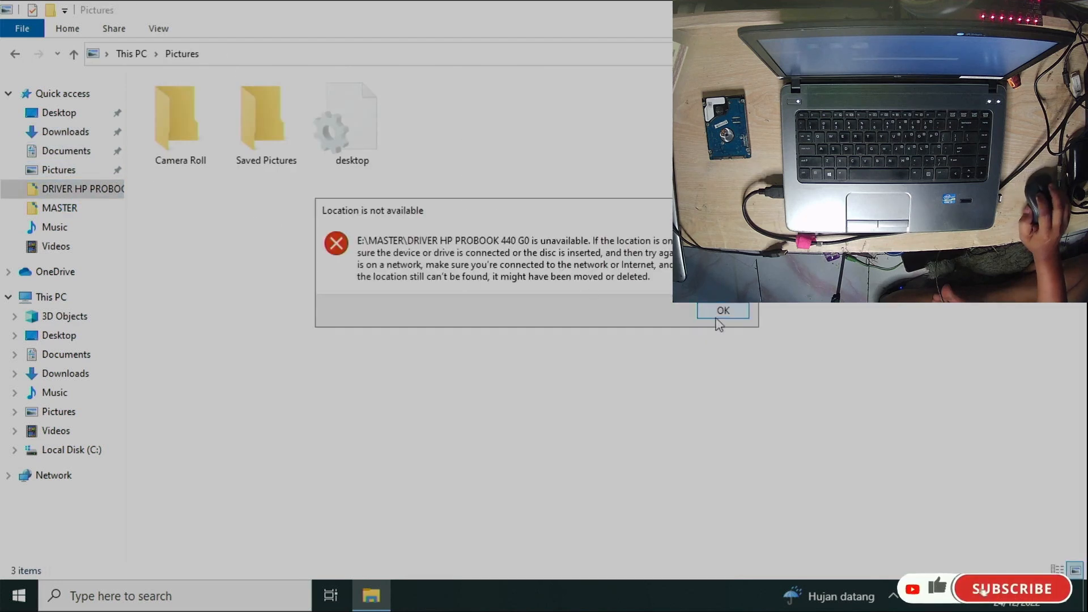
{"action": "left_click", "coordinate": [717, 316]}
{"action": "left_click", "coordinate": [81, 249]}
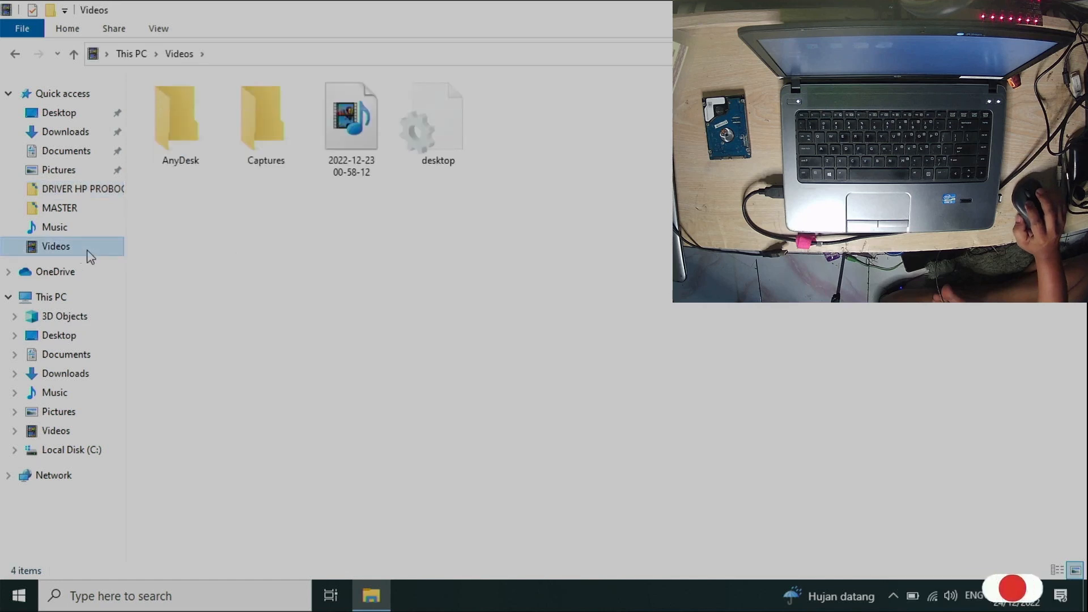
{"action": "left_click", "coordinate": [352, 136]}
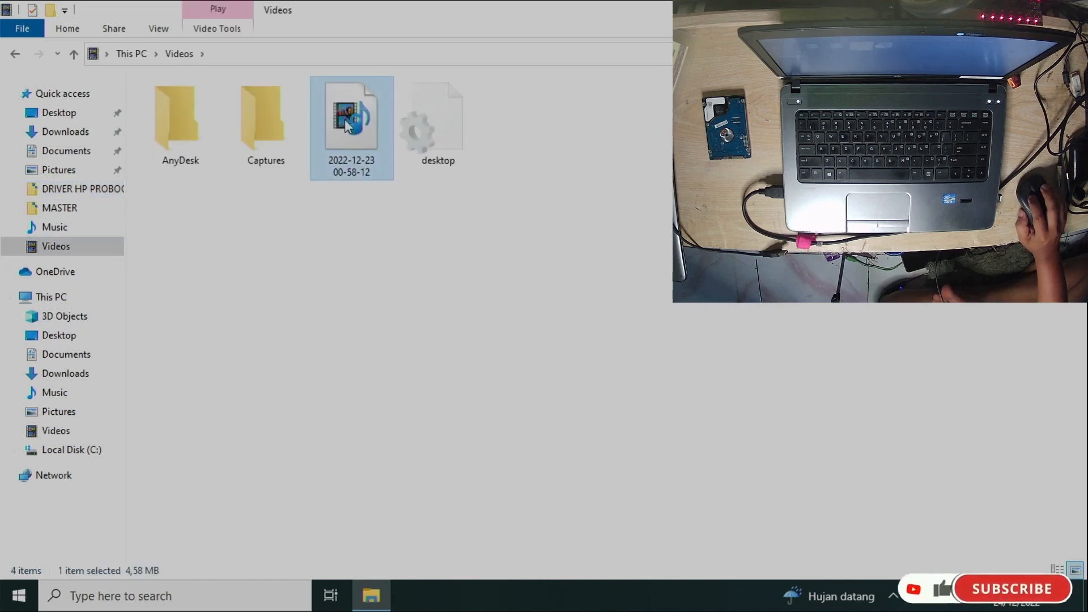
{"action": "double_click", "coordinate": [347, 138]}
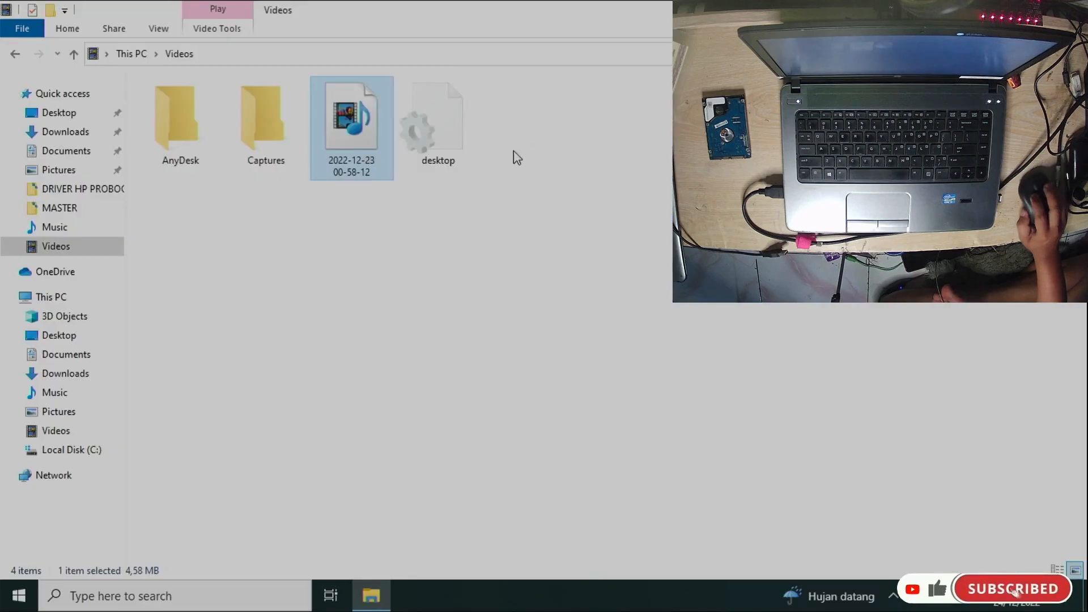
{"action": "right_click", "coordinate": [355, 131]}
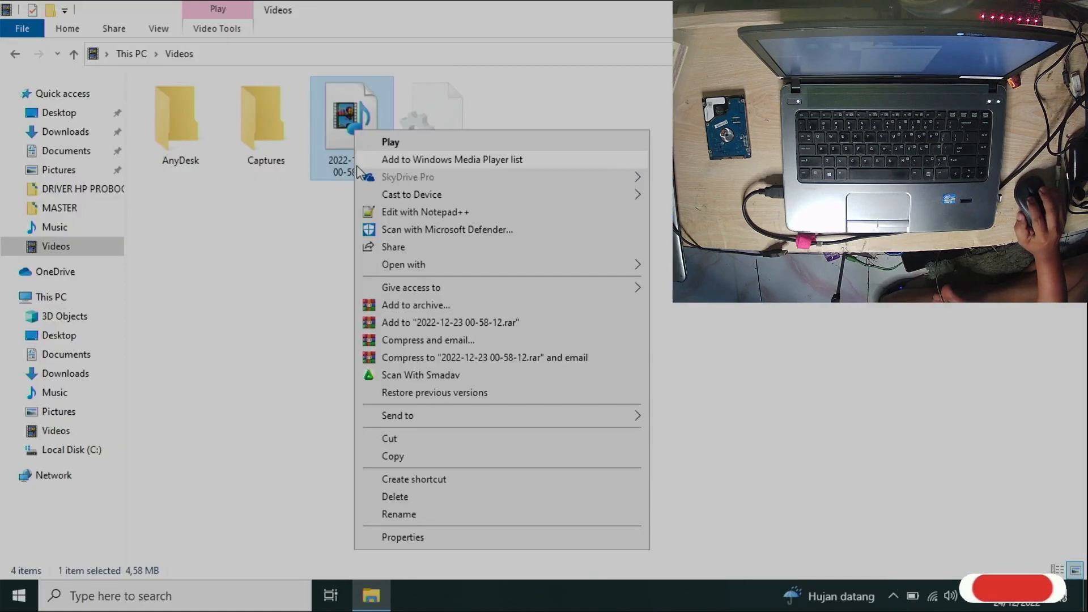
{"action": "left_click", "coordinate": [415, 494]}
{"action": "left_click", "coordinate": [1071, 9]}
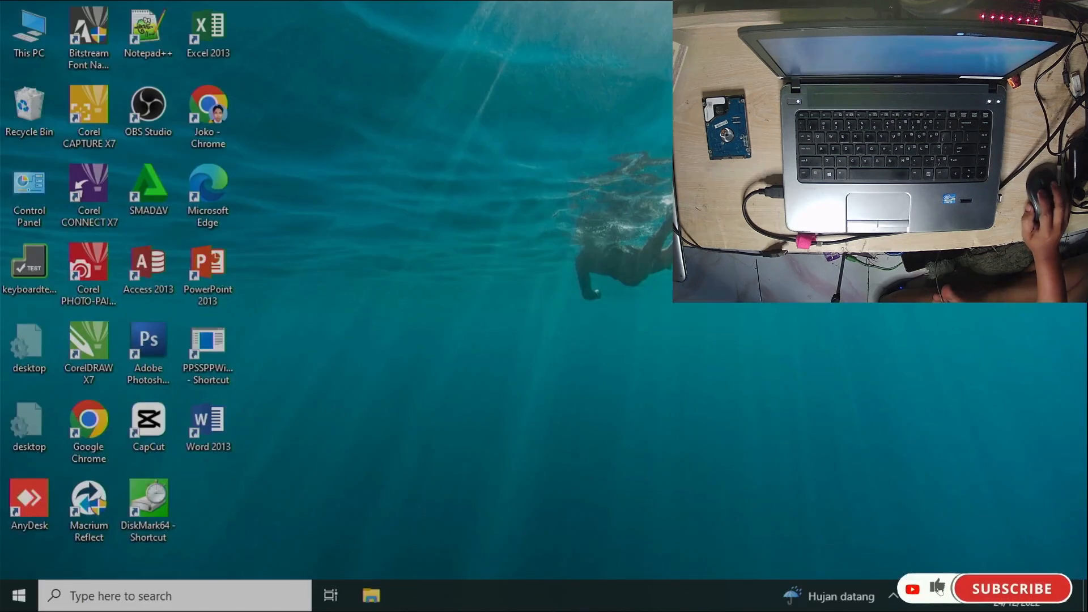
Permanently delete the four items in the Recycle Bin
{"action": "right_click", "coordinate": [28, 101]}
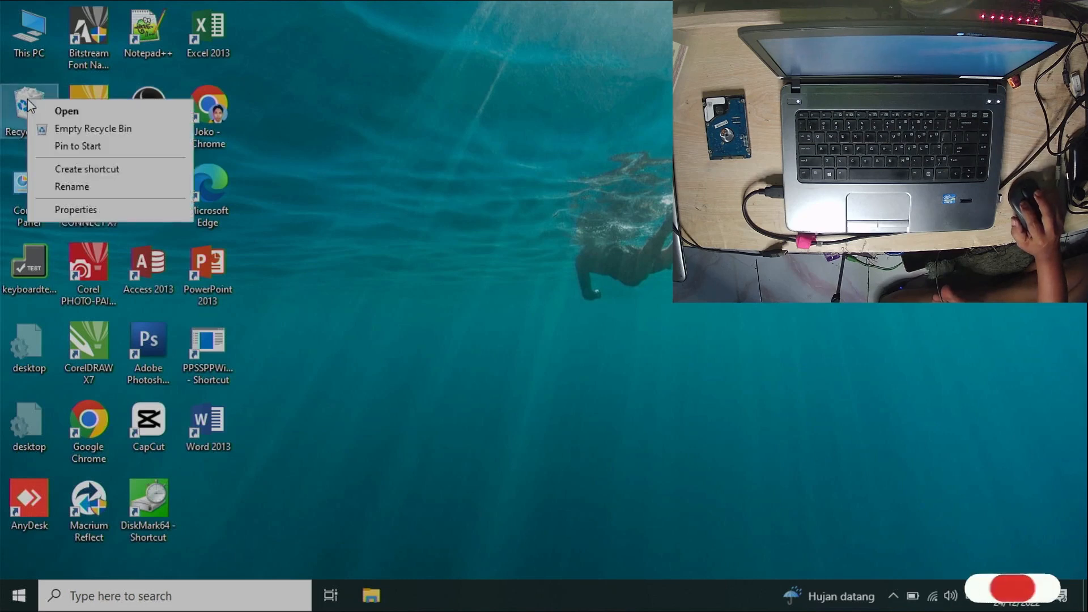
{"action": "left_click", "coordinate": [49, 130]}
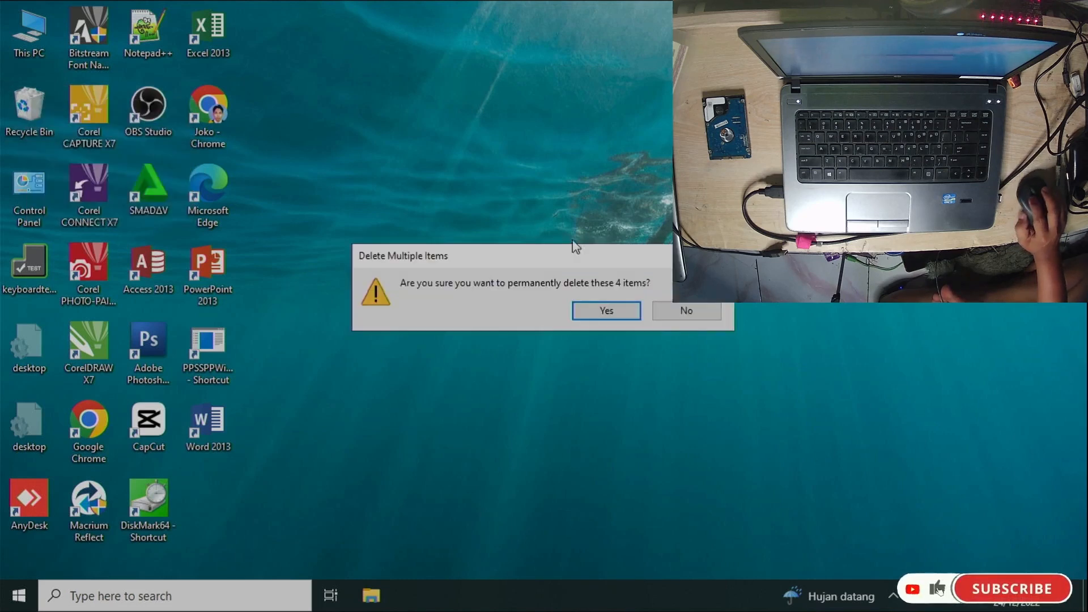
{"action": "left_click", "coordinate": [606, 313]}
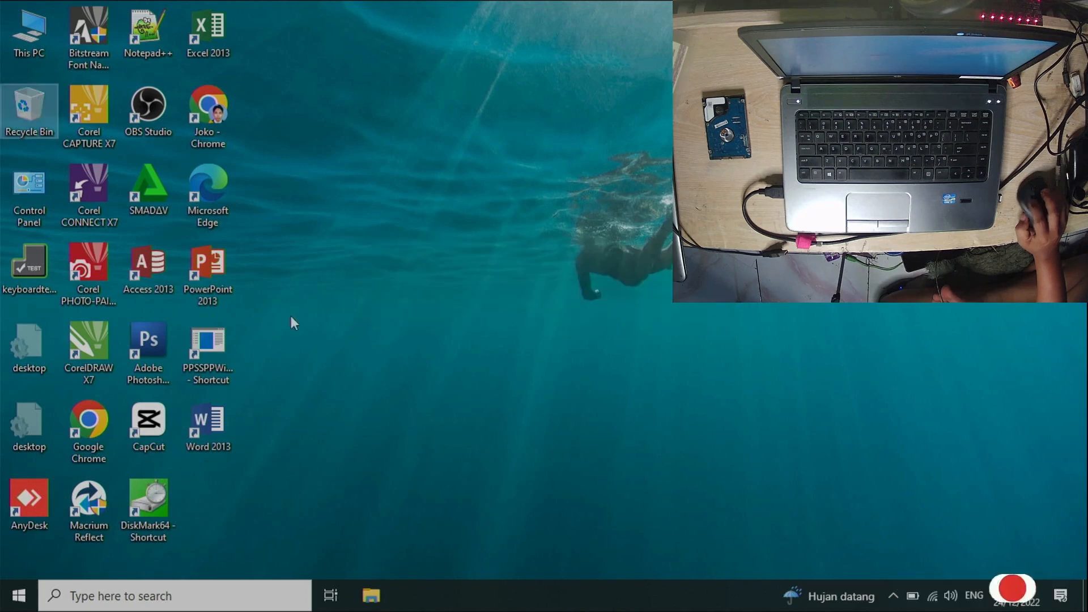
Bin the PPSSPPWindows64 shortcut, empty the Recycle Bin again, and refresh the desktop
{"action": "left_click_drag", "start_coordinate": [233, 339], "coordinate": [22, 118]}
{"action": "right_click", "coordinate": [21, 118]}
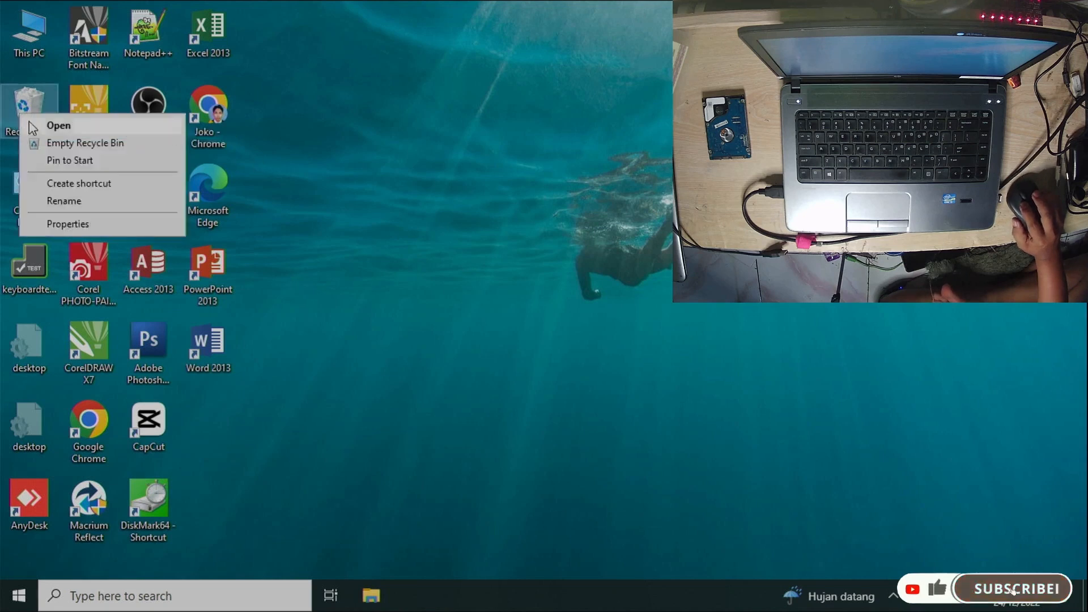
{"action": "left_click", "coordinate": [36, 142]}
{"action": "left_click", "coordinate": [602, 361]}
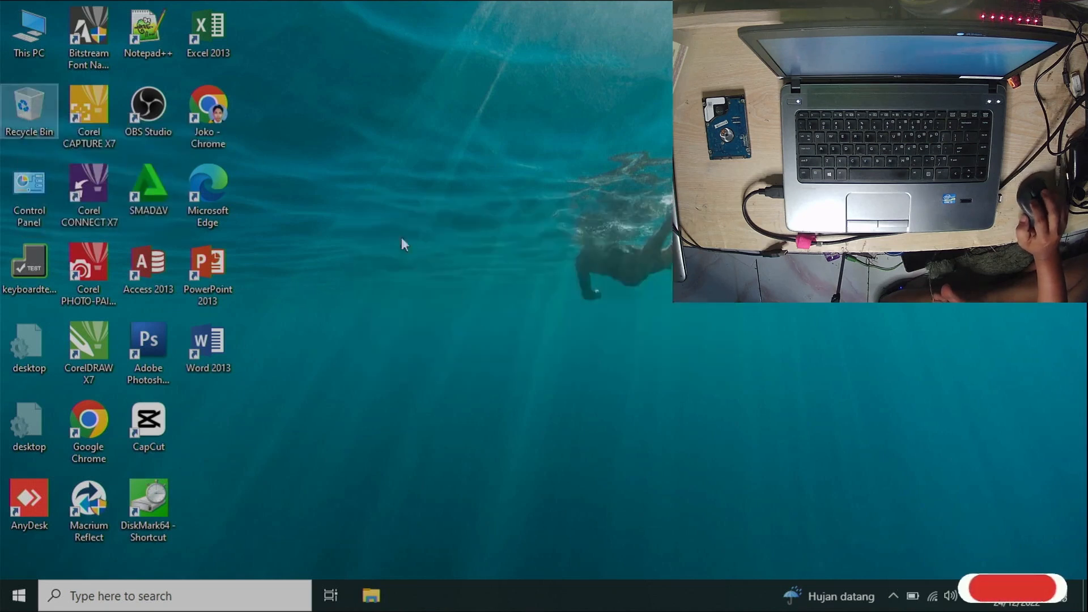
{"action": "right_click", "coordinate": [374, 175]}
{"action": "left_click", "coordinate": [418, 221]}
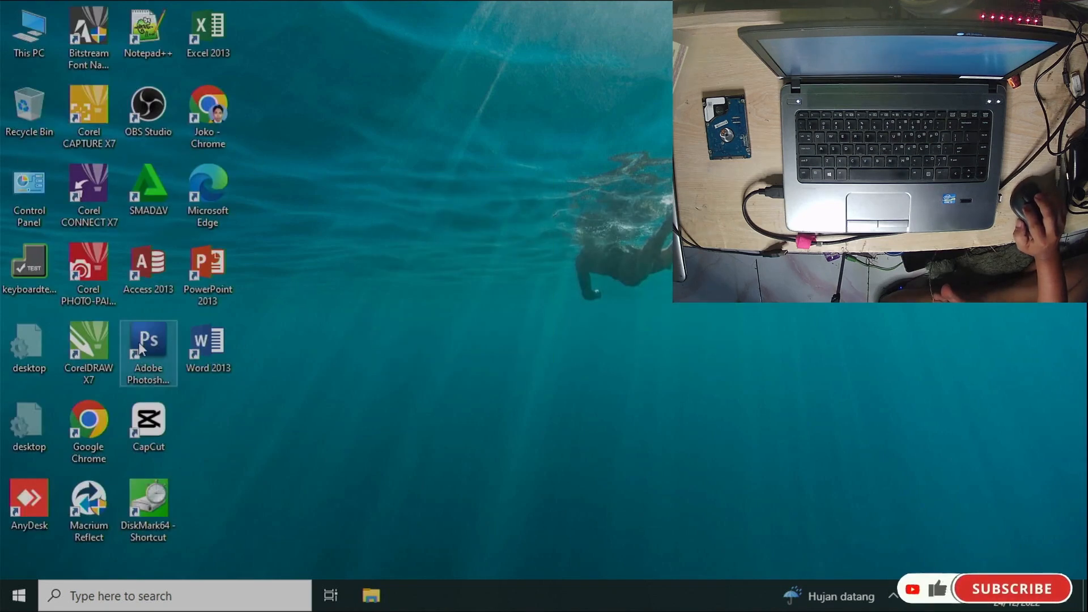
{"action": "double_click", "coordinate": [138, 342]}
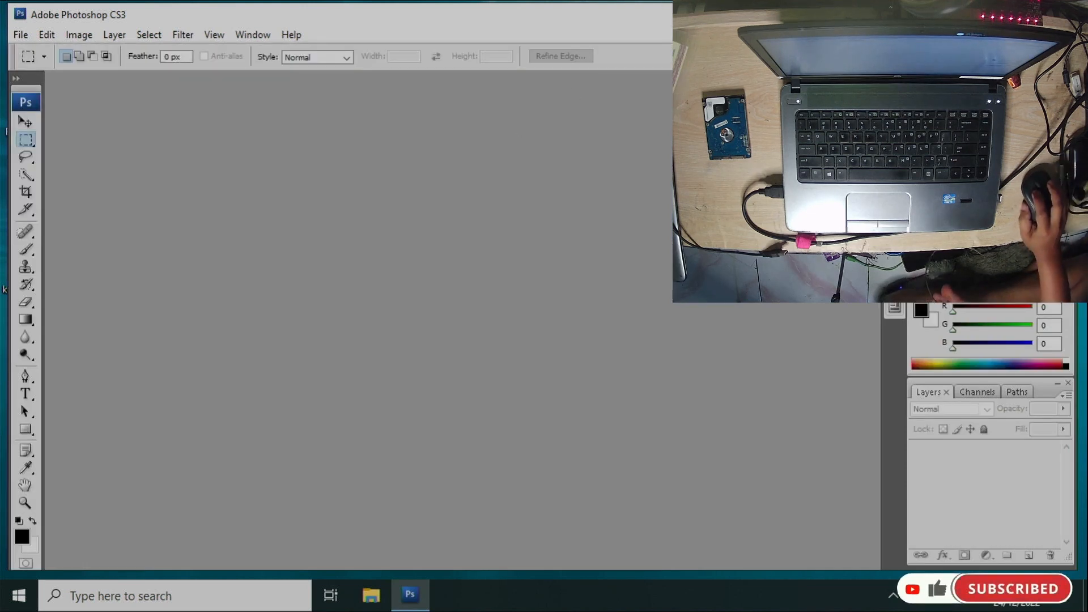
{"action": "left_click", "coordinate": [1024, 14]}
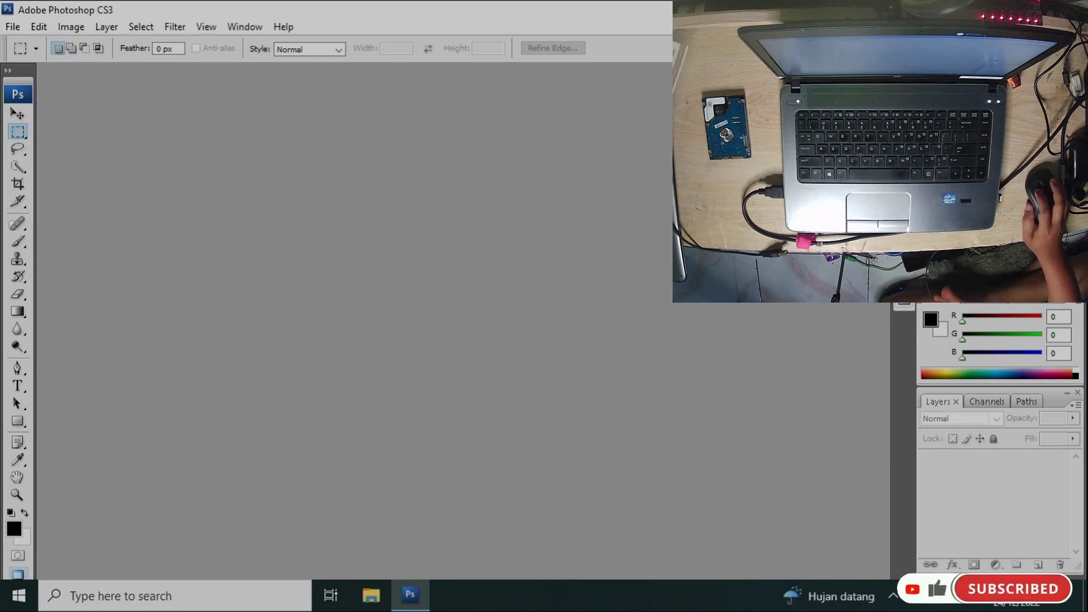
{"action": "left_click", "coordinate": [1074, 10]}
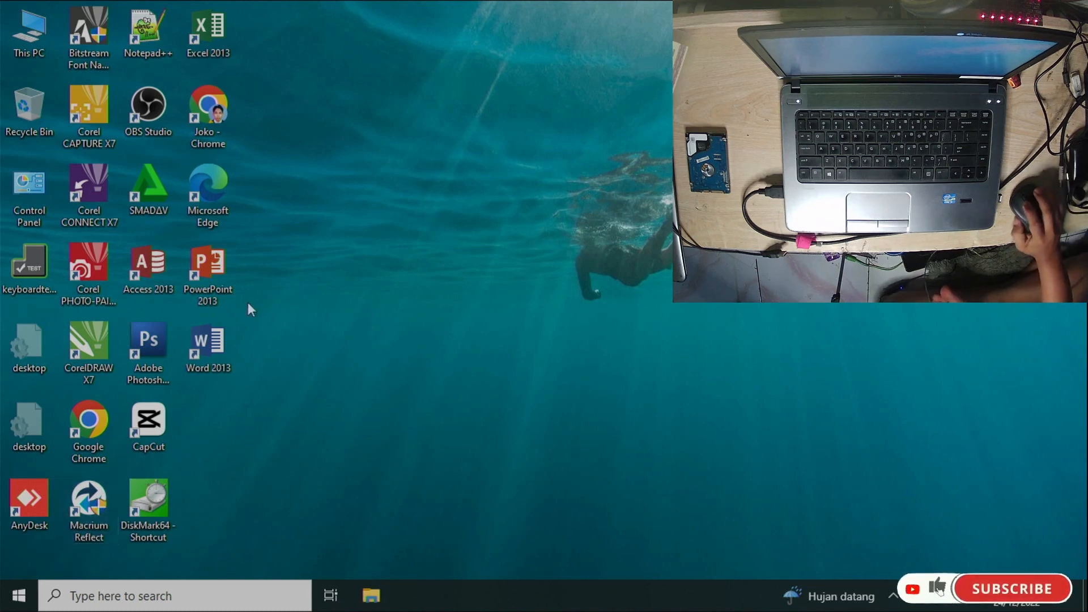
{"action": "right_click", "coordinate": [401, 196]}
{"action": "left_click", "coordinate": [450, 235]}
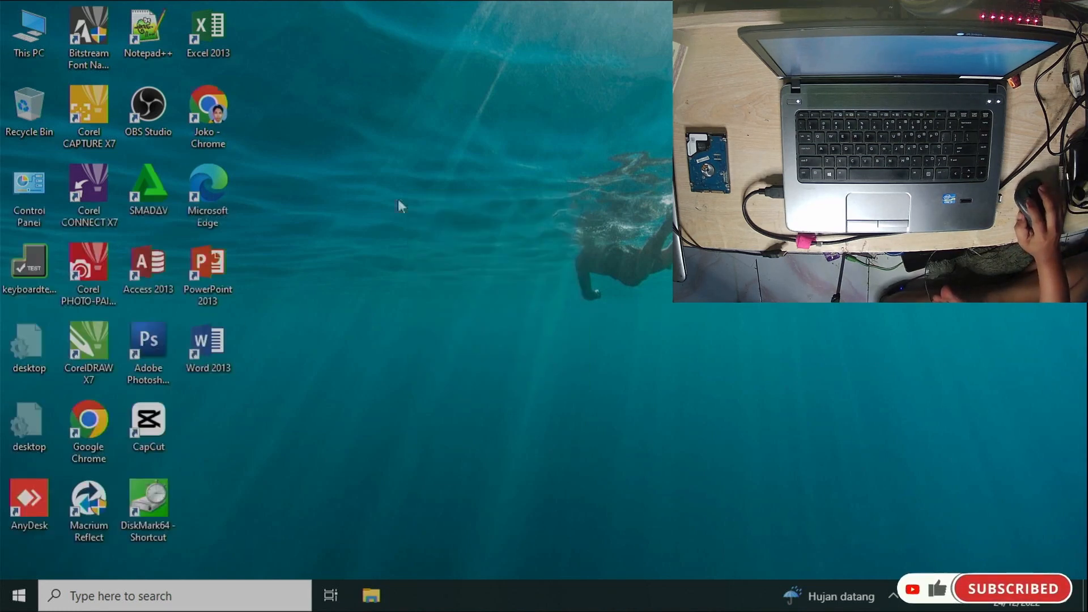
{"action": "double_click", "coordinate": [202, 263]}
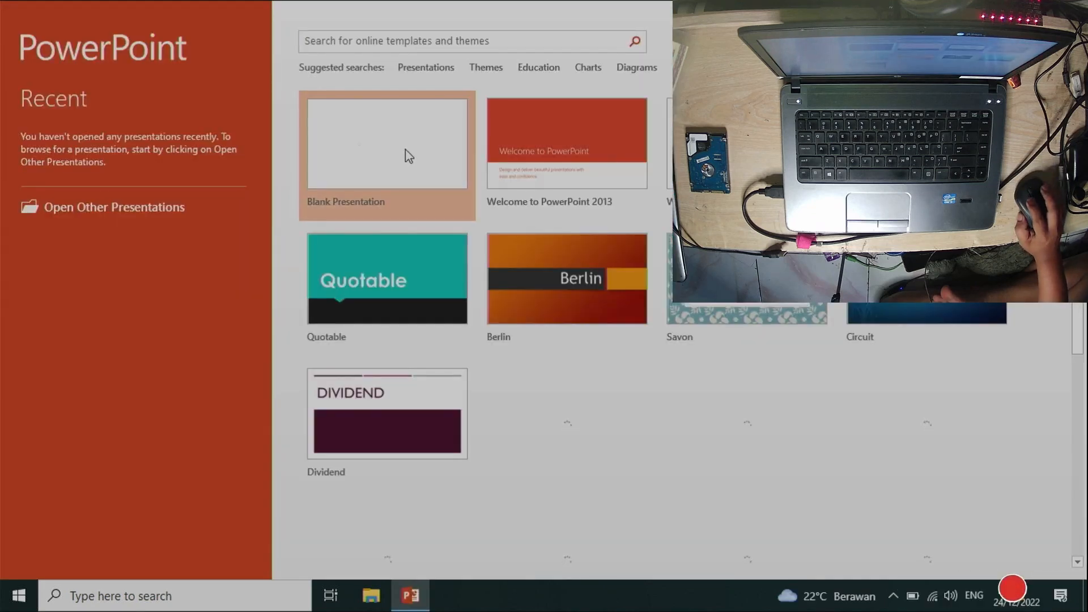
{"action": "left_click", "coordinate": [406, 170]}
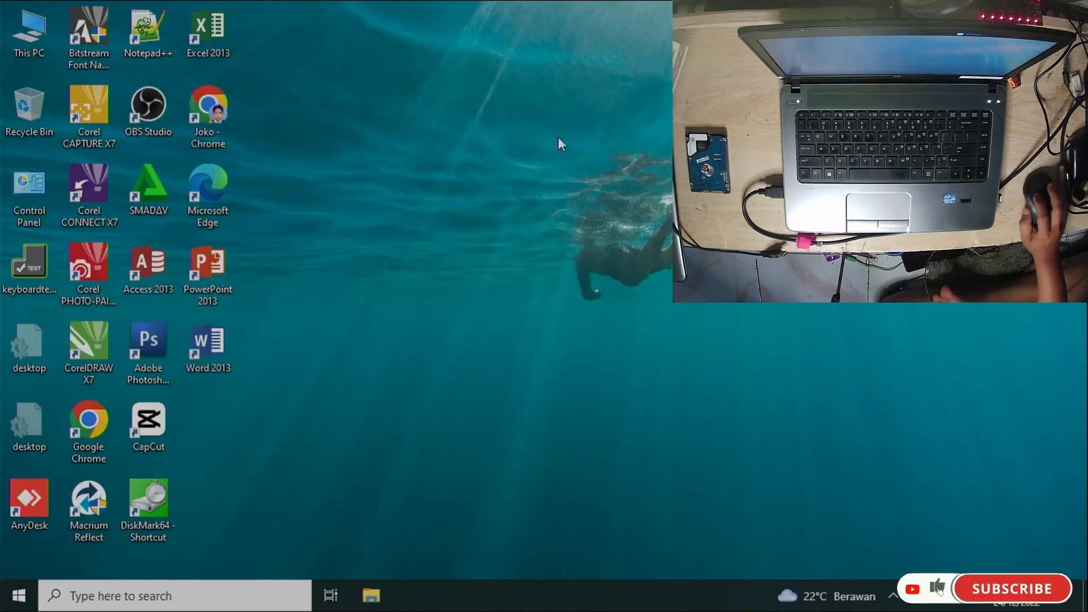
{"action": "right_click", "coordinate": [530, 146]}
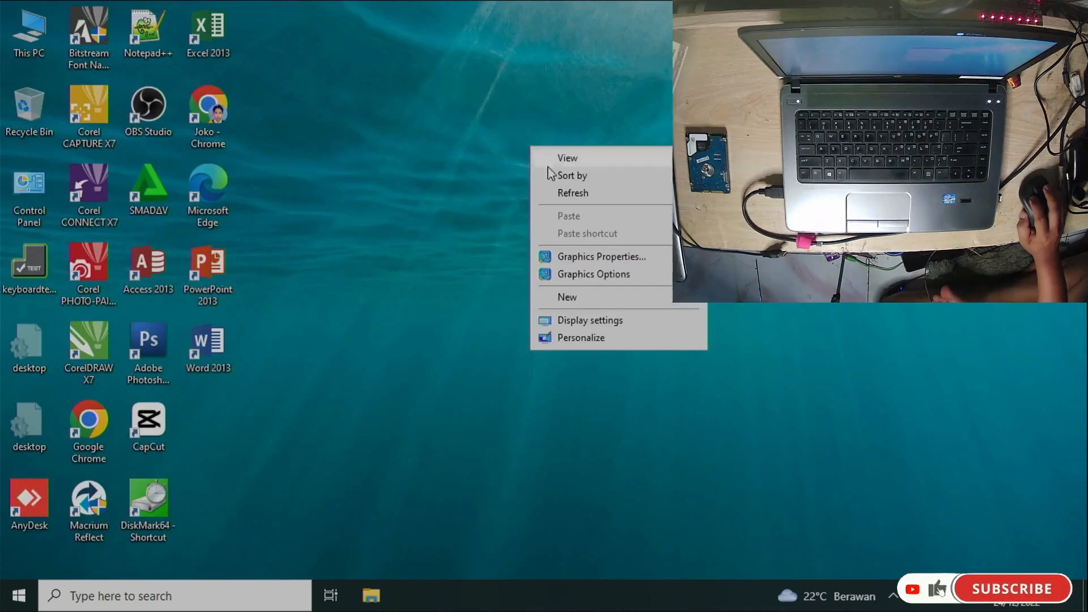
{"action": "left_click", "coordinate": [561, 192]}
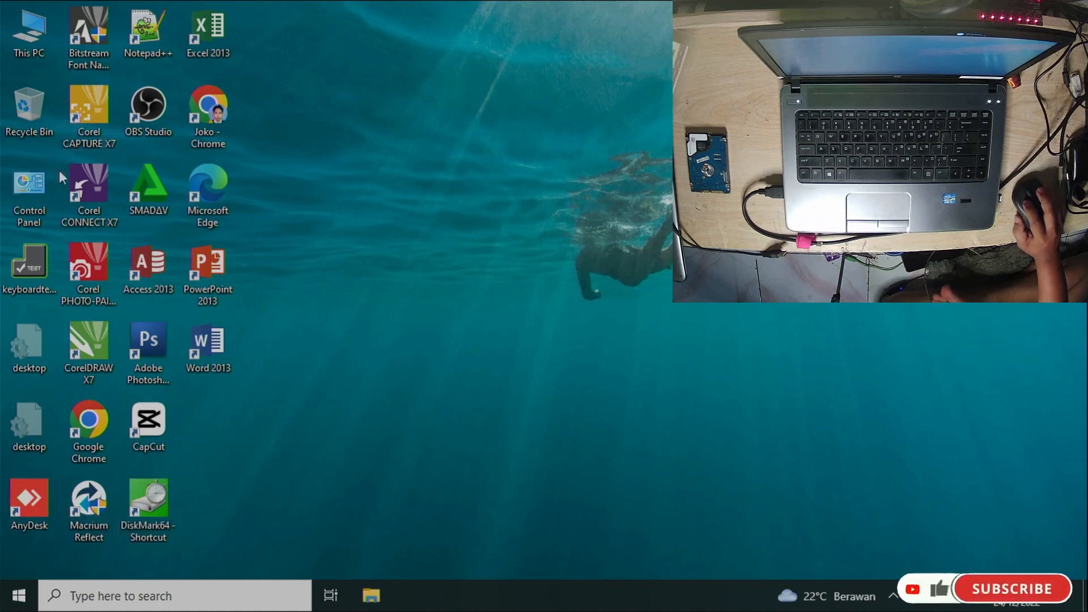
{"action": "double_click", "coordinate": [42, 189]}
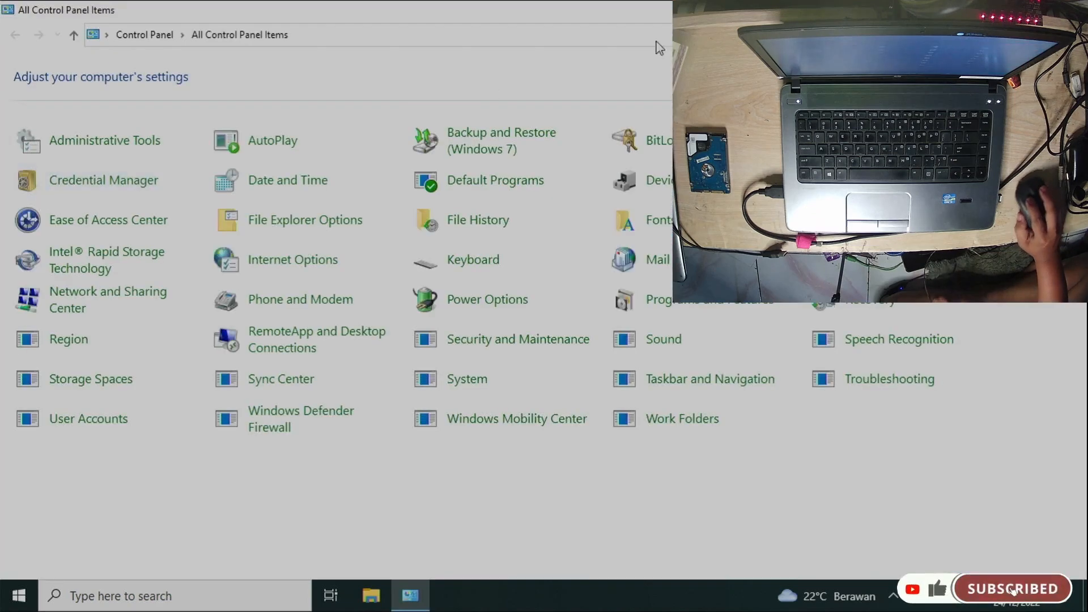
{"action": "left_click", "coordinate": [1033, 9]}
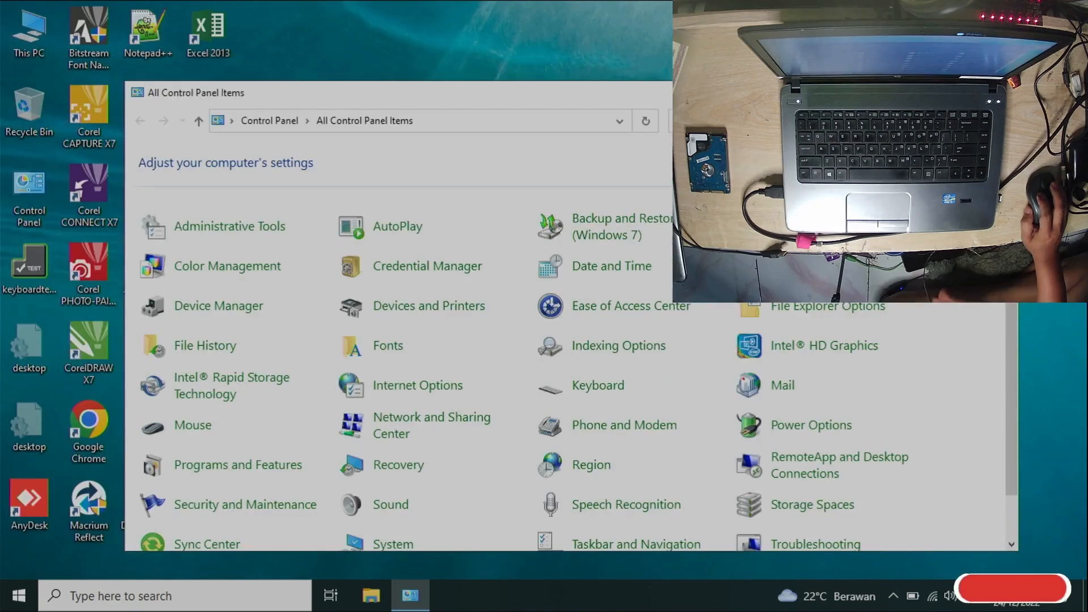
{"action": "left_click", "coordinate": [999, 92]}
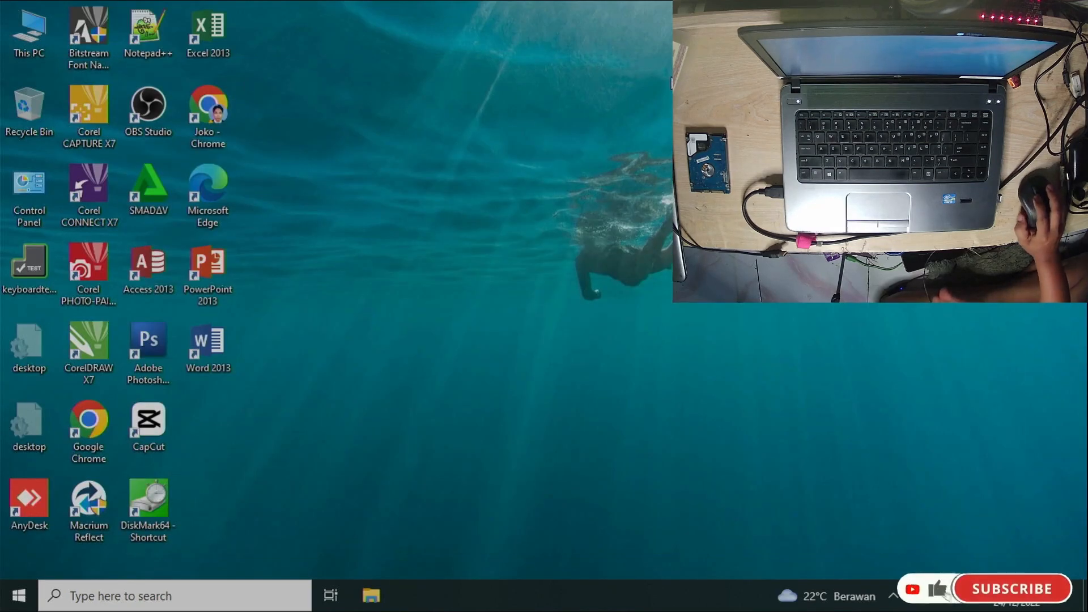